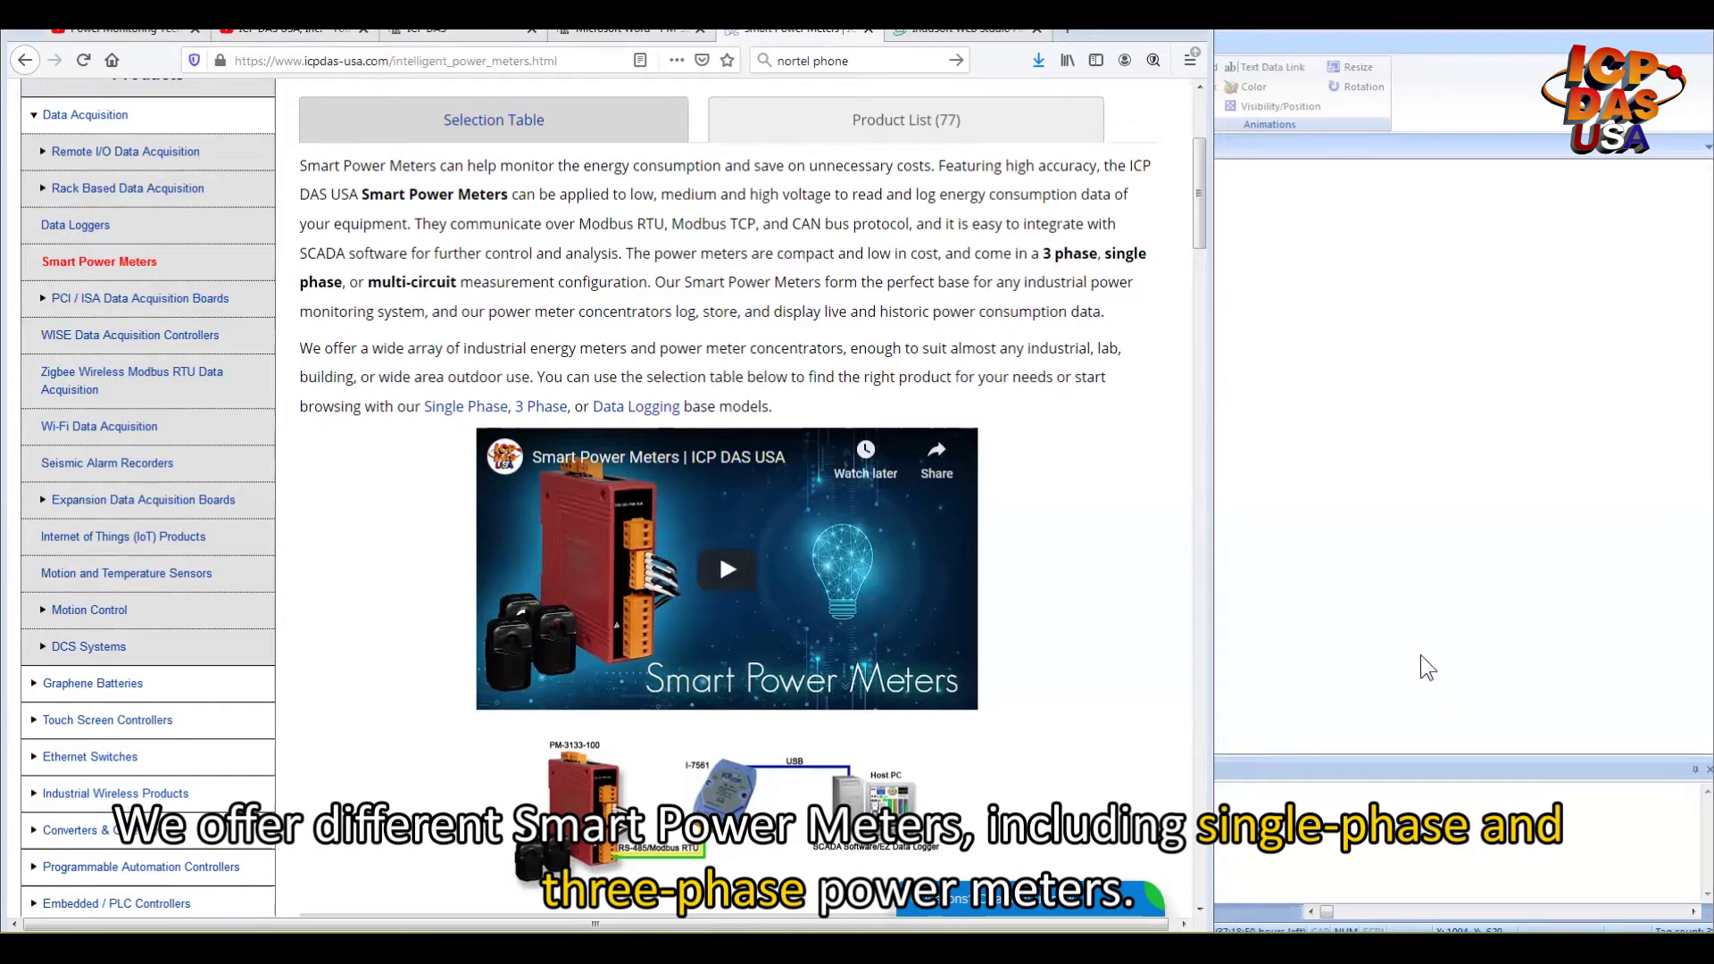
Scroll the ICP DAS Smart Power Meters page past the single-phase list to the 3 Phase Compact Smart Meter prices
{"action": "left_click_drag", "start_coordinate": [1196, 198], "coordinate": [1207, 355]}
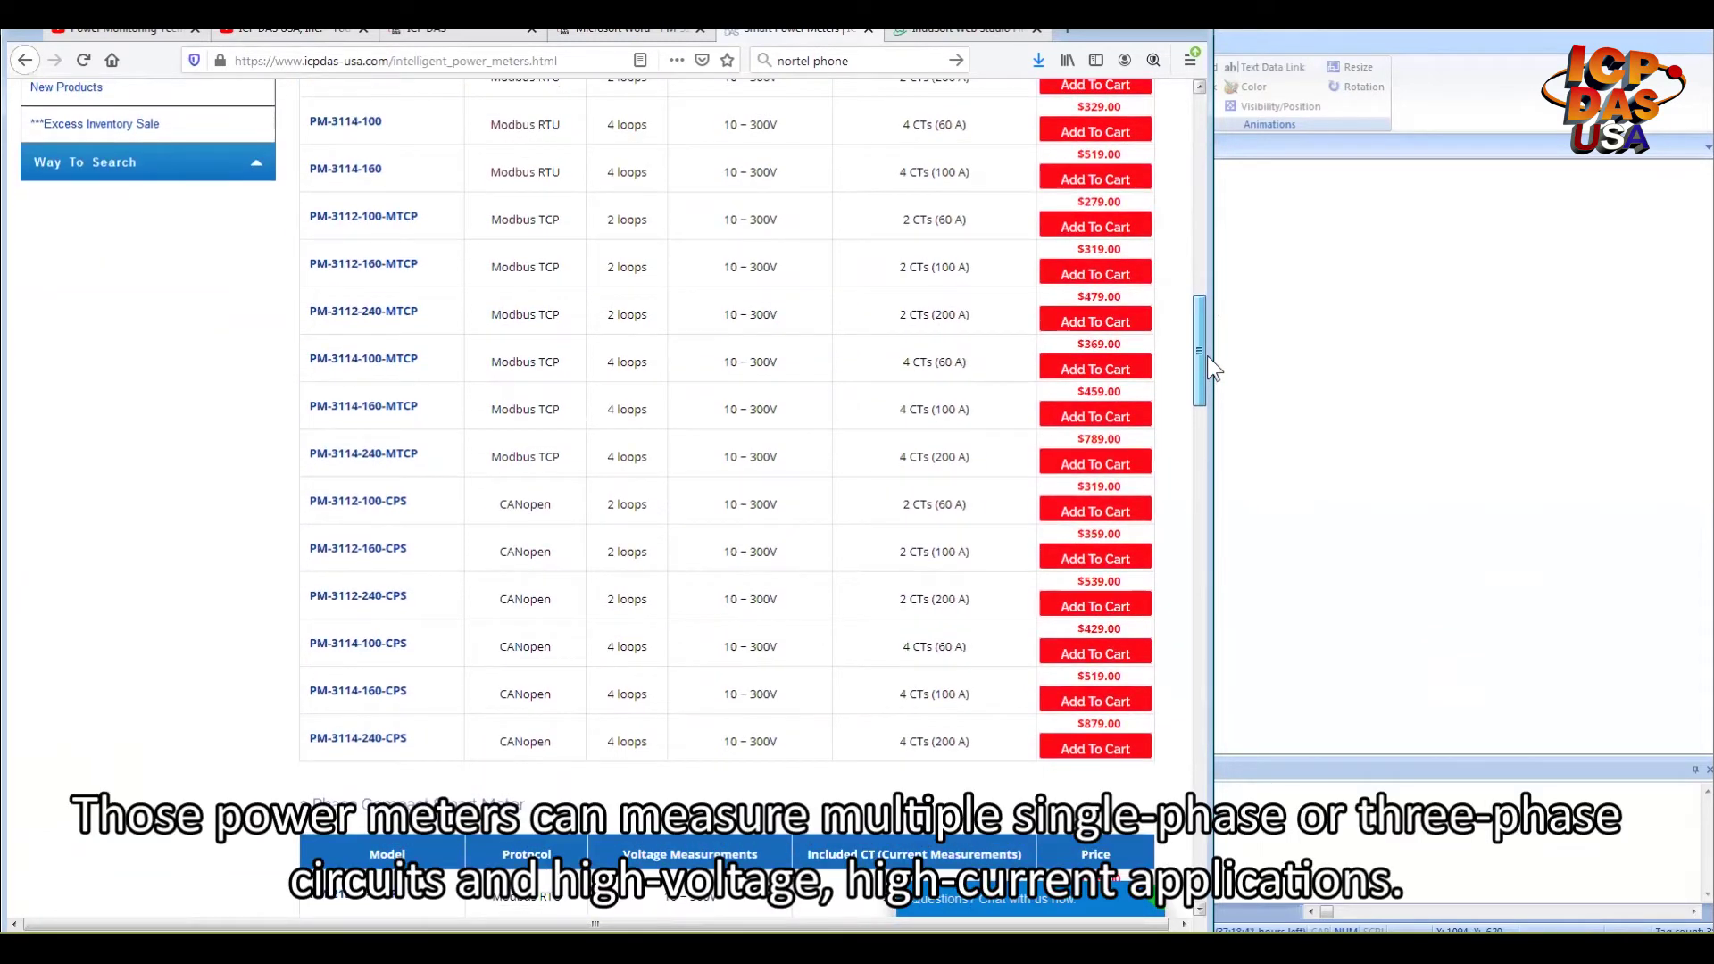
{"action": "left_click_drag", "start_coordinate": [1207, 355], "coordinate": [1206, 395]}
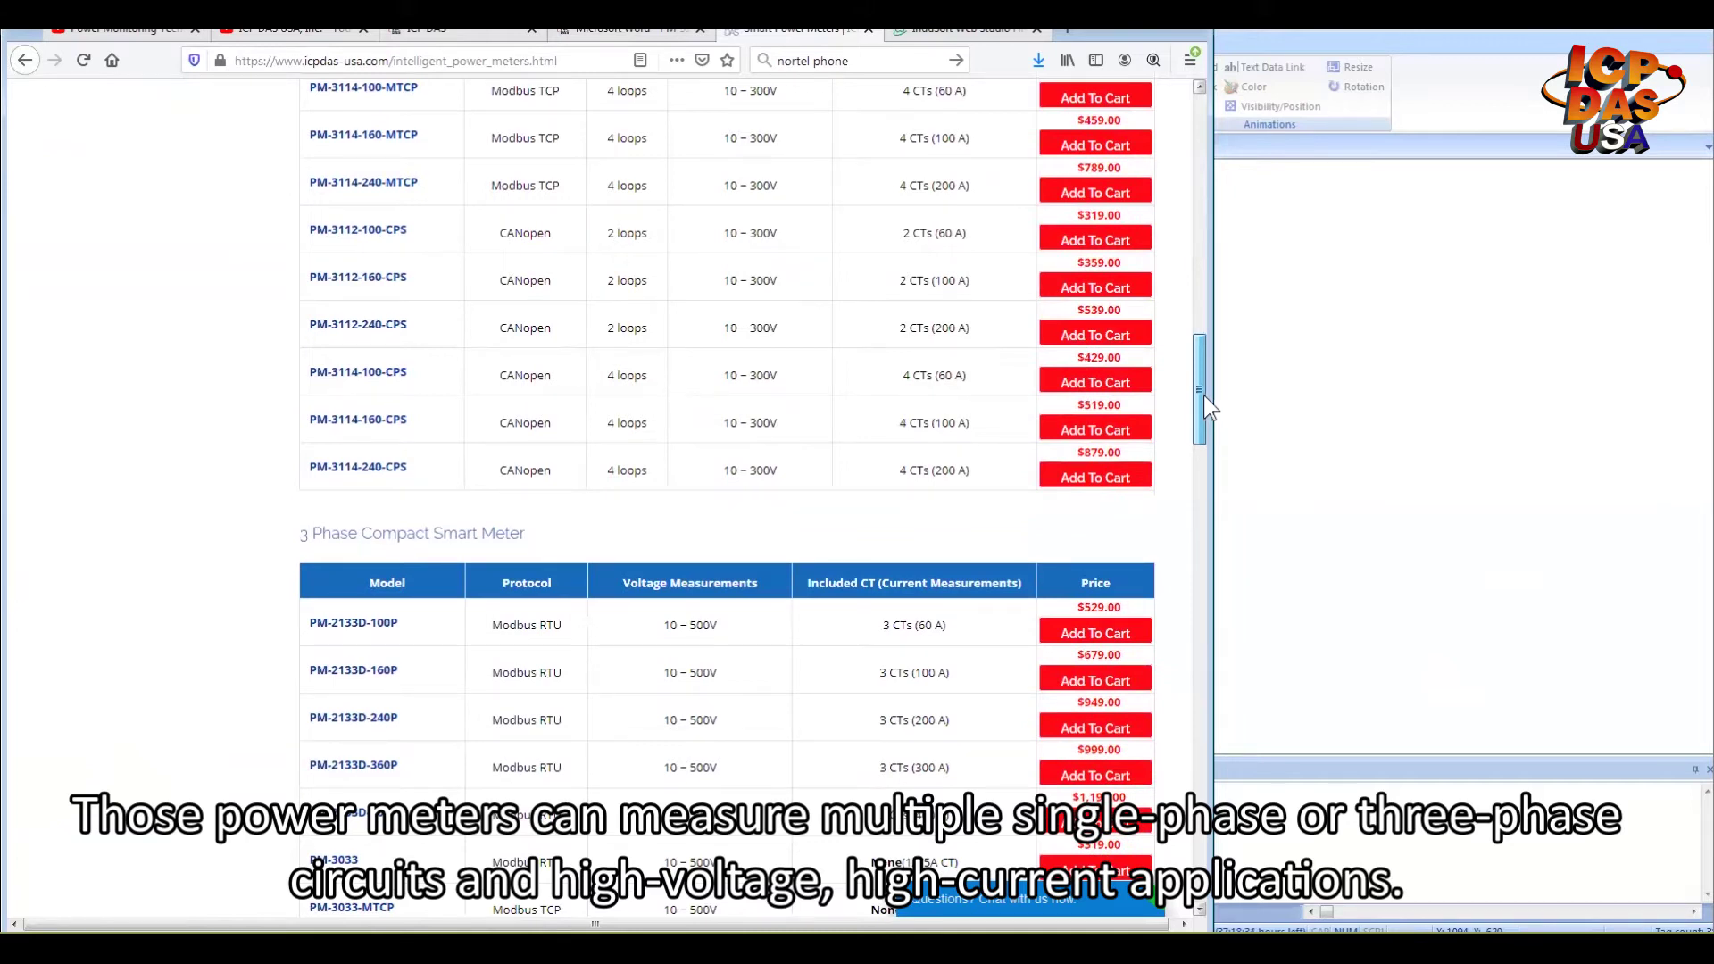
{"action": "left_click_drag", "start_coordinate": [1200, 395], "coordinate": [1202, 411]}
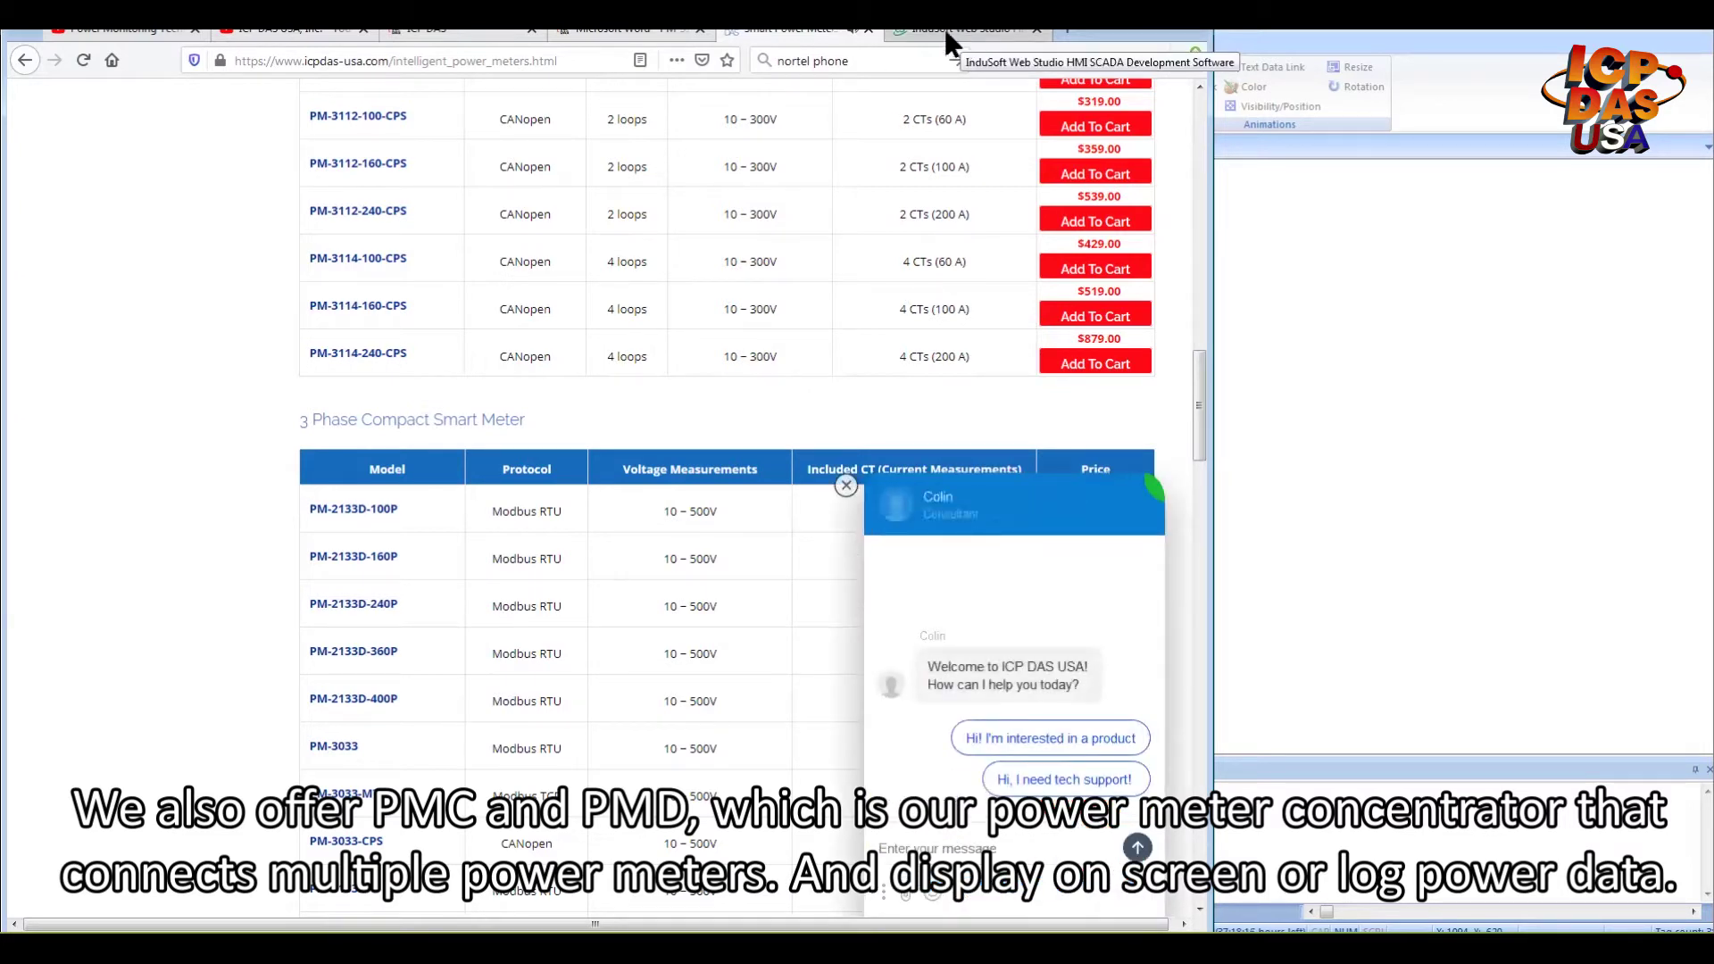
Bring the Tag_Driver_Design project in InduSoft Web Studio to the front
{"action": "left_click", "coordinate": [1365, 249]}
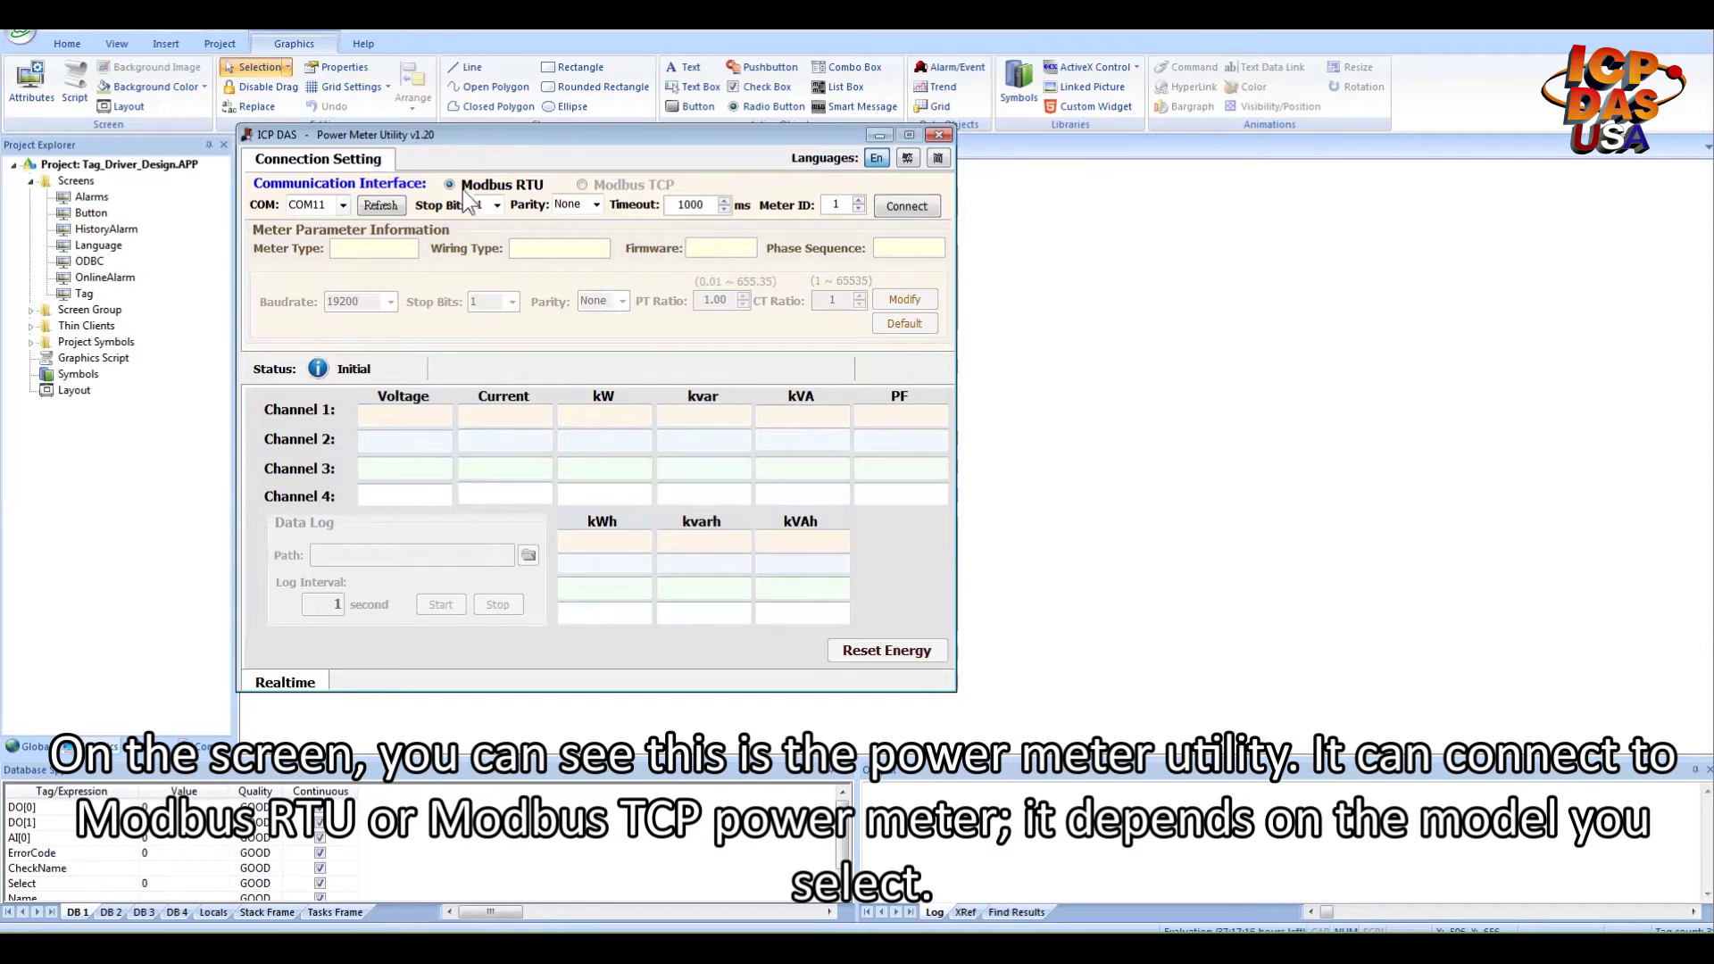
Switch Power Meter Utility from Modbus RTU to Modbus TCP (port 502, 1500 ms timeout)
{"action": "mouse_move", "coordinate": [467, 192]}
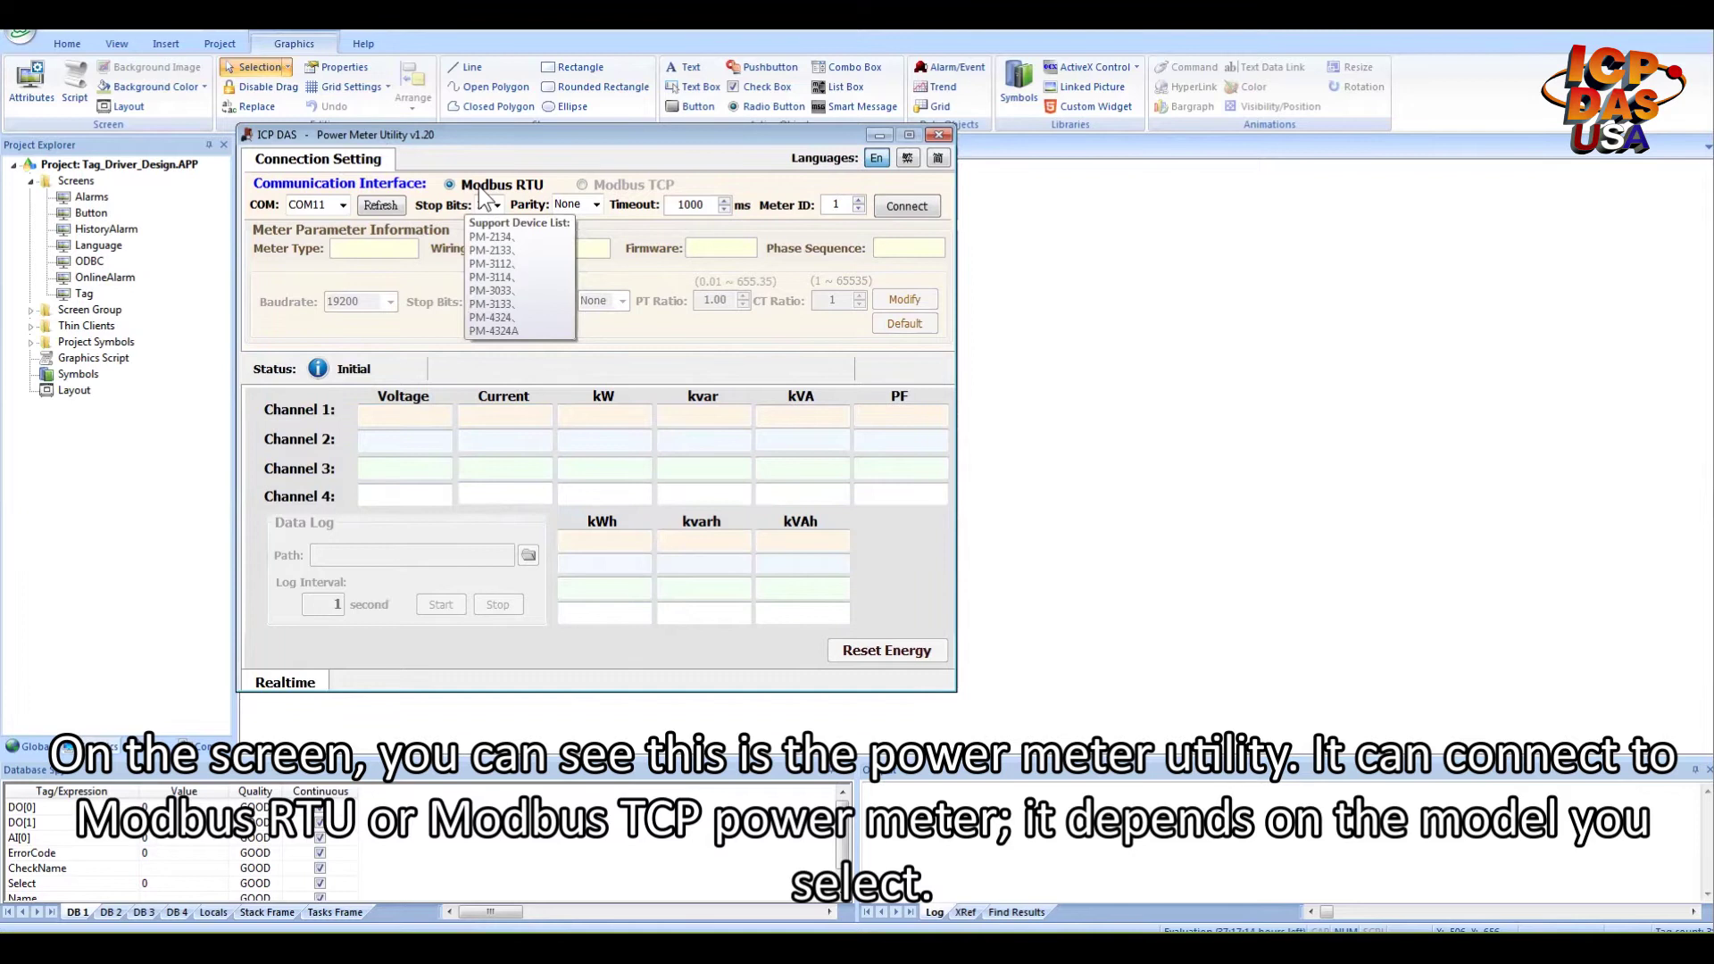
{"action": "mouse_move", "coordinate": [676, 192]}
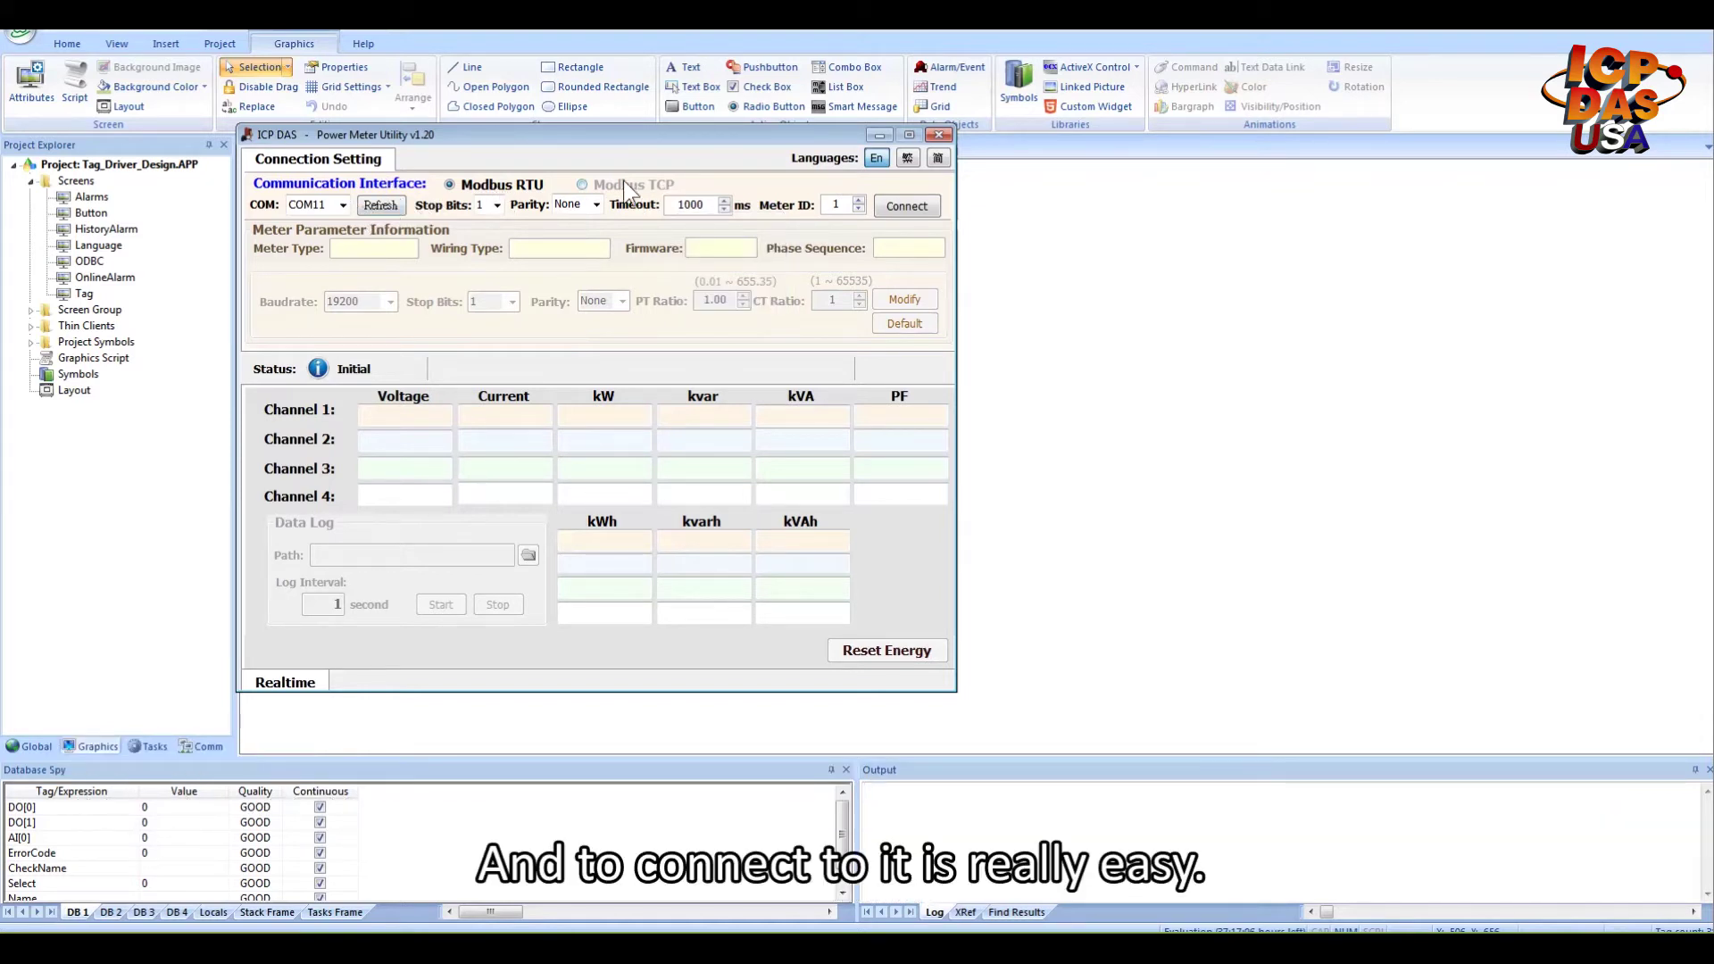
{"action": "left_click", "coordinate": [584, 184]}
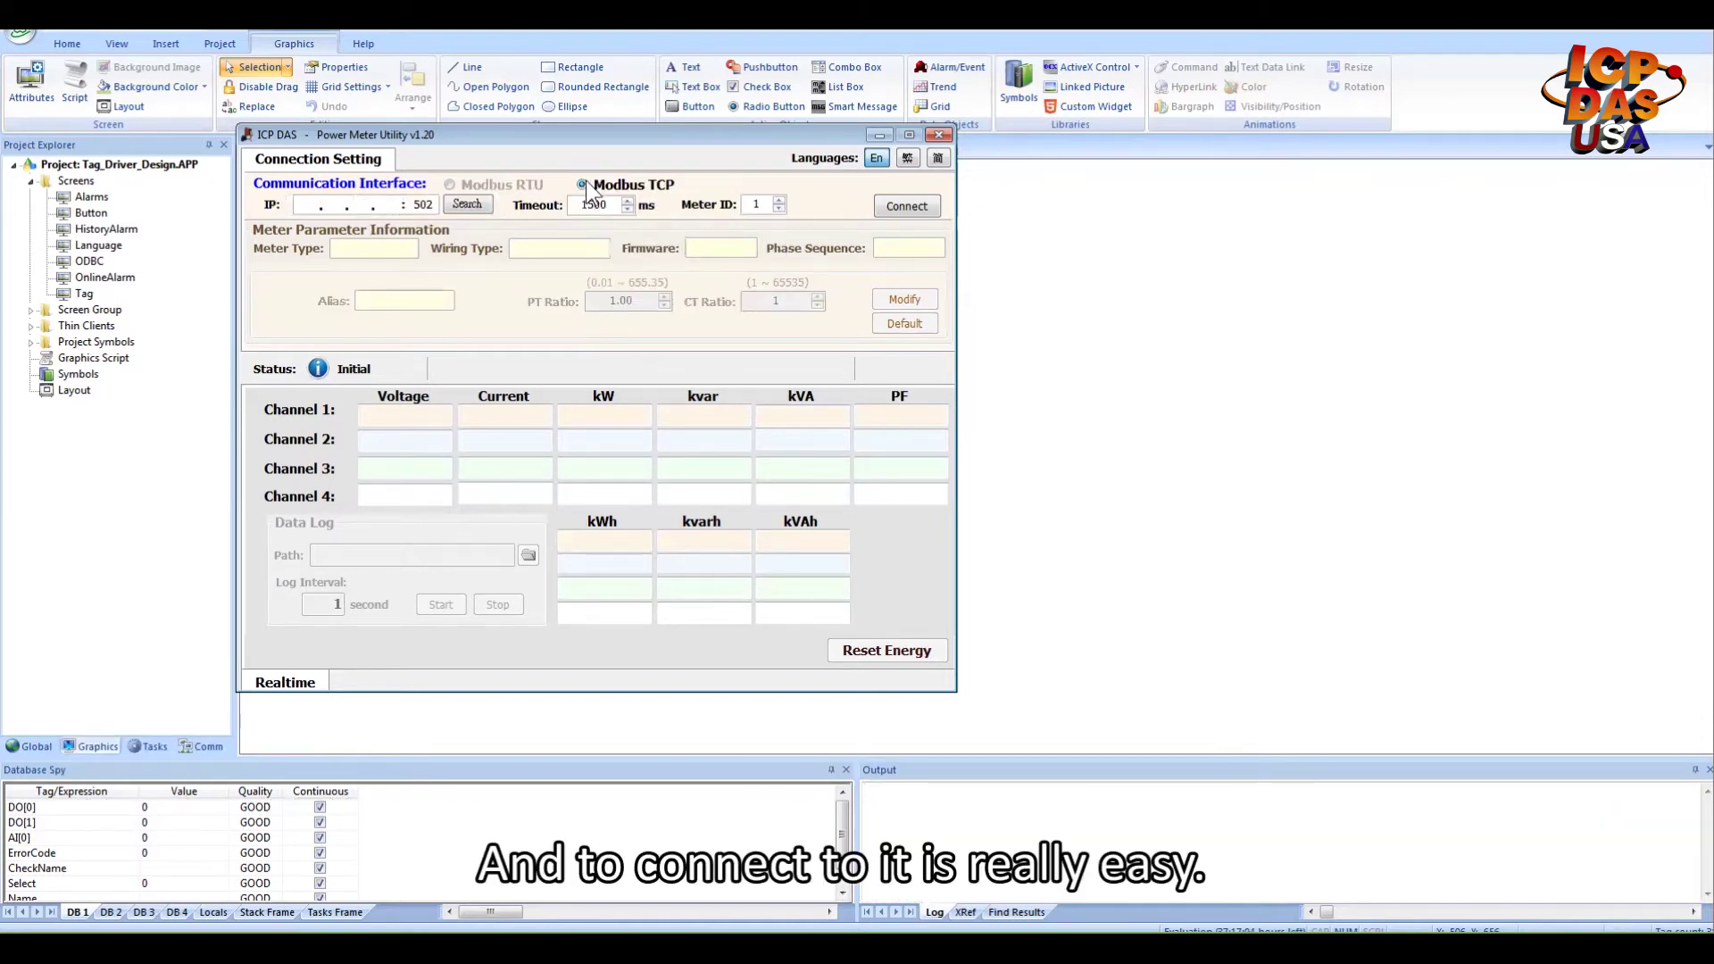
Close the Power Meter Utility and show the project's Comm drivers, including MOTCP
{"action": "left_click", "coordinate": [938, 136]}
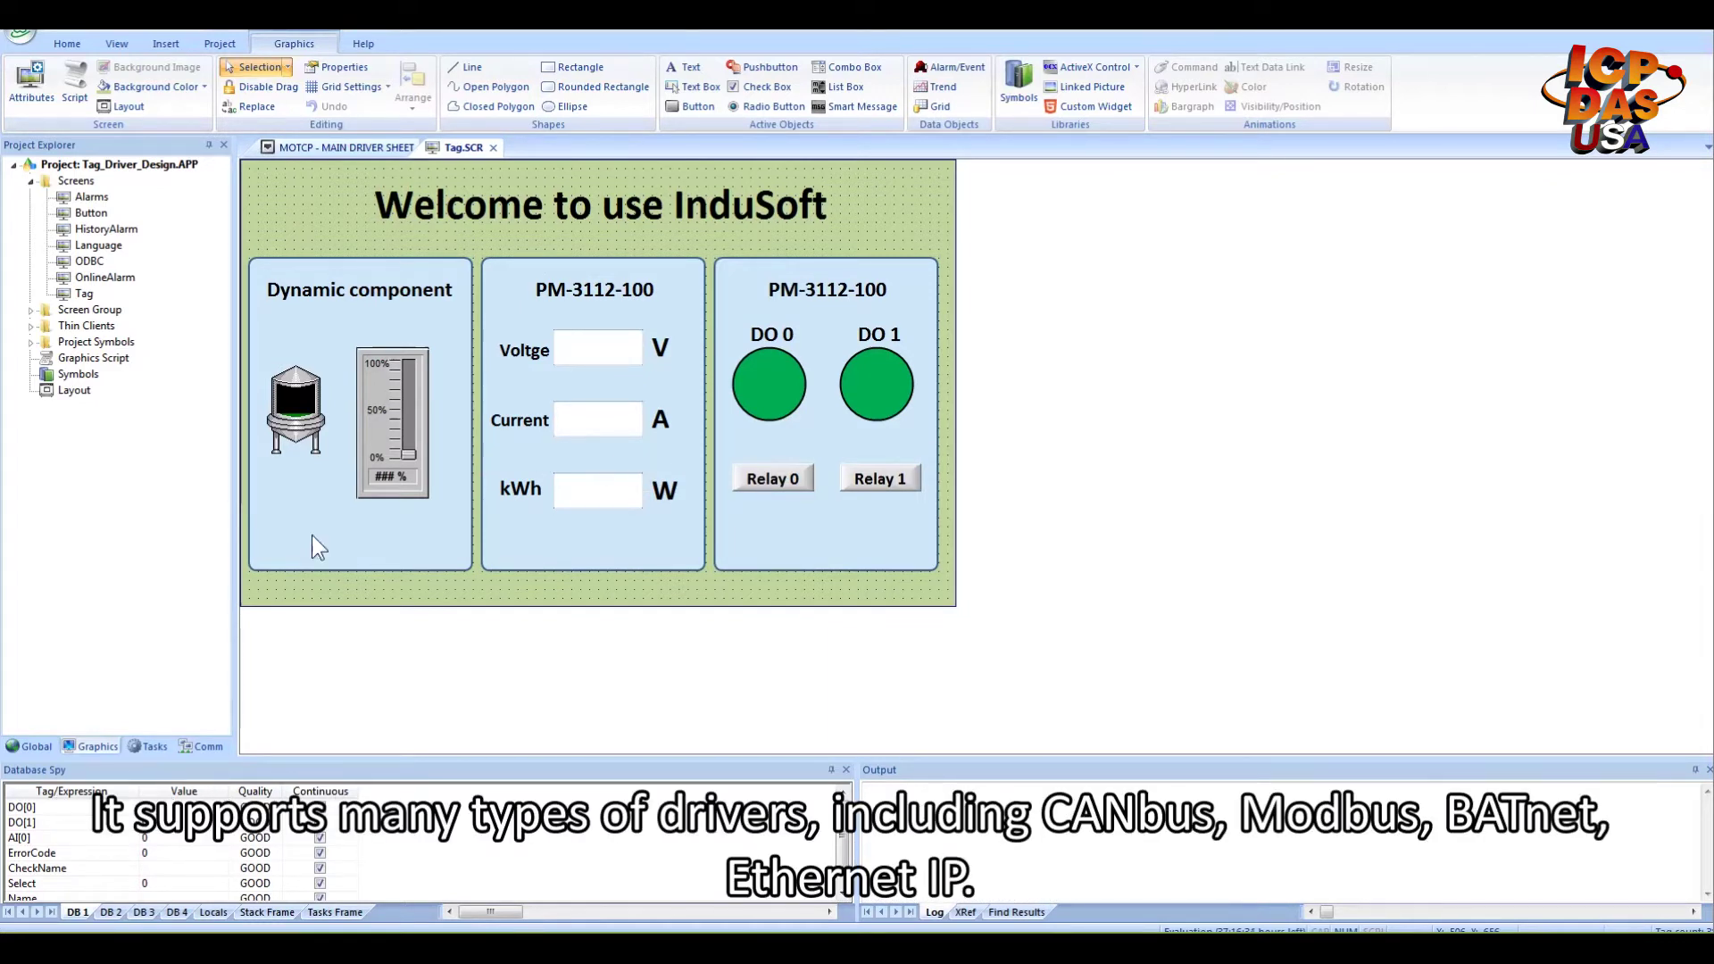
{"action": "left_click", "coordinate": [217, 746]}
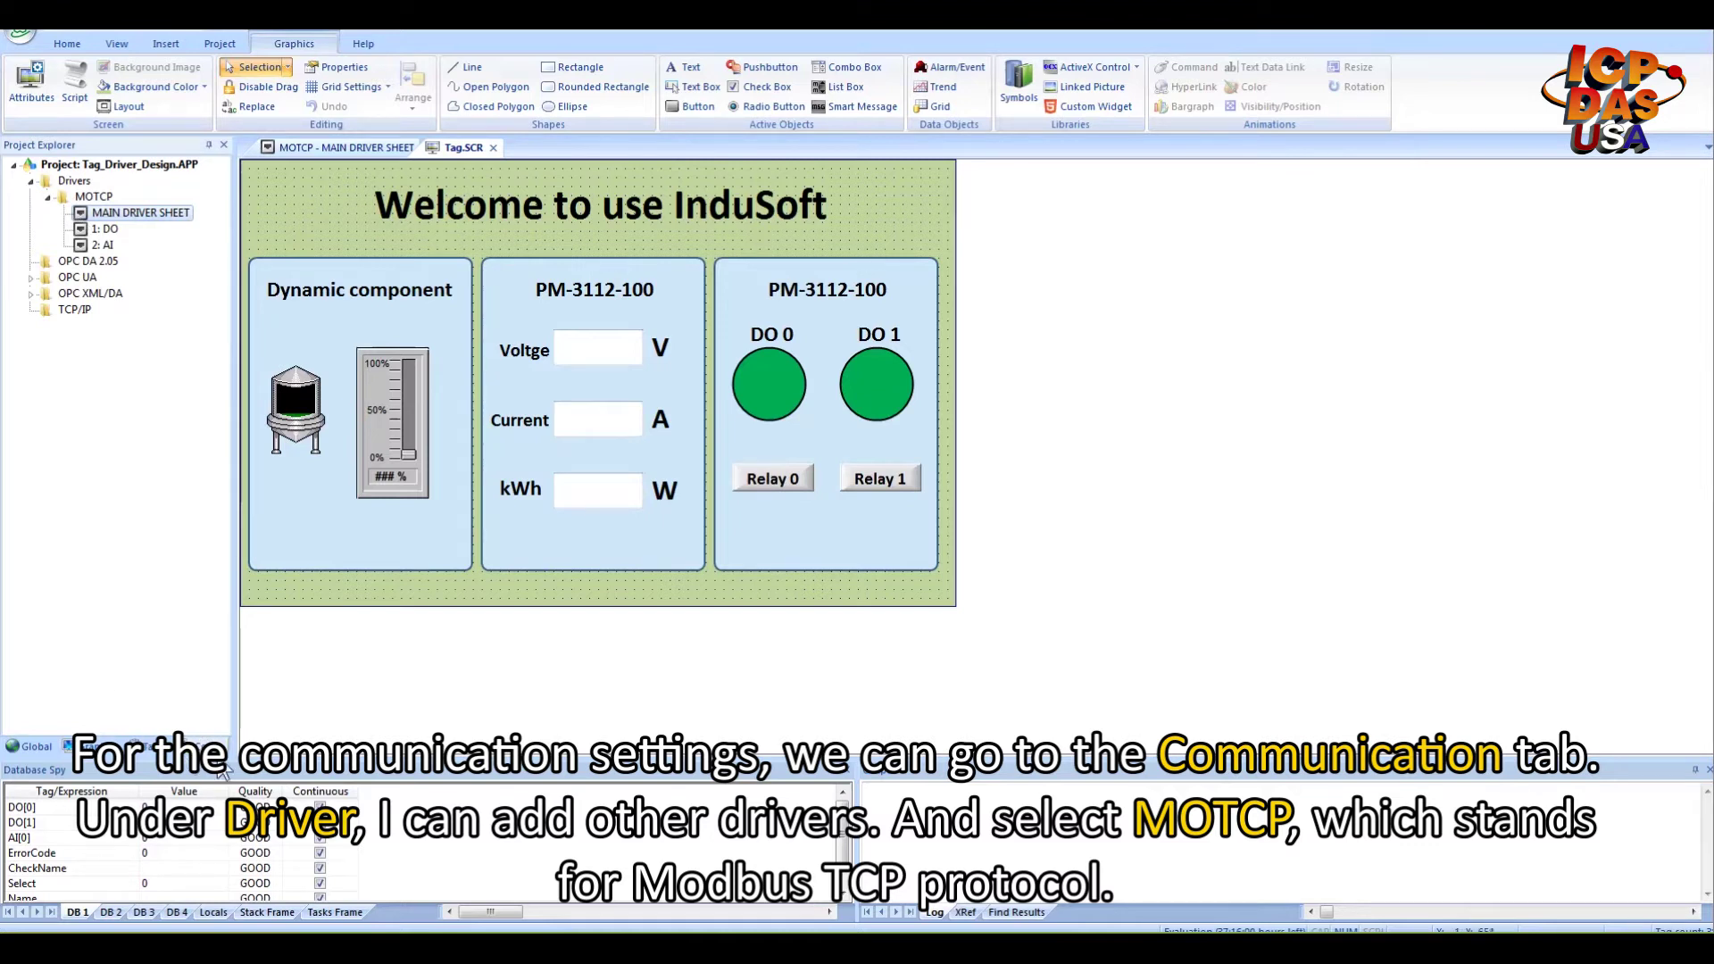
{"action": "right_click", "coordinate": [71, 183]}
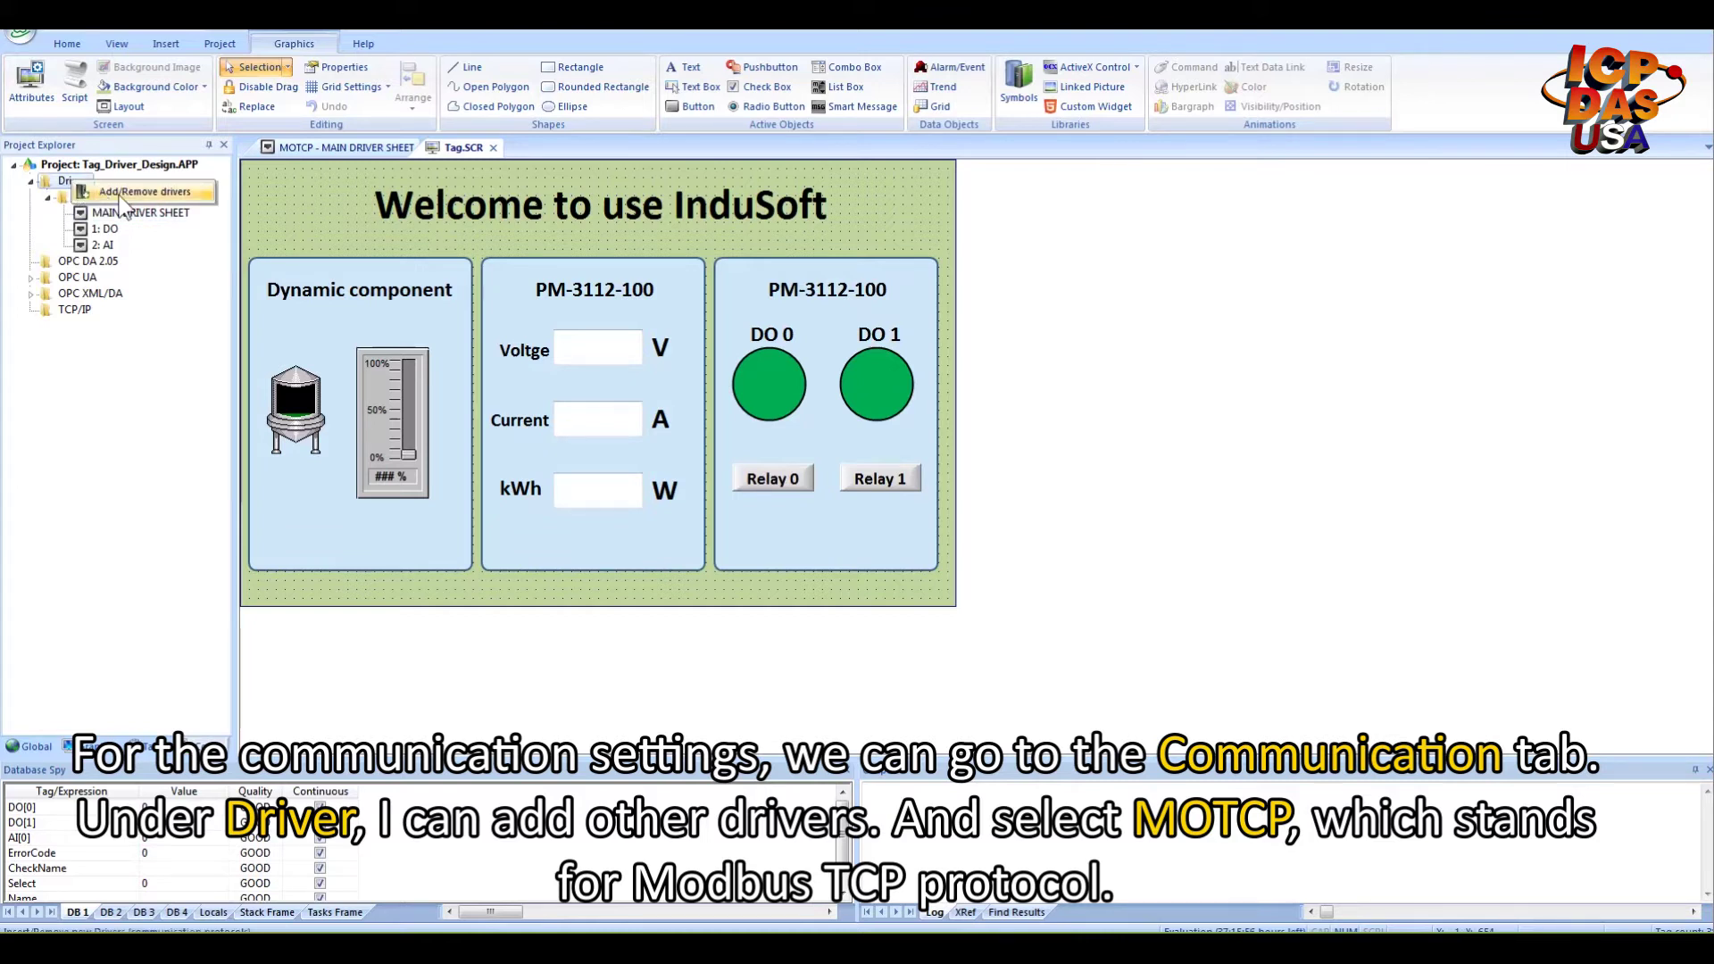
{"action": "left_click", "coordinate": [129, 192]}
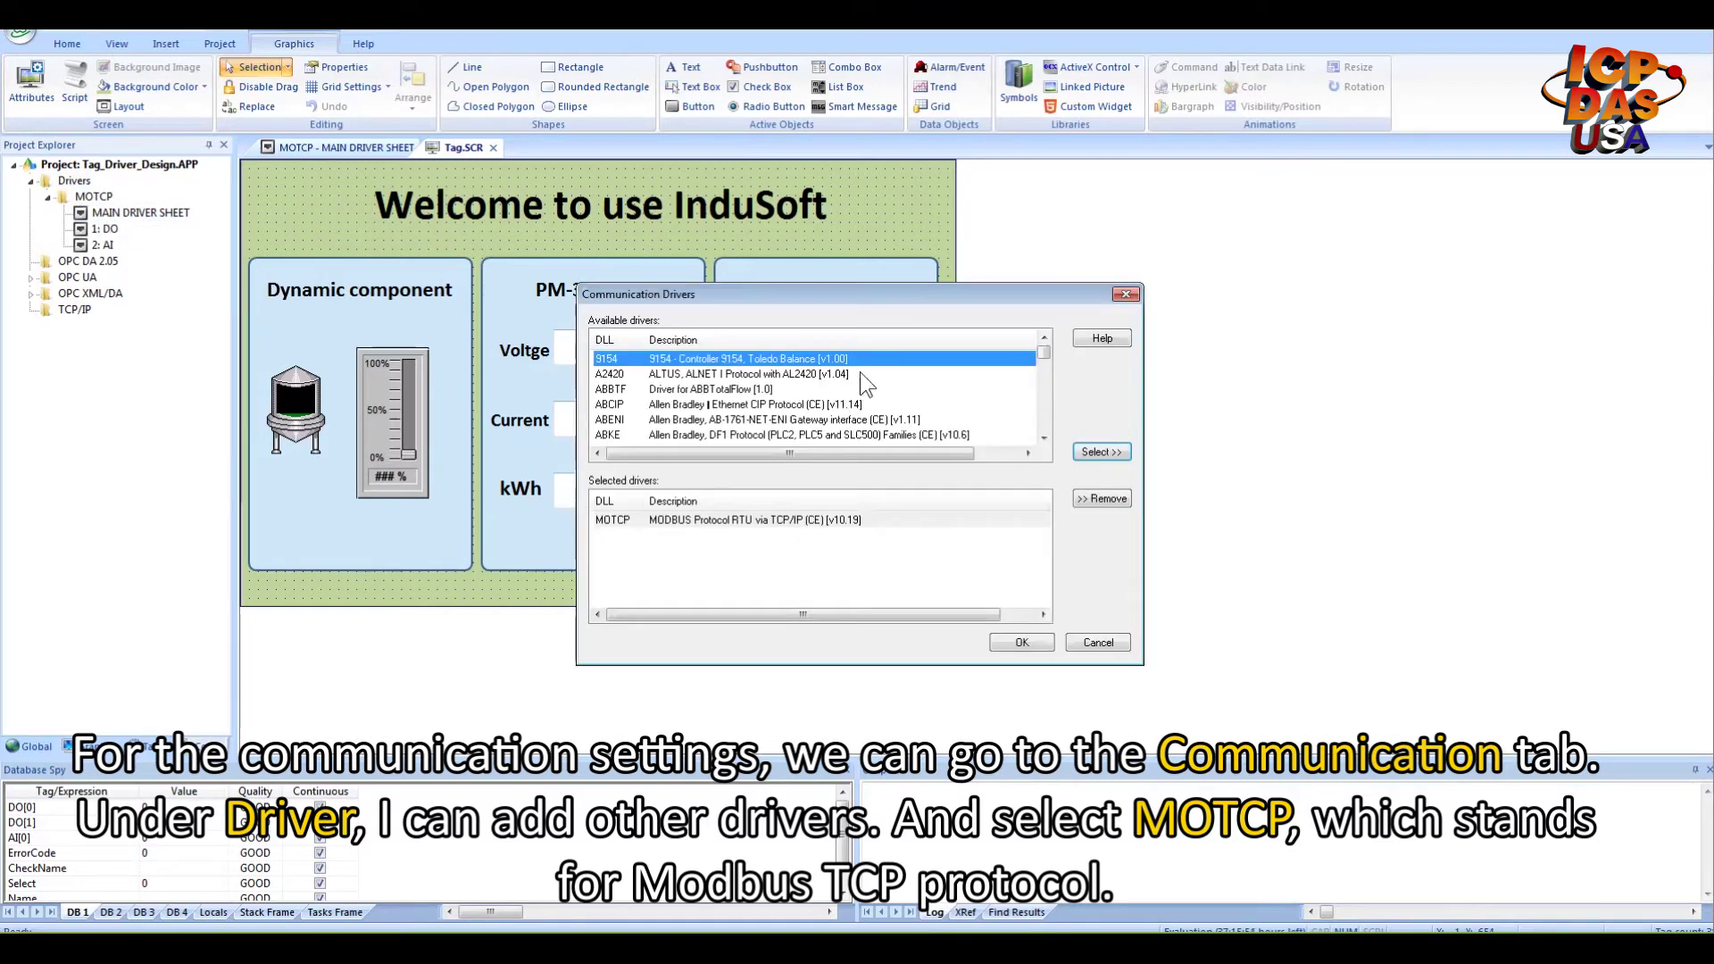
{"action": "scroll", "coordinate": [1047, 355], "scroll_direction": "down", "scroll_amount": 1}
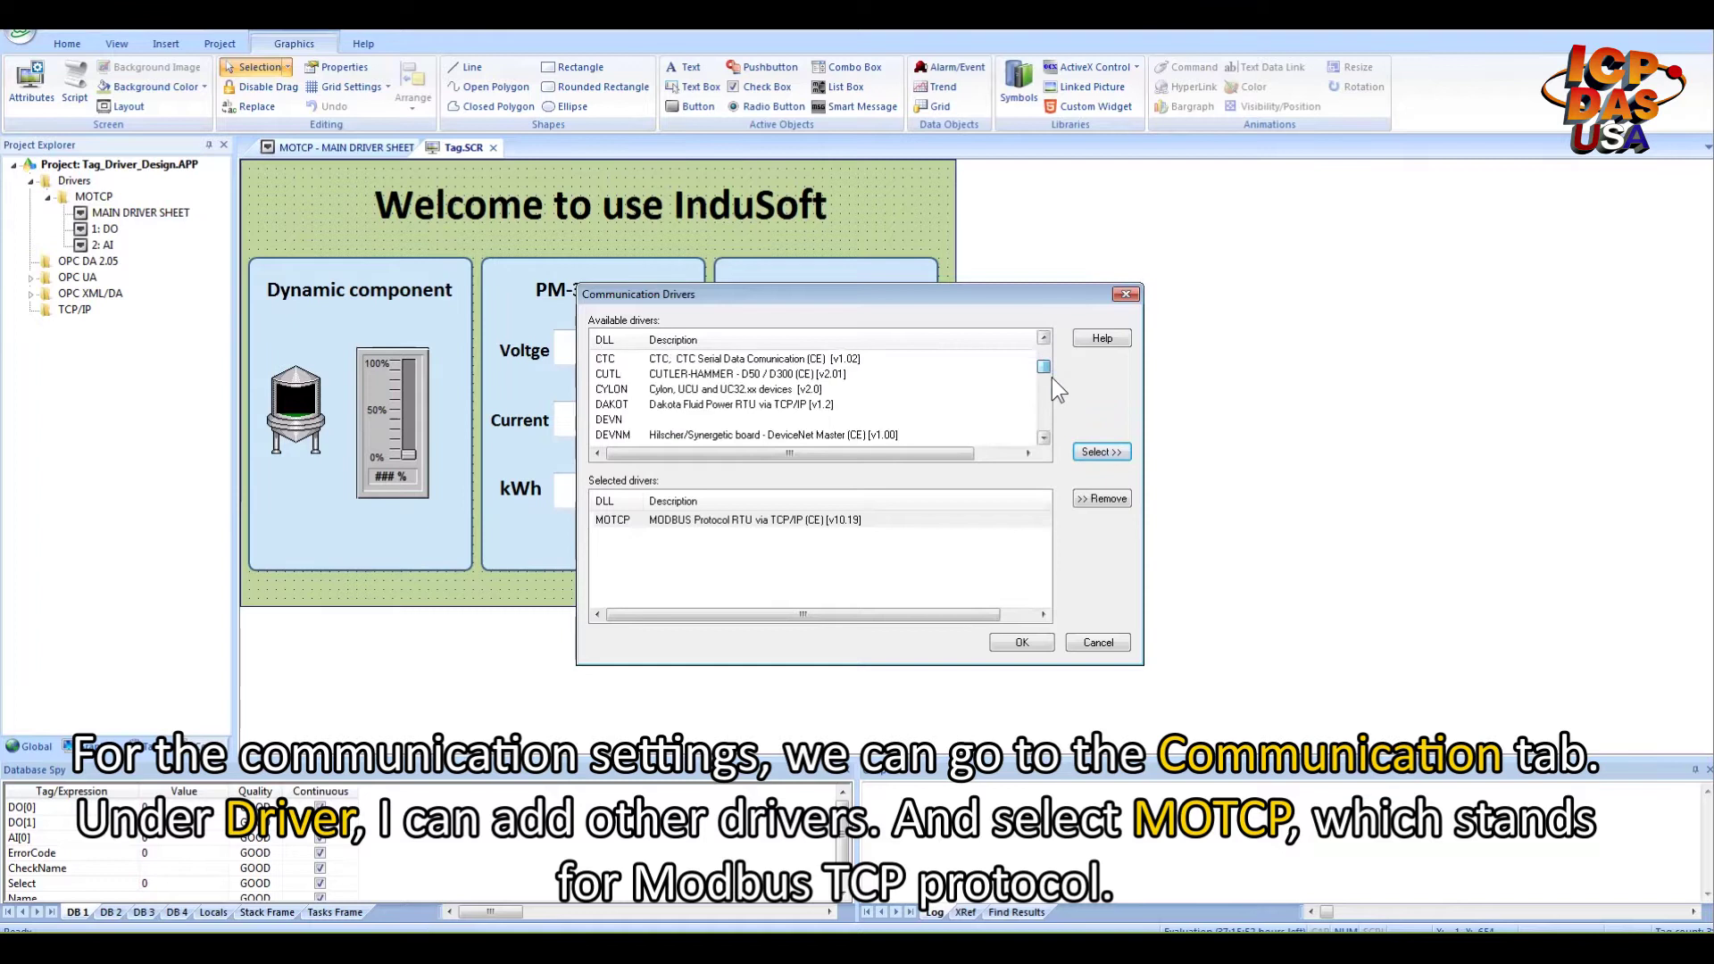
{"action": "left_click_drag", "start_coordinate": [1051, 376], "coordinate": [1049, 409]}
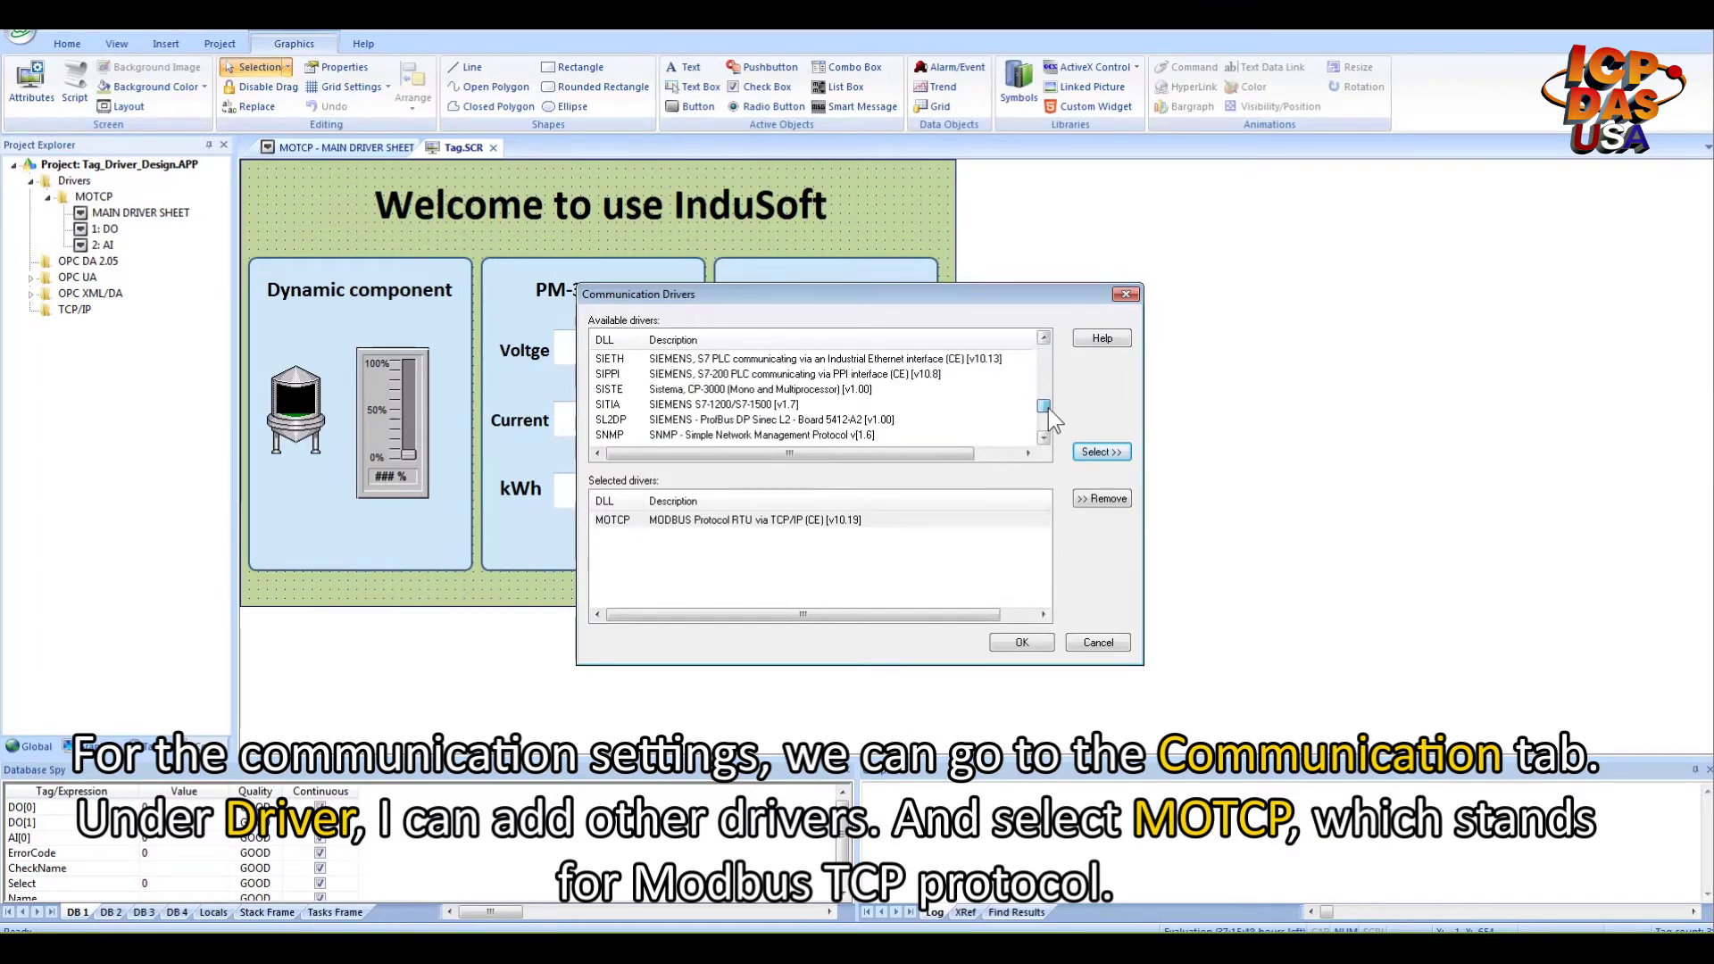
{"action": "left_click", "coordinate": [1043, 438]}
{"action": "left_click", "coordinate": [1044, 438]}
{"action": "left_click", "coordinate": [1043, 437]}
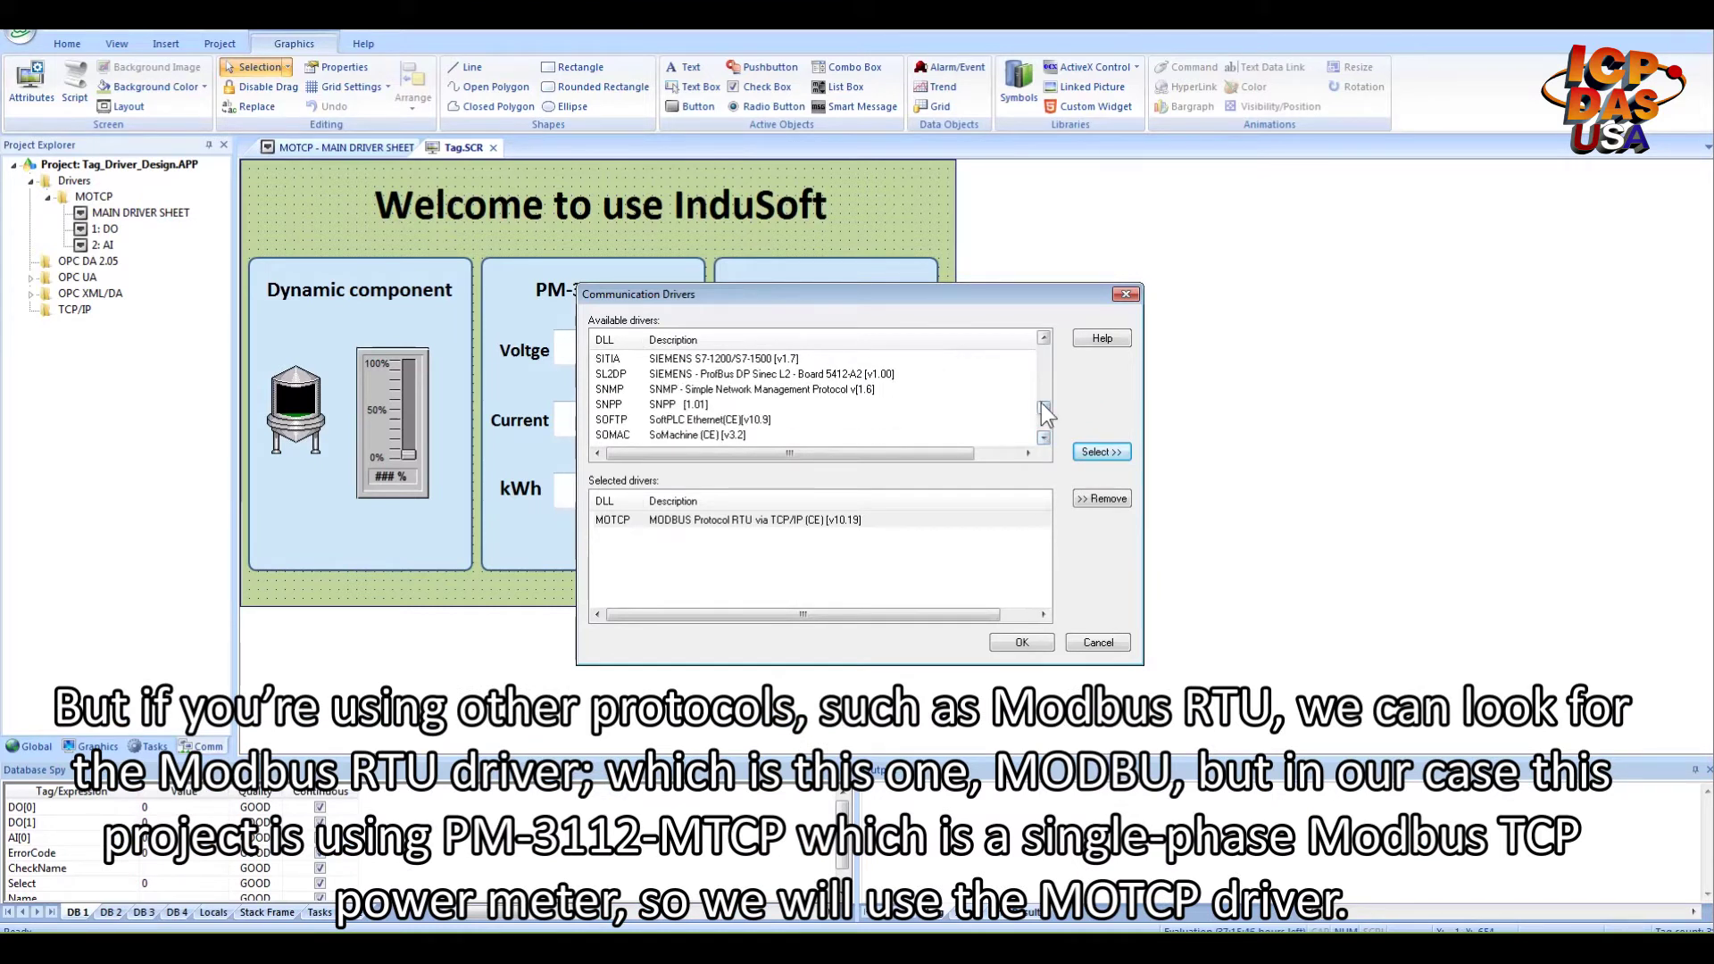
{"action": "scroll", "coordinate": [1040, 404], "scroll_direction": "up", "scroll_amount": 1}
{"action": "scroll", "coordinate": [1043, 406], "scroll_direction": "up", "scroll_amount": 3}
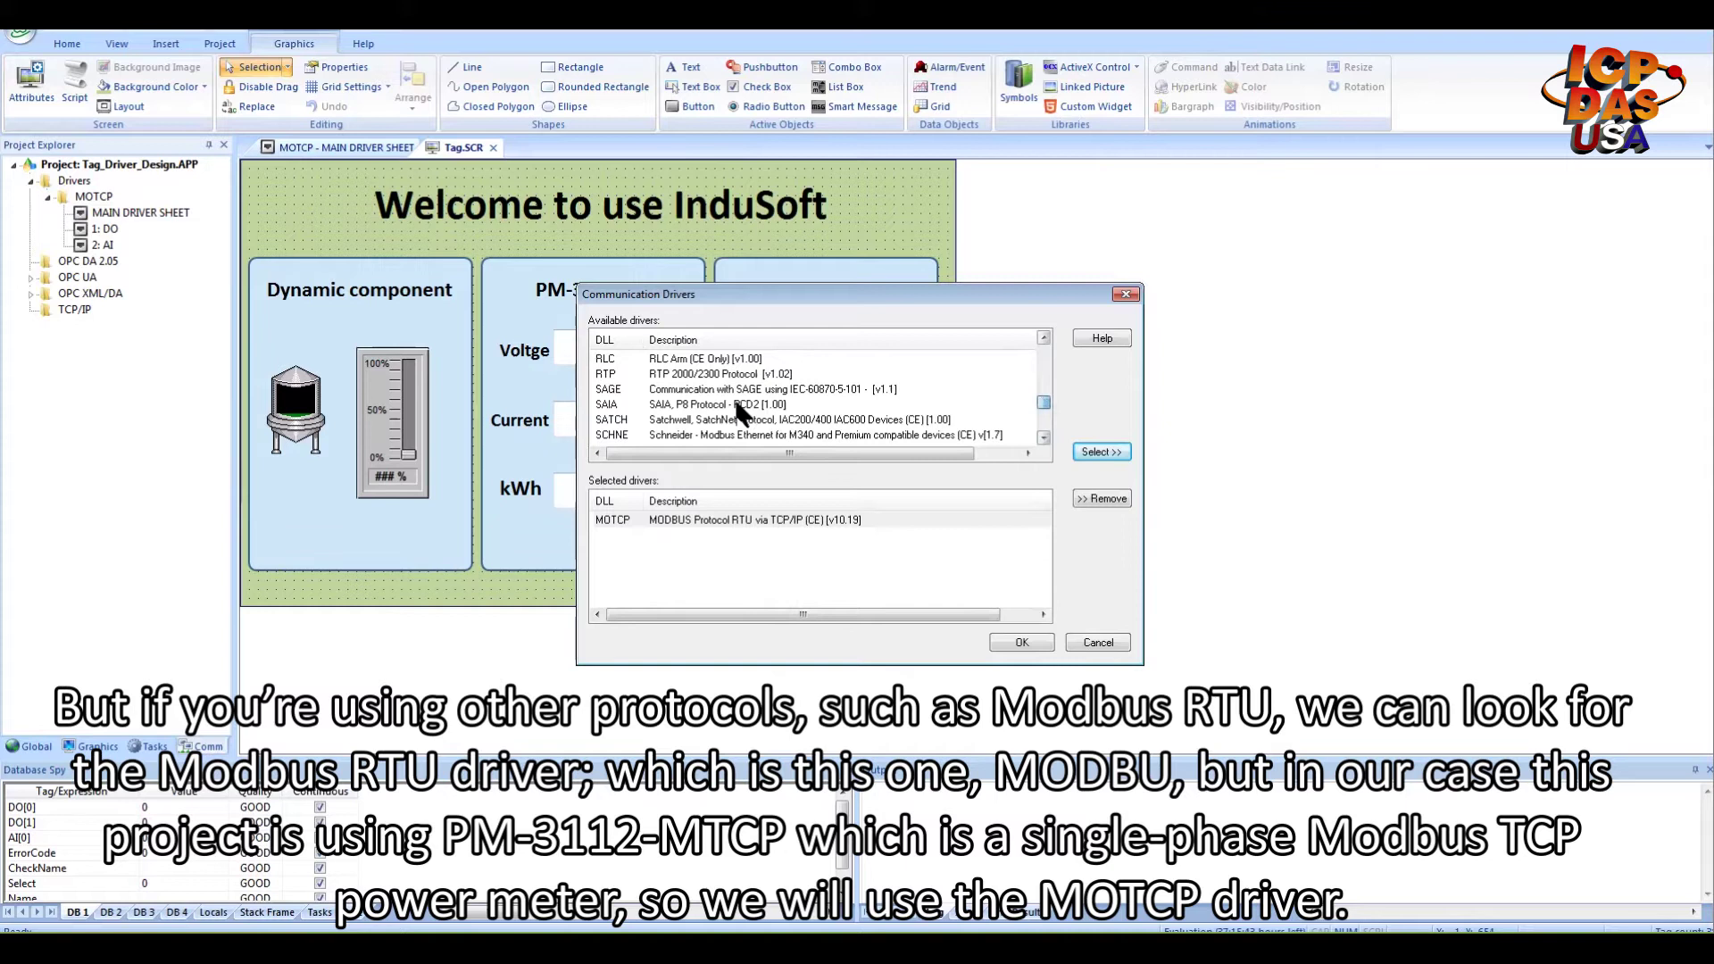
{"action": "scroll", "coordinate": [1044, 407], "scroll_direction": "up", "scroll_amount": 5}
{"action": "scroll", "coordinate": [650, 392], "scroll_direction": "up", "scroll_amount": 5}
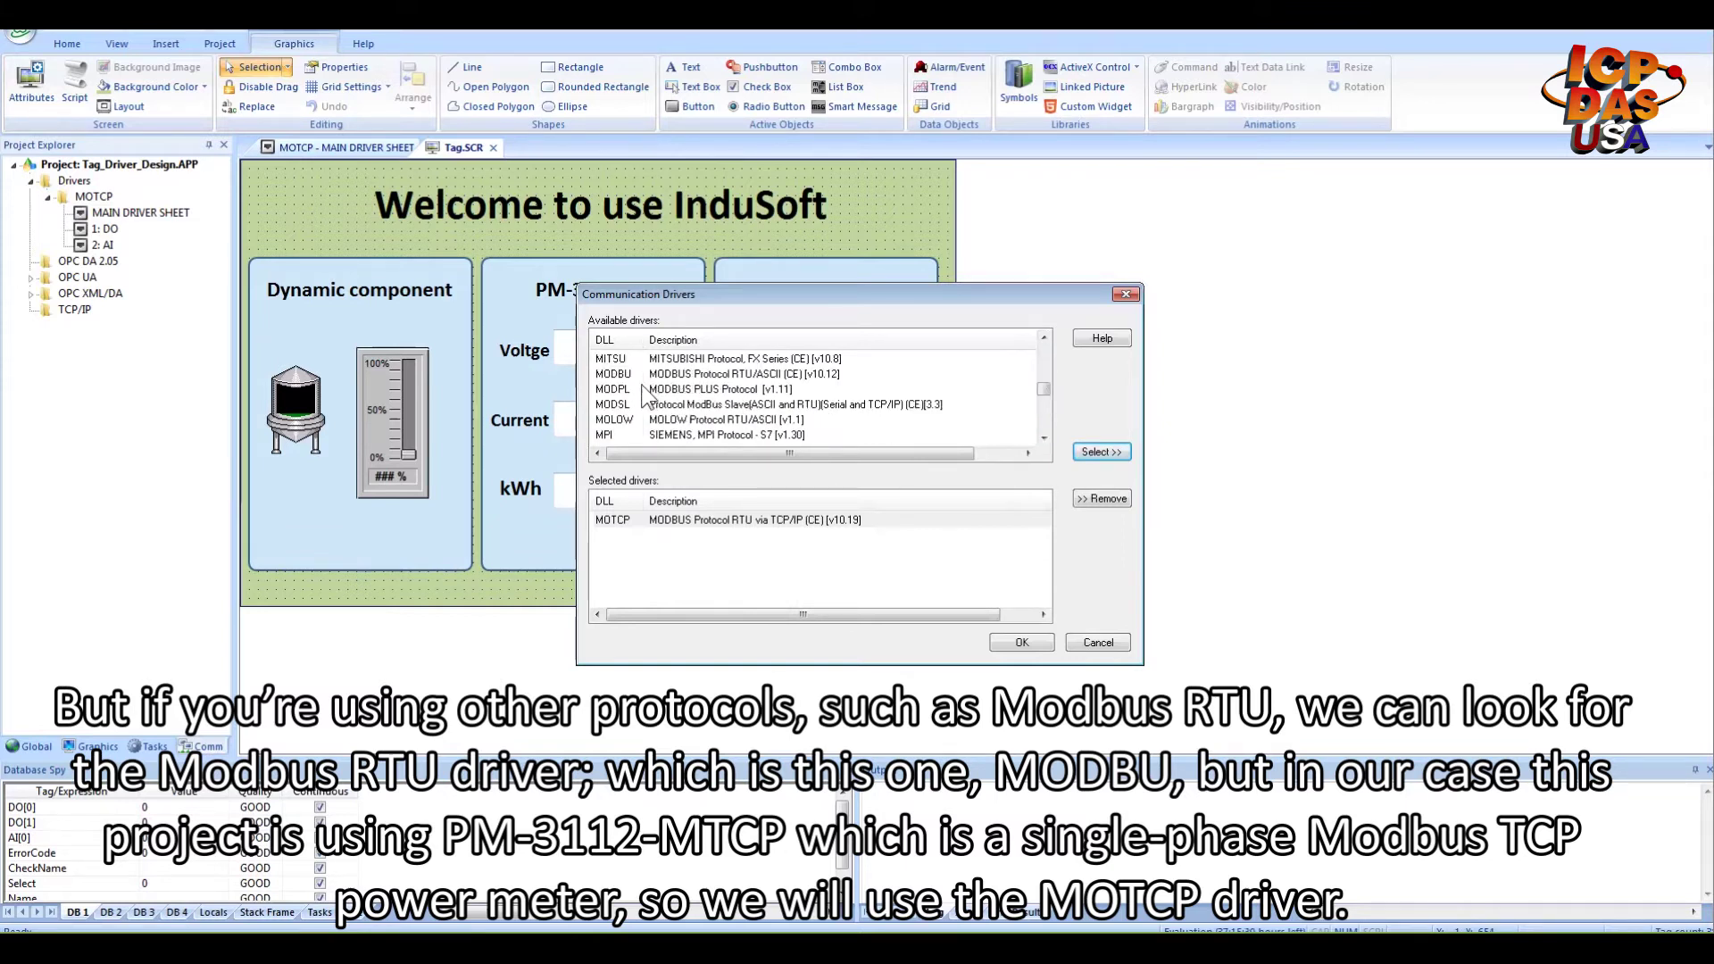
{"action": "scroll", "coordinate": [639, 427], "scroll_direction": "up", "scroll_amount": 2}
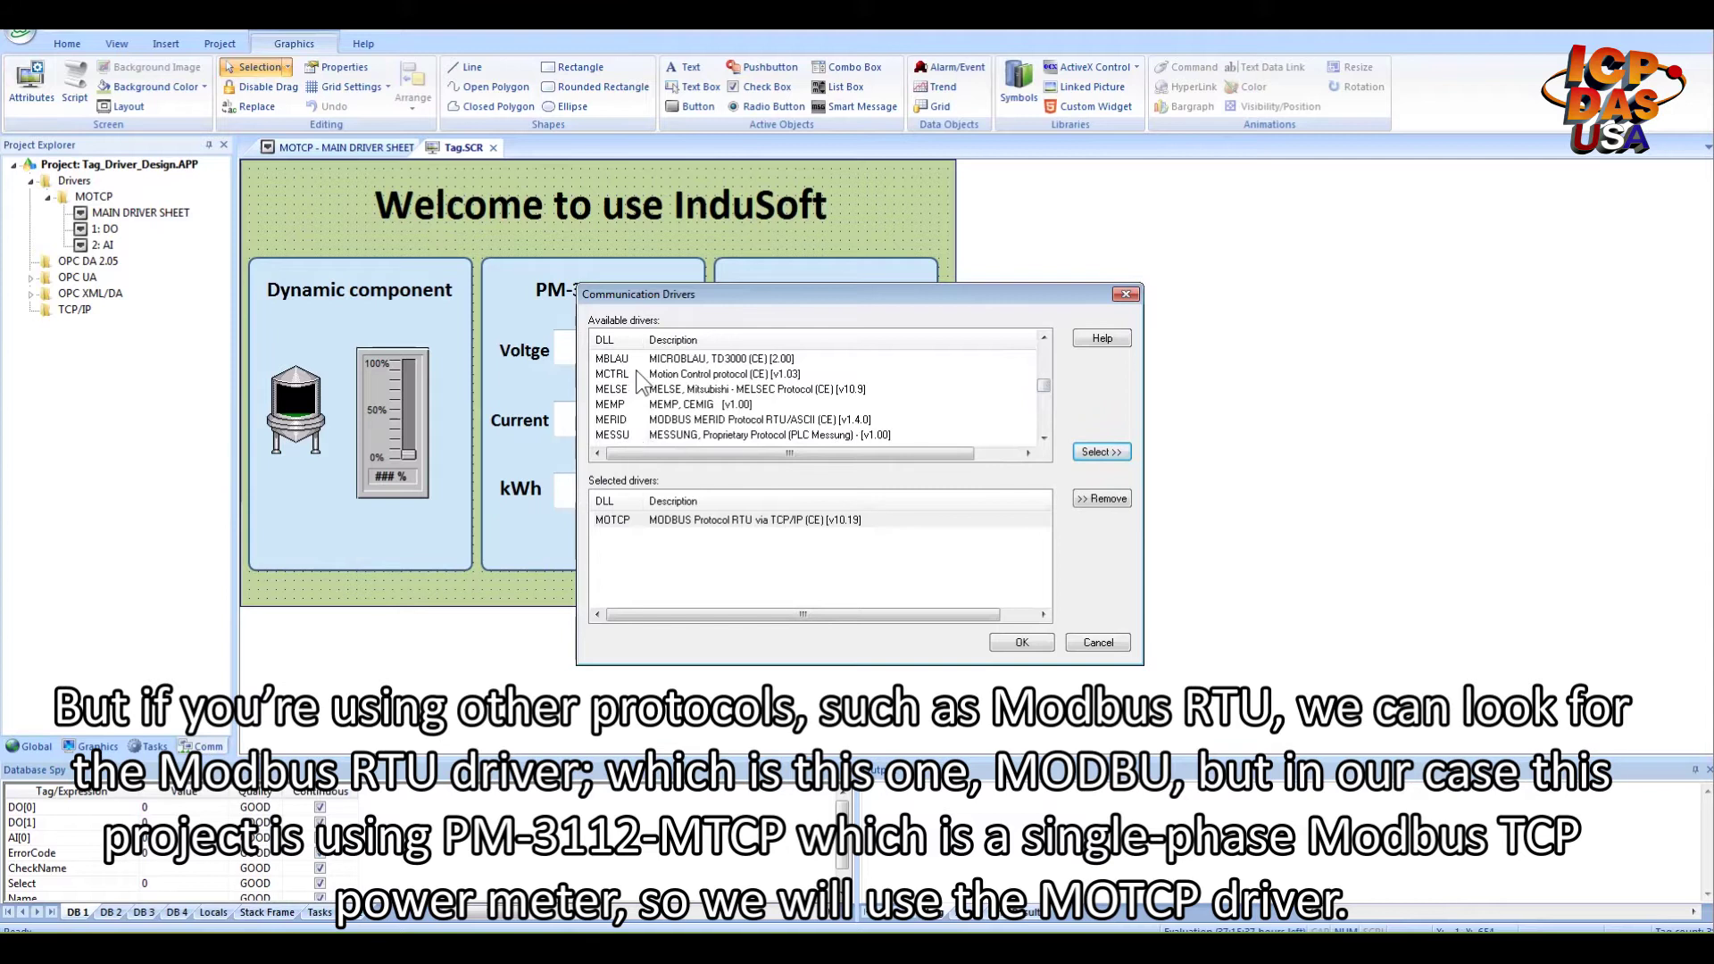
{"action": "scroll", "coordinate": [641, 393], "scroll_direction": "up", "scroll_amount": 2}
{"action": "scroll", "coordinate": [641, 405], "scroll_direction": "down", "scroll_amount": 4}
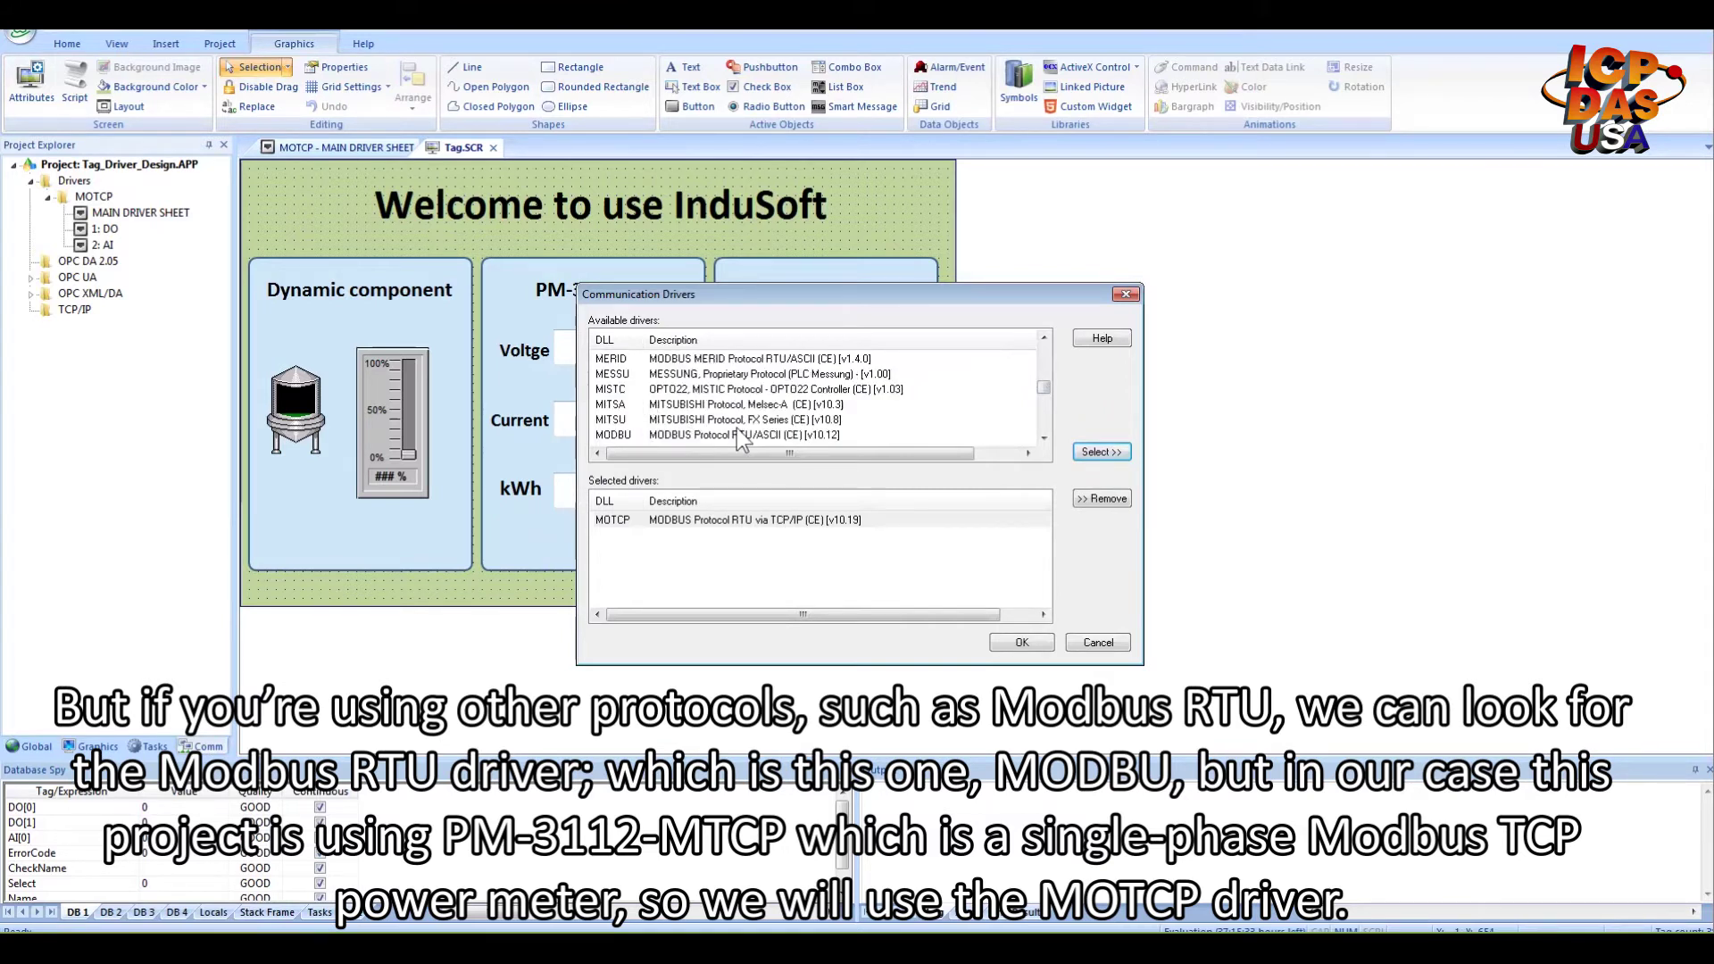
{"action": "left_click", "coordinate": [909, 435]}
{"action": "scroll", "coordinate": [910, 434], "scroll_direction": "down", "scroll_amount": 2}
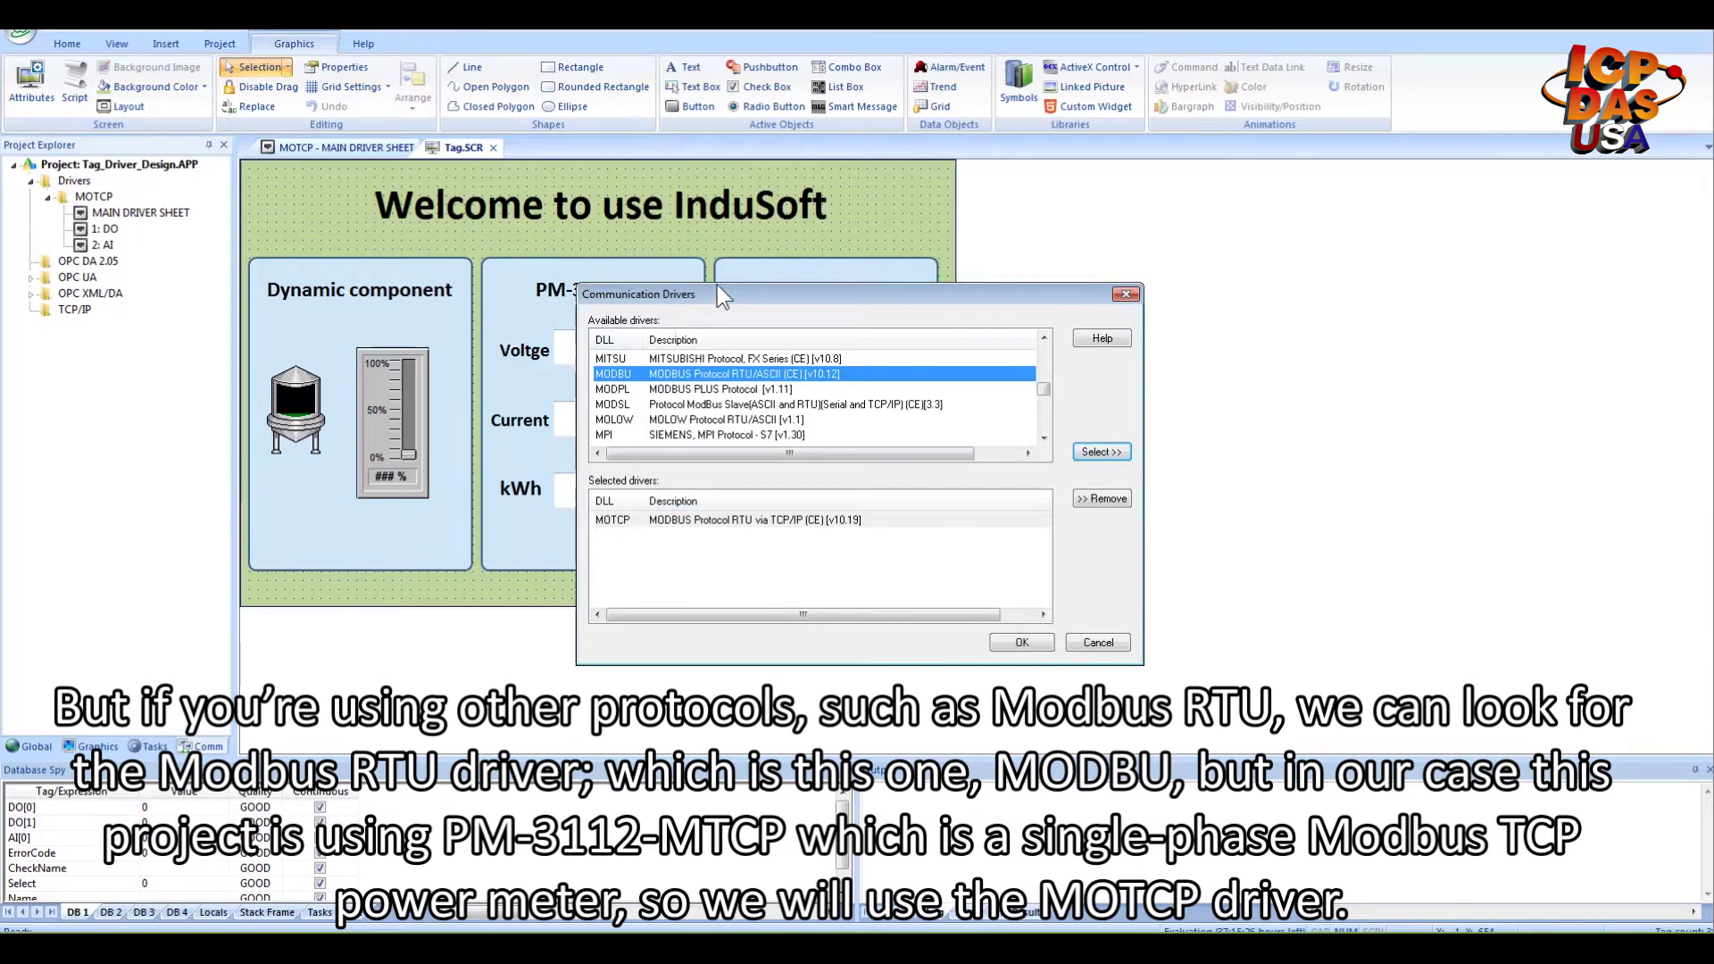
{"action": "left_click_drag", "start_coordinate": [799, 305], "coordinate": [1098, 297]}
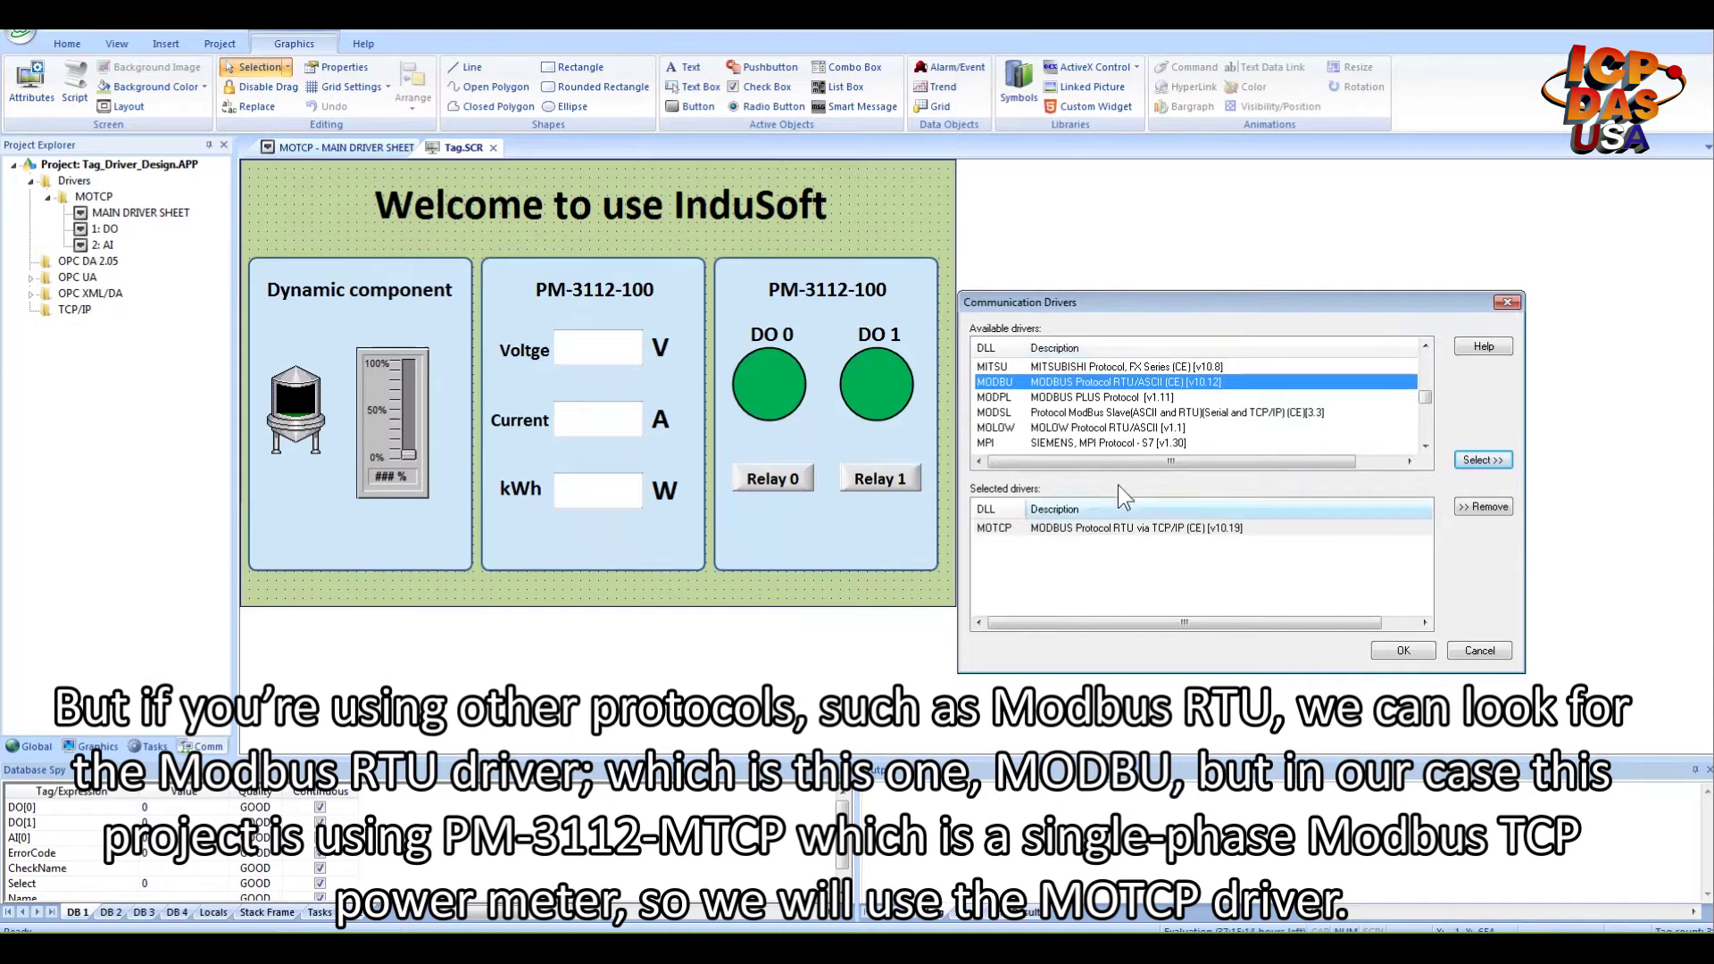
{"action": "left_click", "coordinate": [1017, 528]}
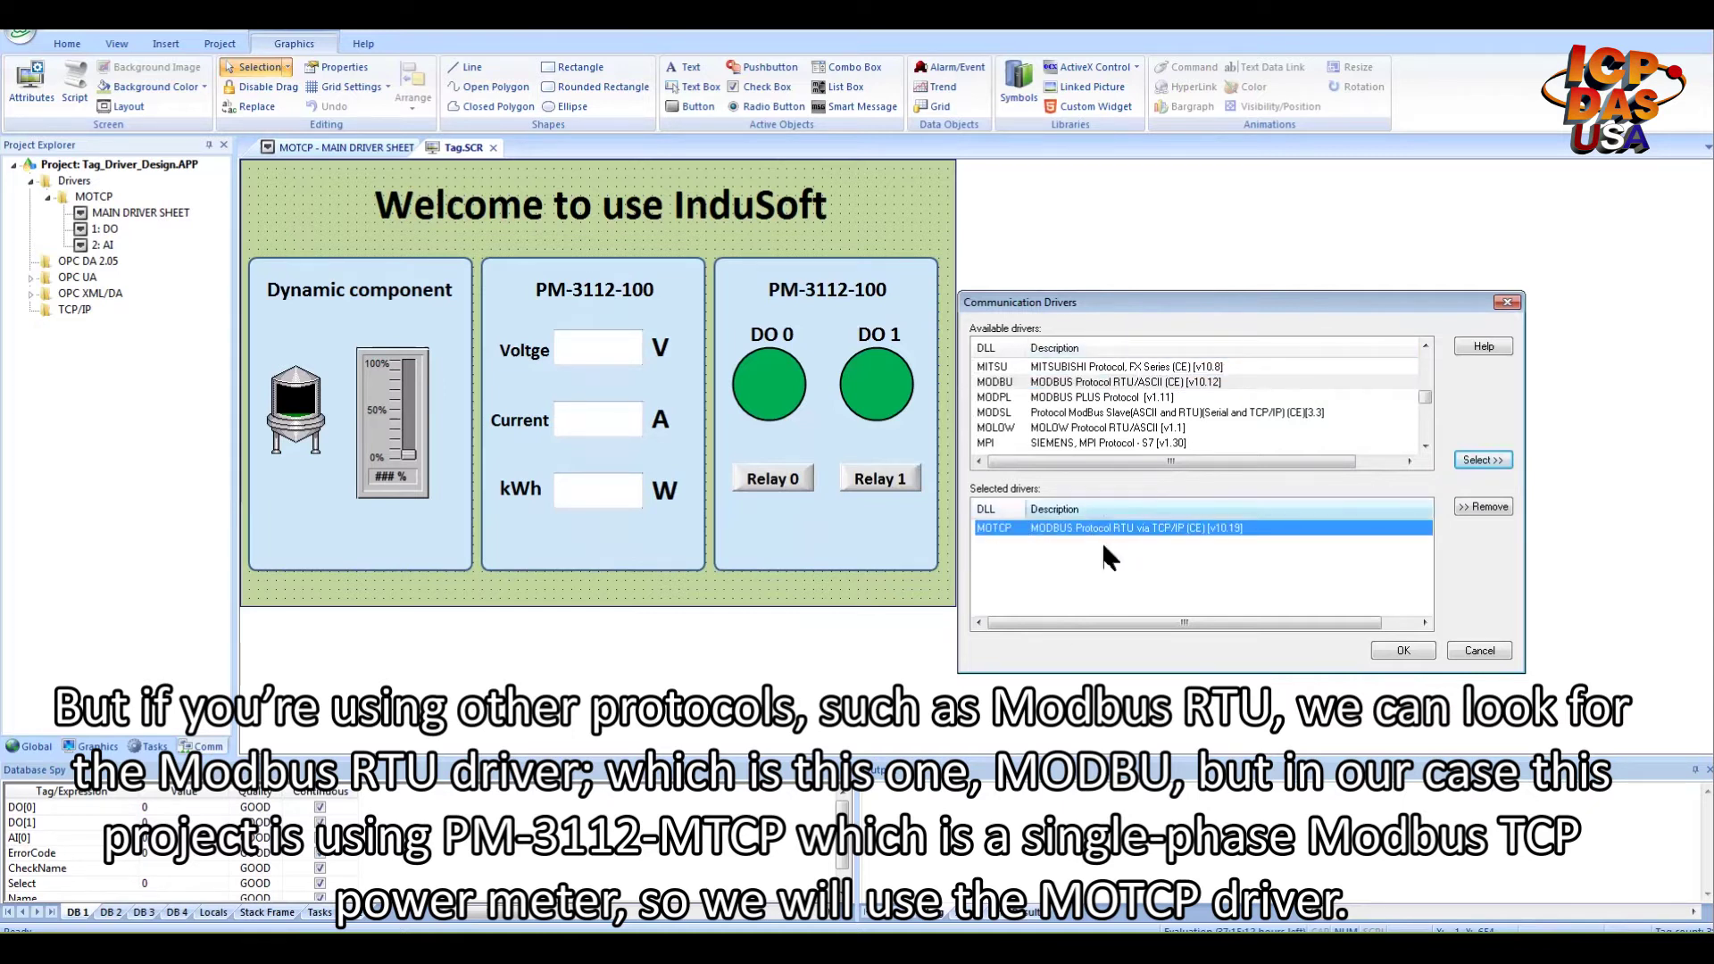
Dismiss the drivers dialog, open the MOTCP main driver sheet and focus DO_0's Station cell
{"action": "left_click", "coordinate": [1473, 654]}
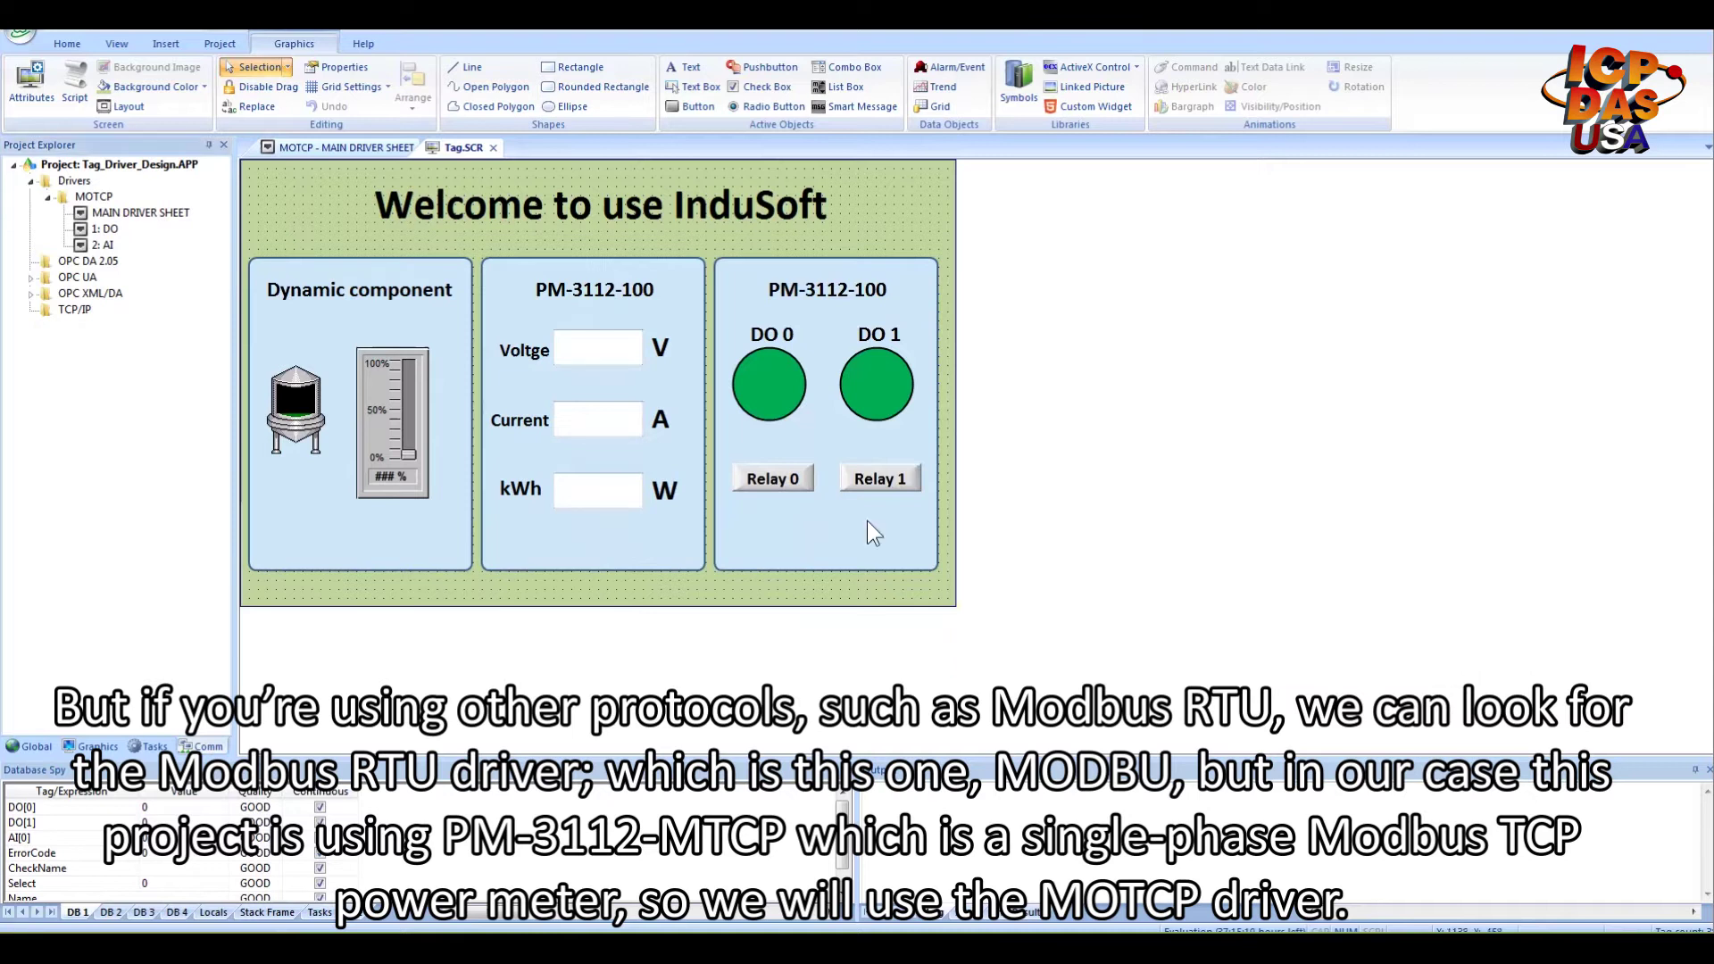
{"action": "left_click", "coordinate": [85, 199]}
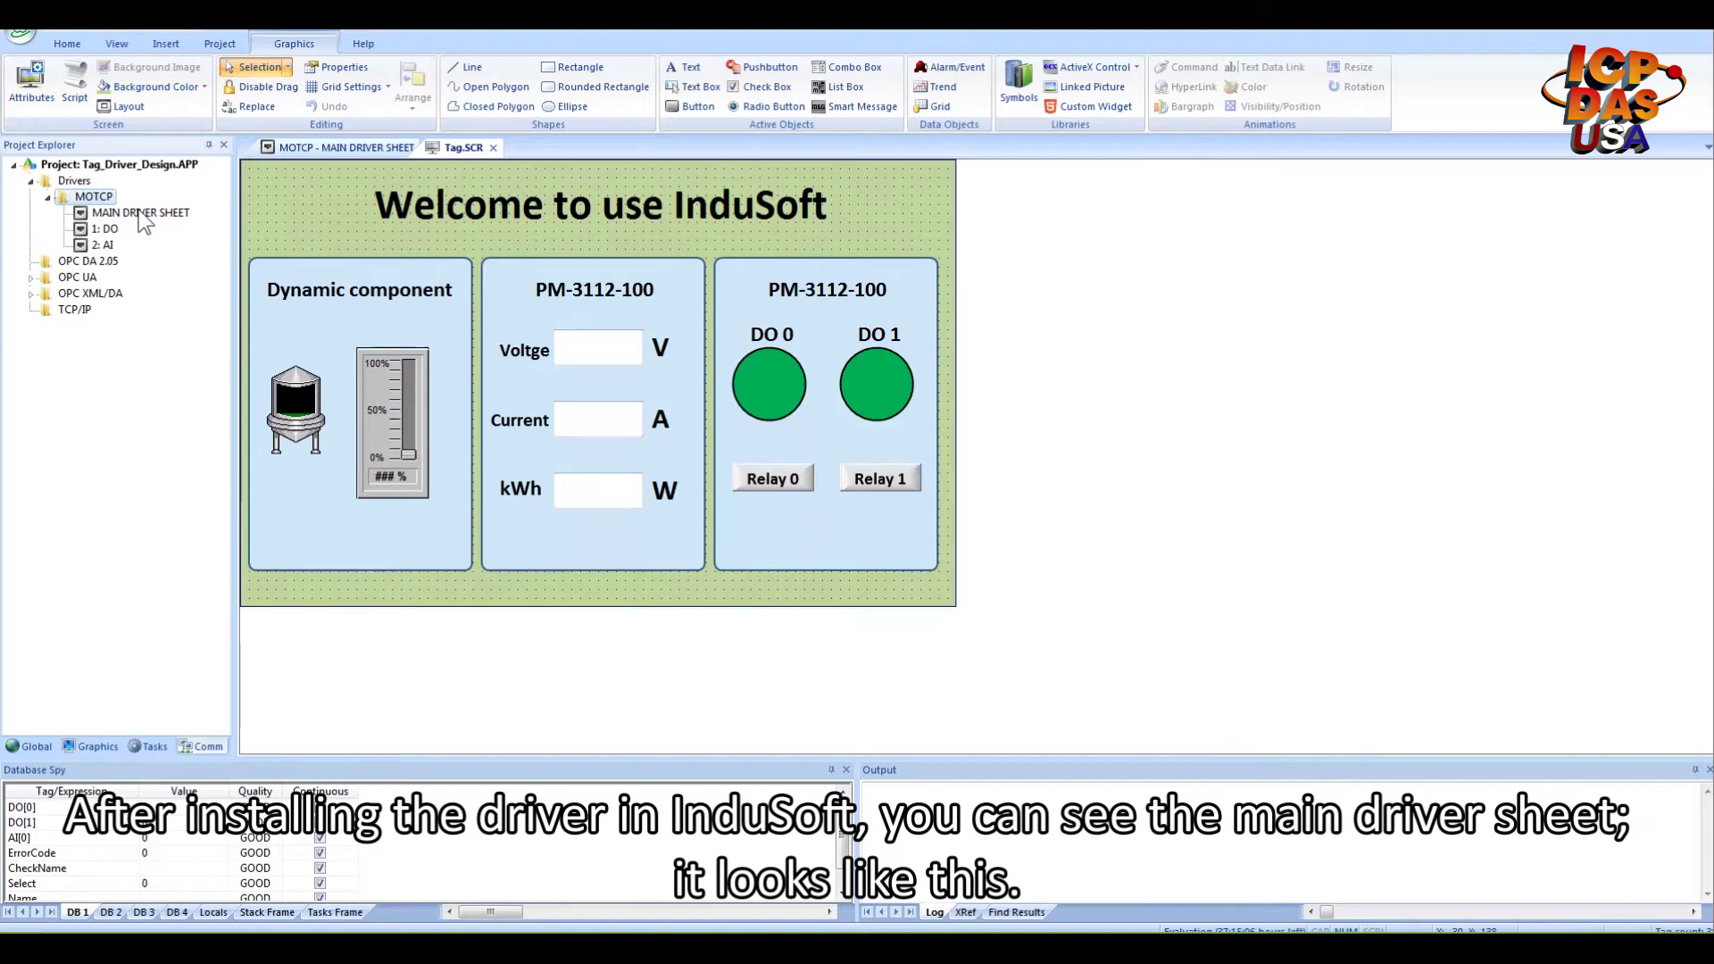
{"action": "double_click", "coordinate": [169, 214]}
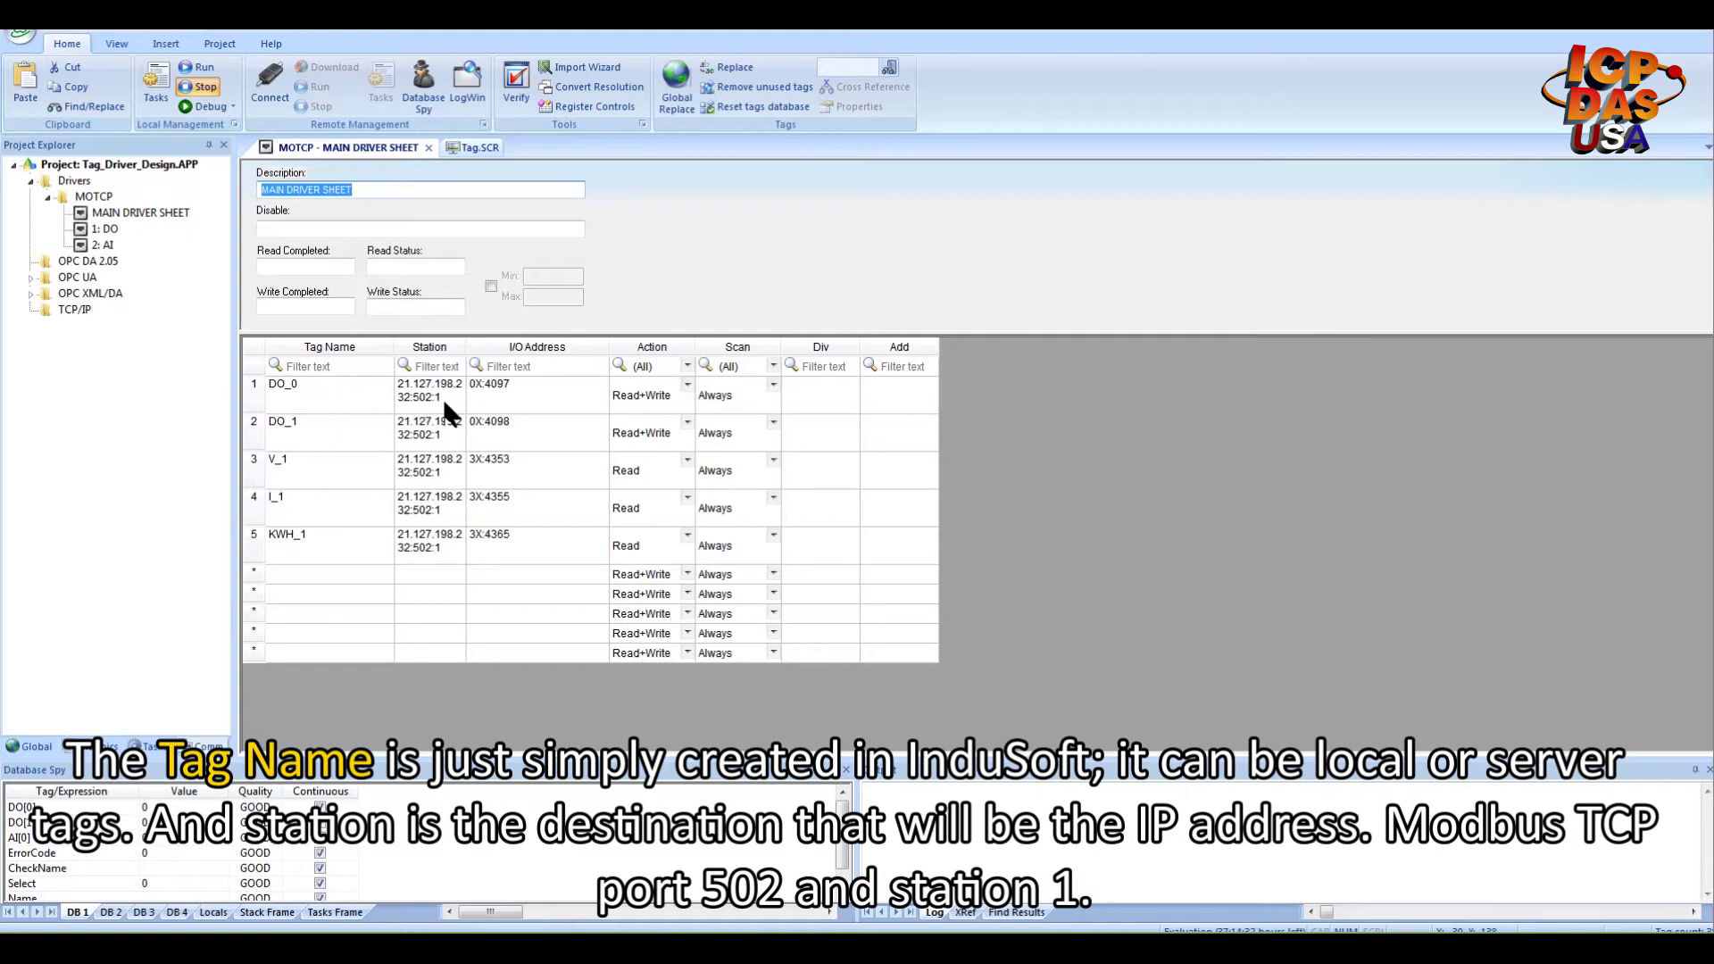
{"action": "left_click", "coordinate": [442, 396]}
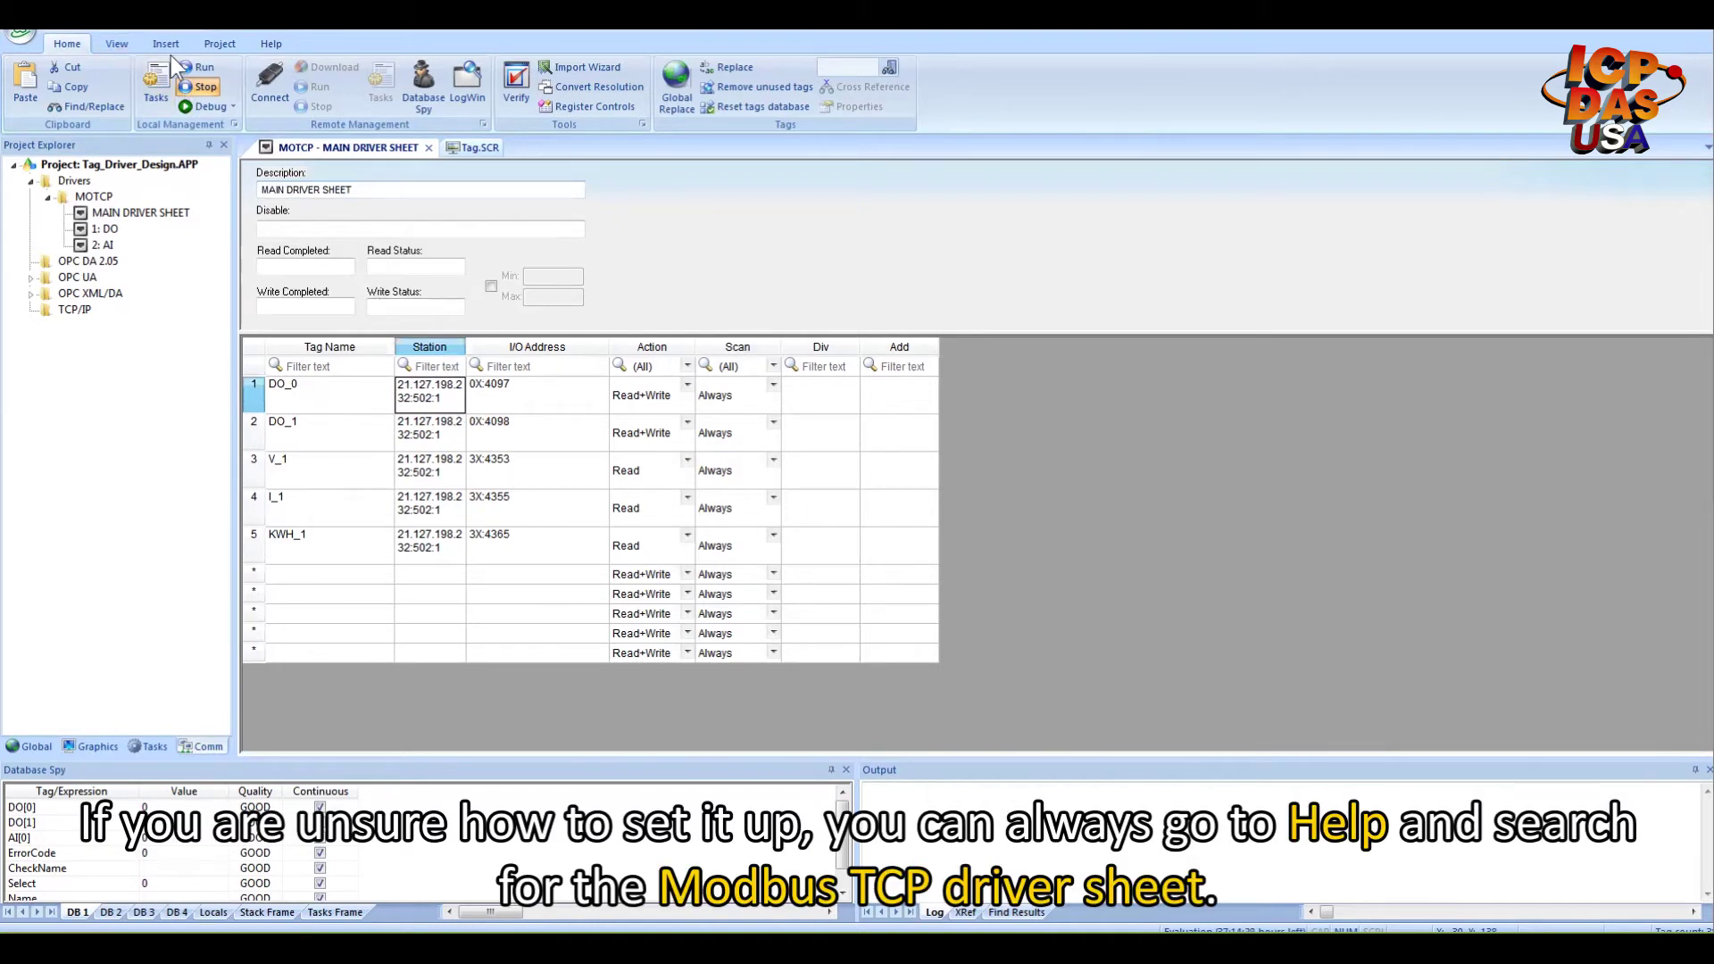
{"action": "left_click", "coordinate": [271, 44]}
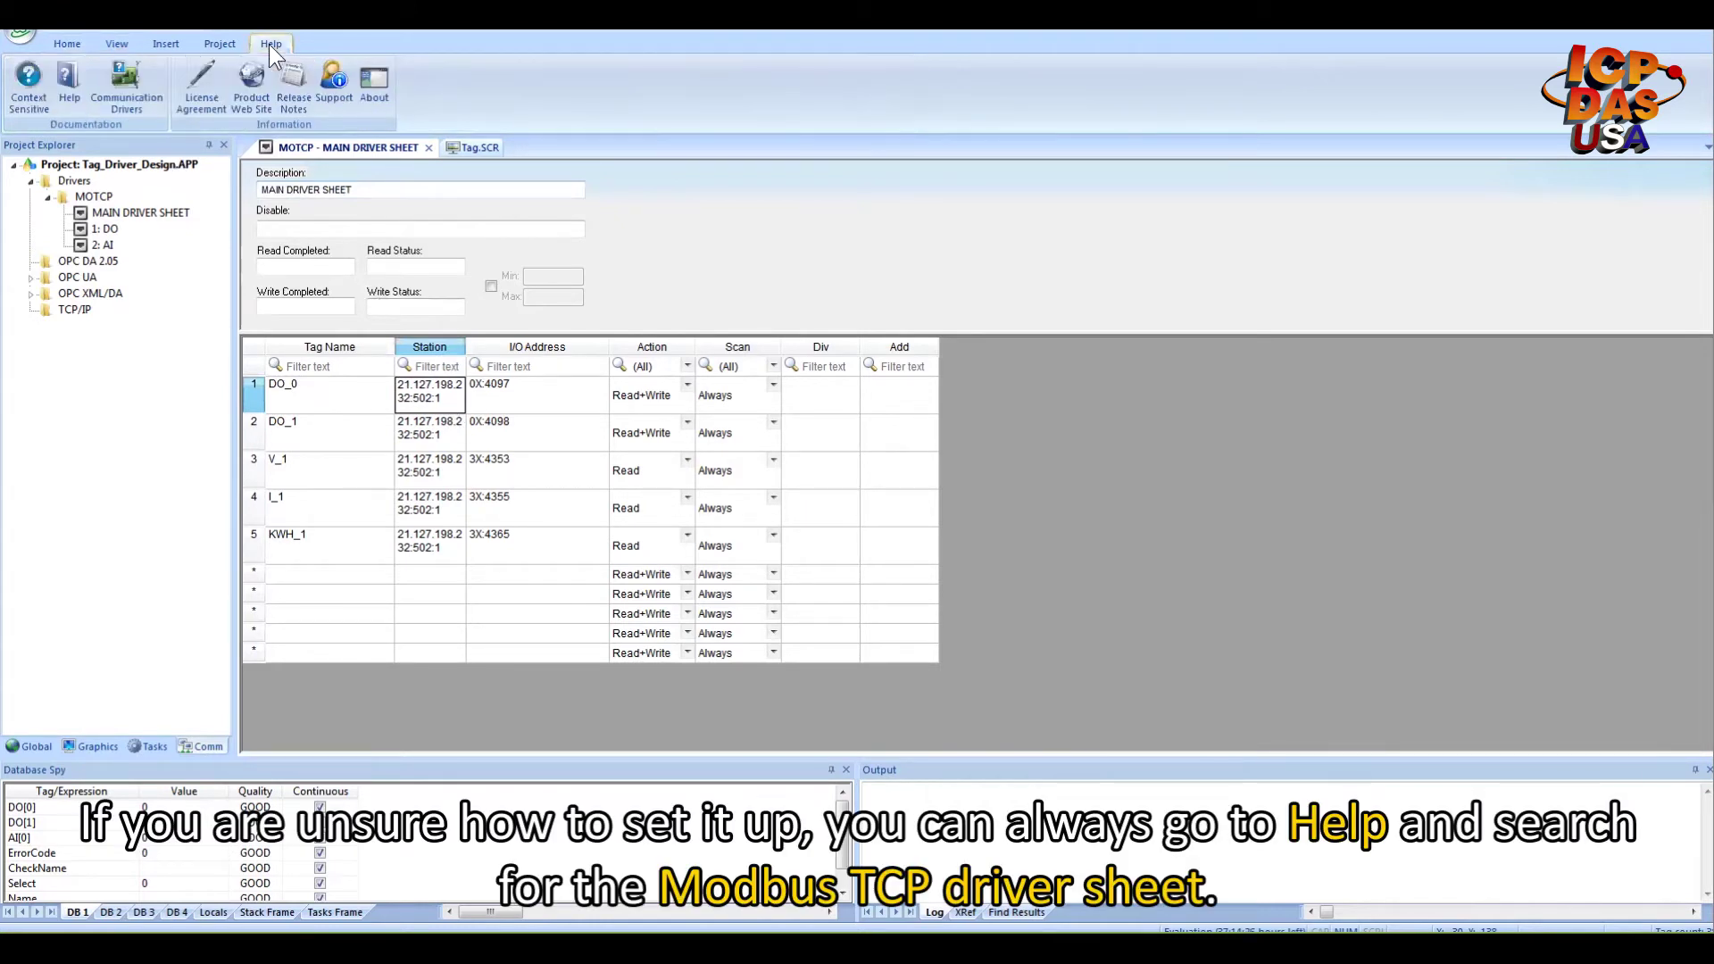
{"action": "left_click", "coordinate": [73, 74]}
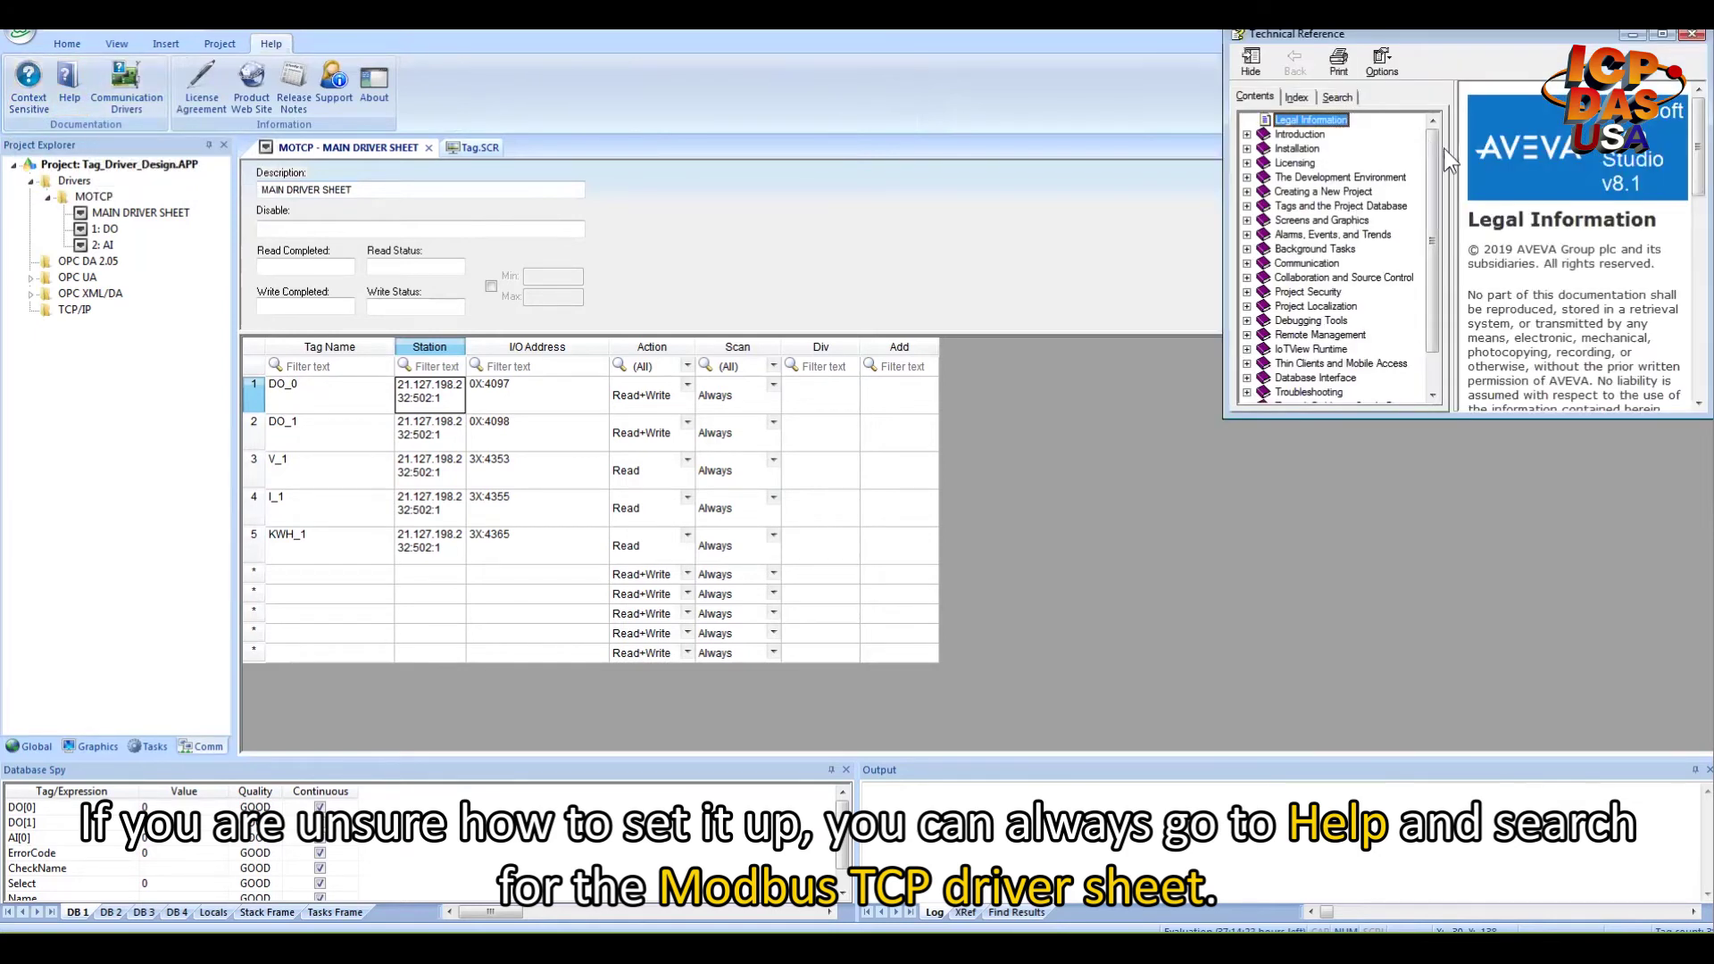
{"action": "scroll", "coordinate": [1432, 139], "scroll_direction": "down", "scroll_amount": 2}
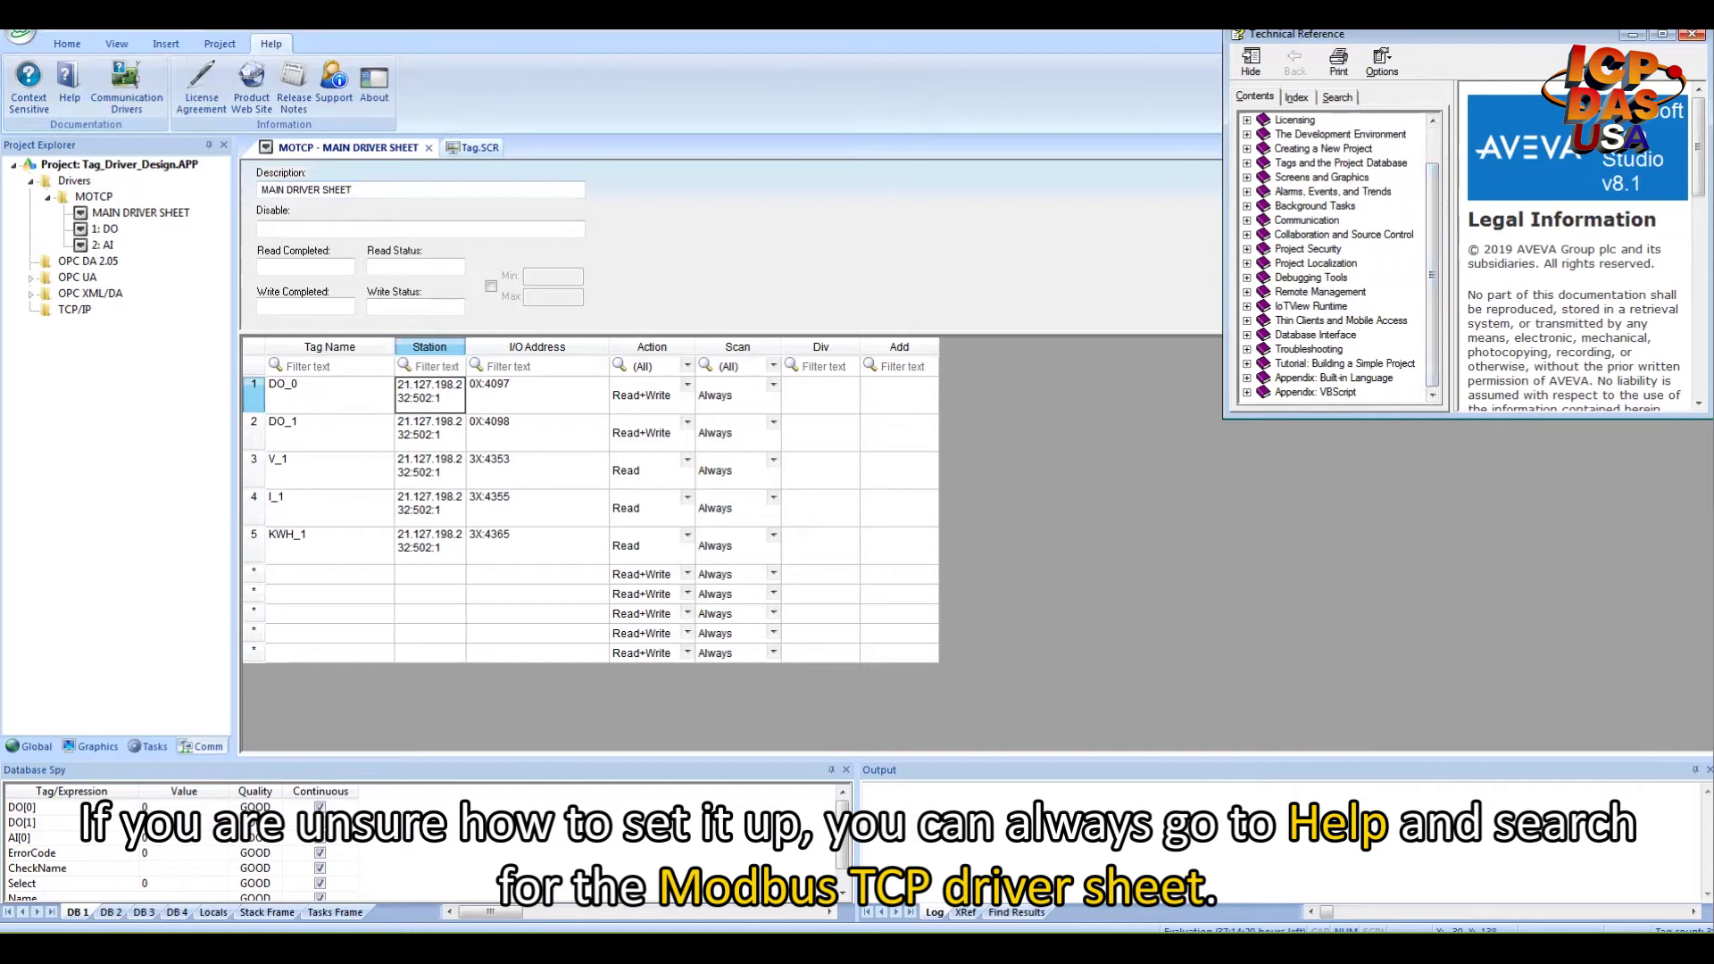
{"action": "left_click", "coordinate": [1691, 33]}
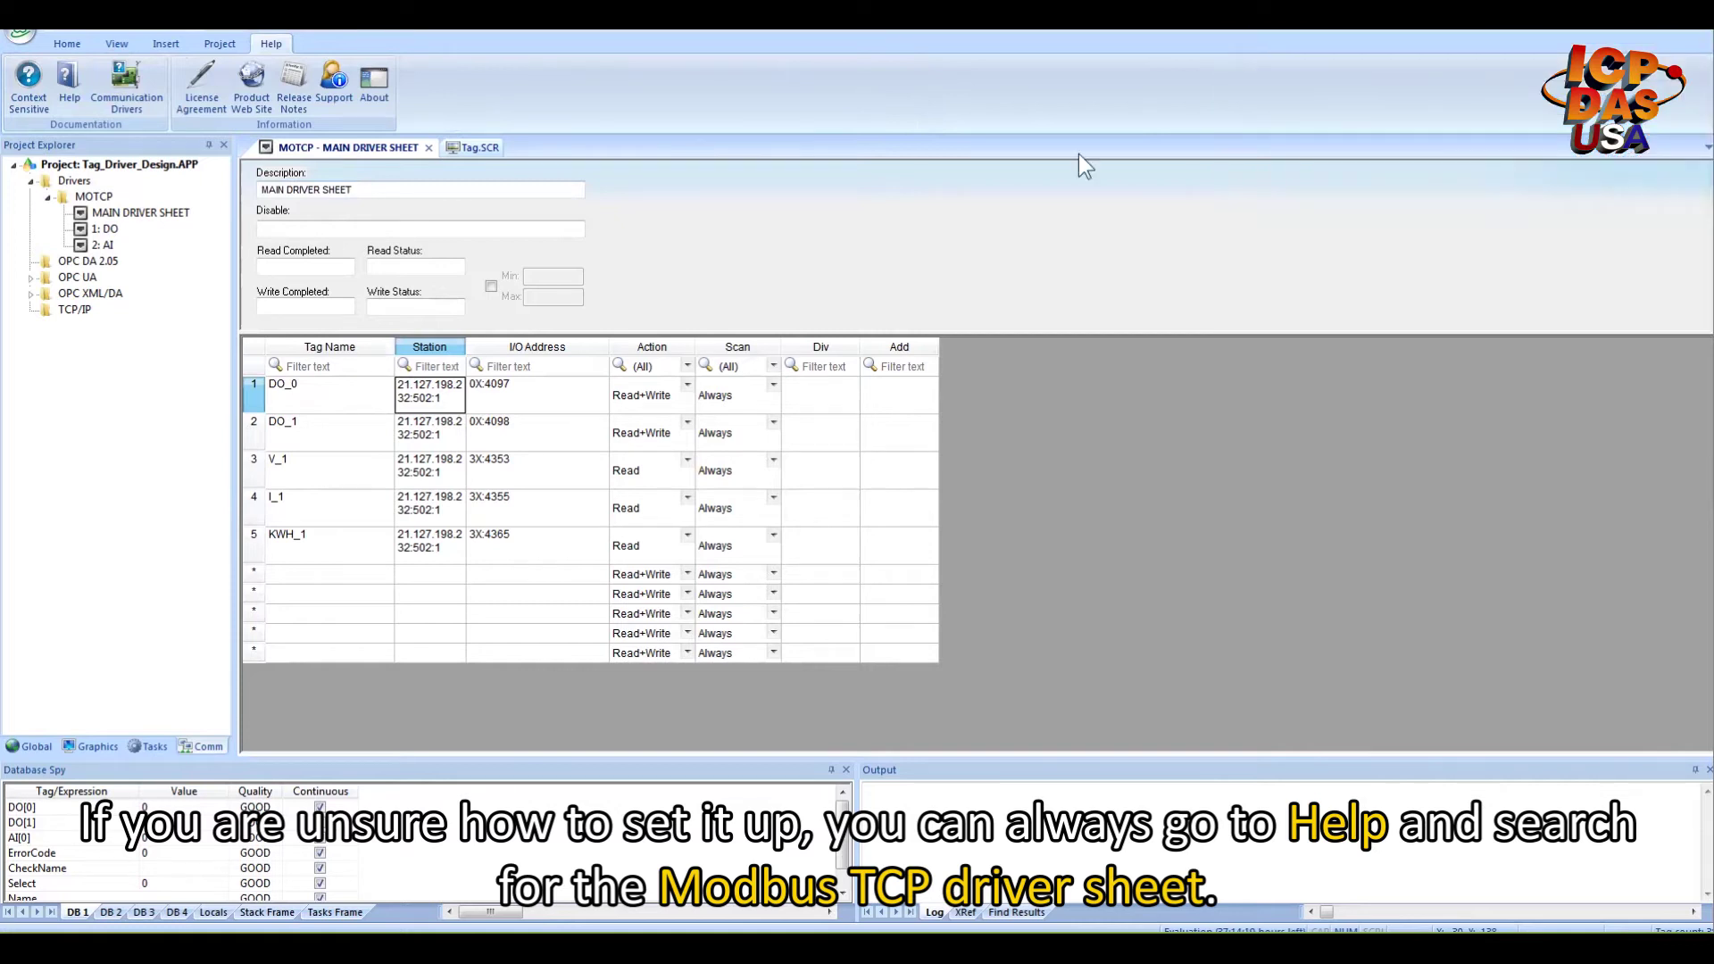
{"action": "left_click", "coordinate": [31, 99]}
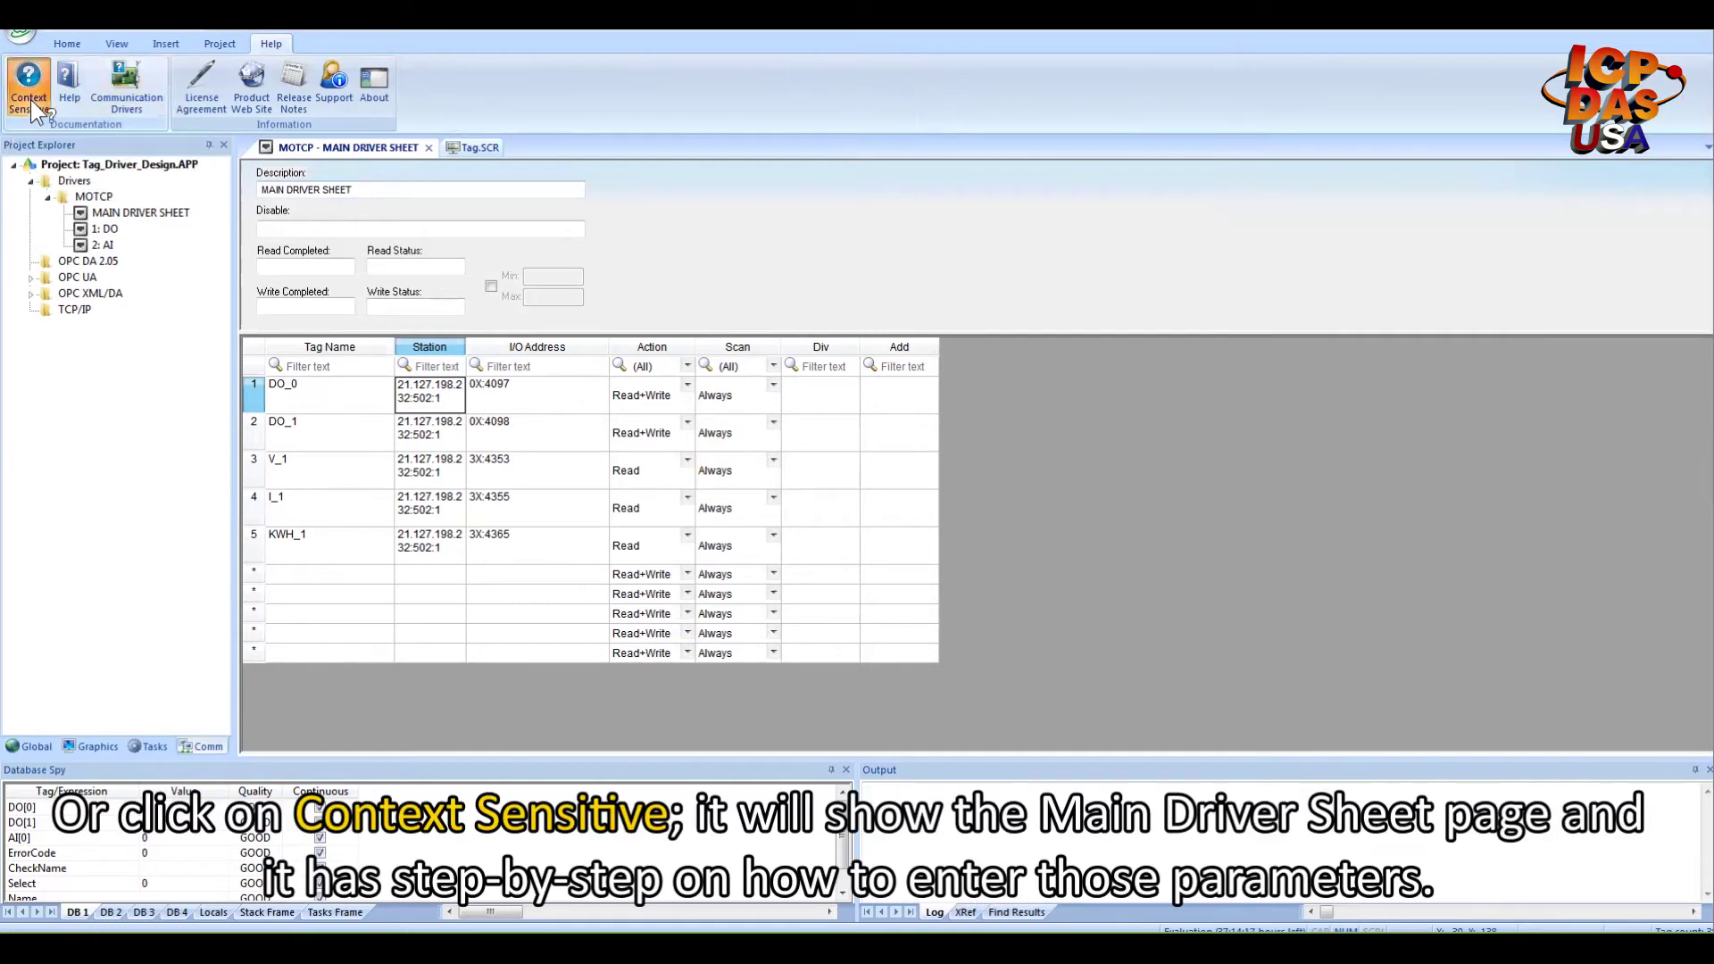
{"action": "left_click", "coordinate": [445, 386]}
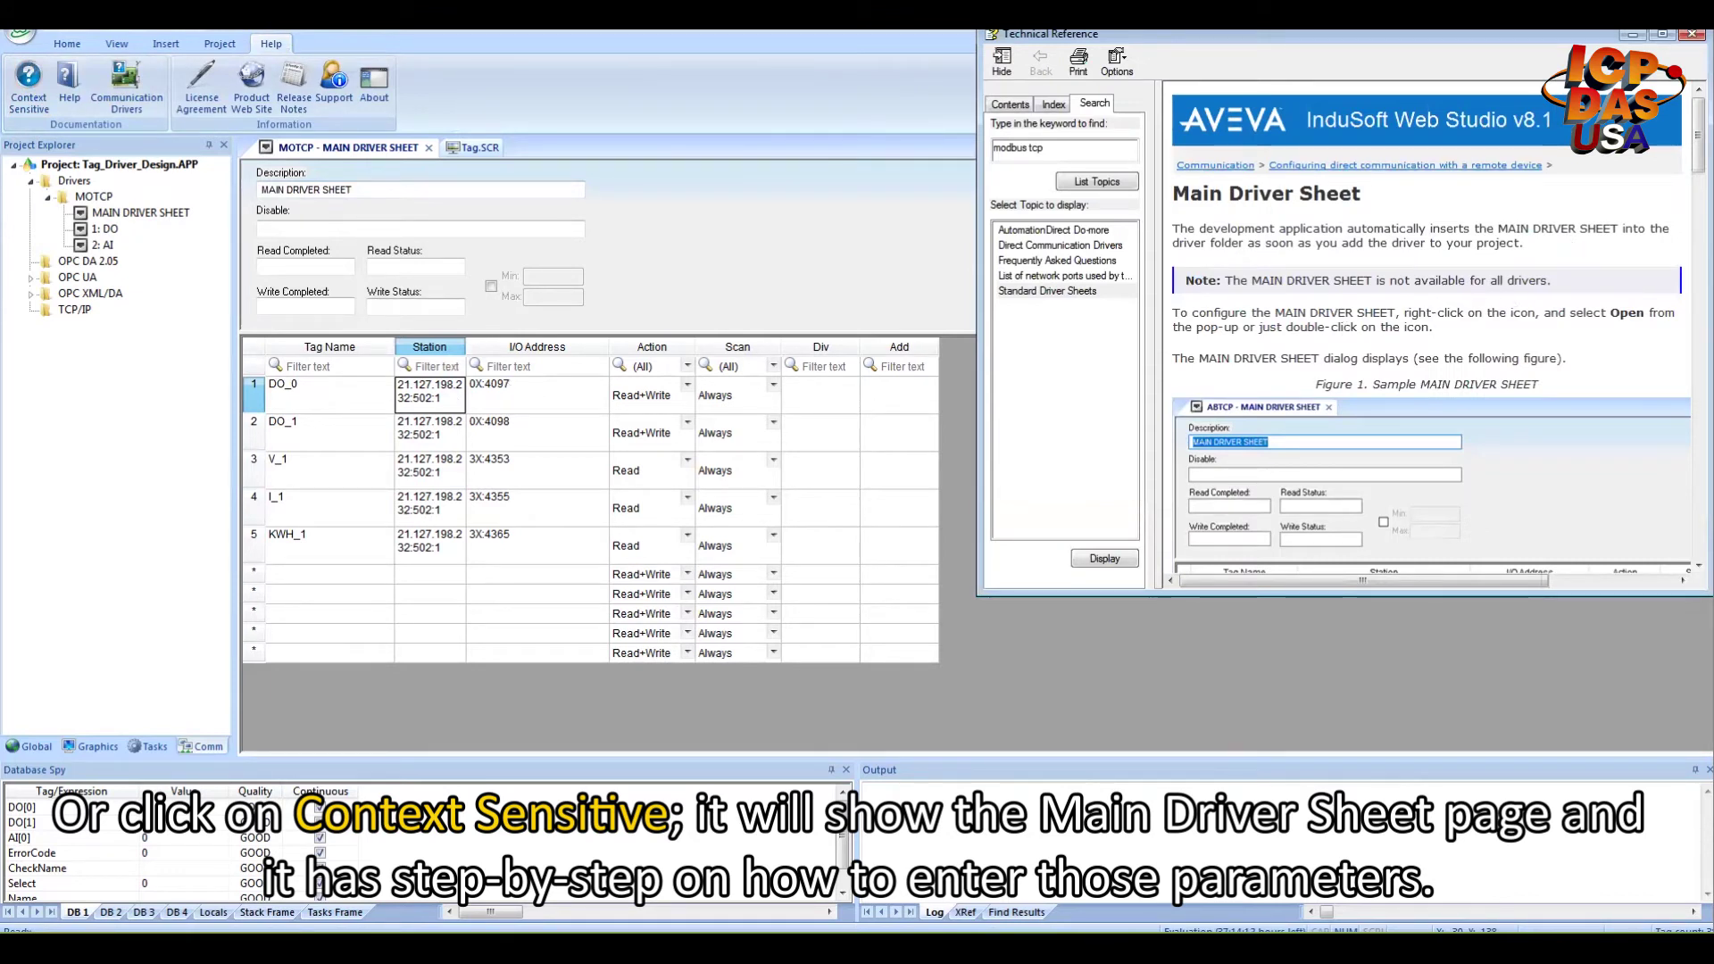
{"action": "scroll", "coordinate": [1428, 339], "scroll_direction": "down", "scroll_amount": 15}
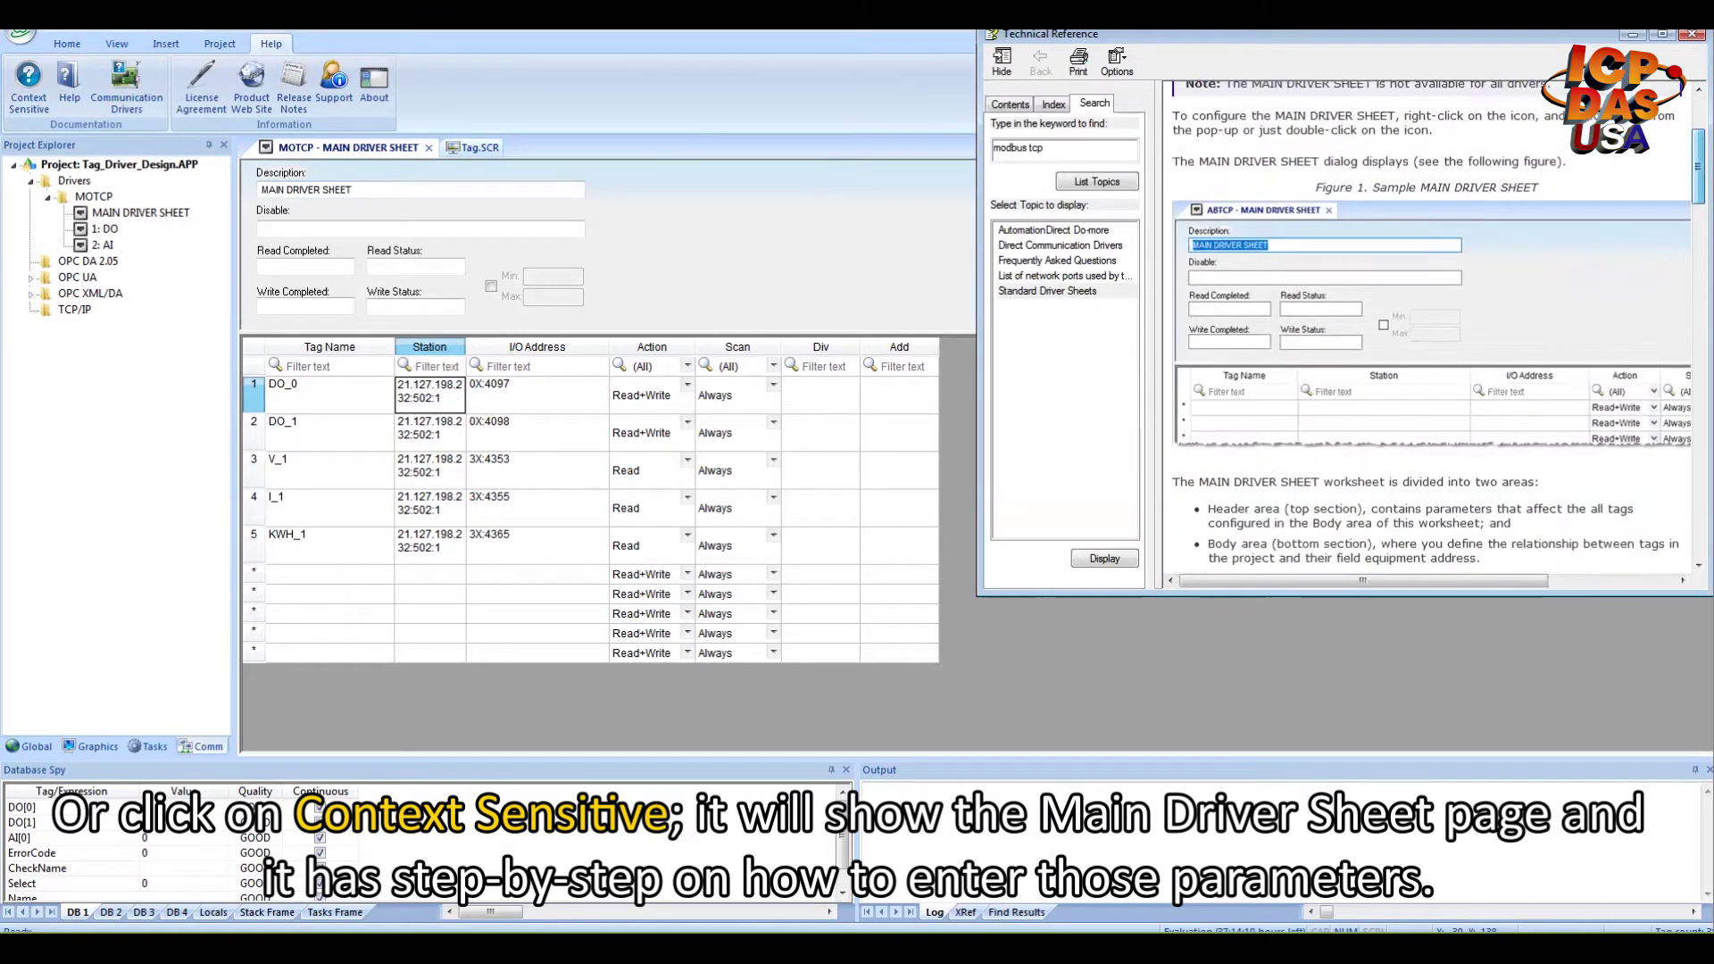
{"action": "scroll", "coordinate": [1428, 331], "scroll_direction": "down", "scroll_amount": 15}
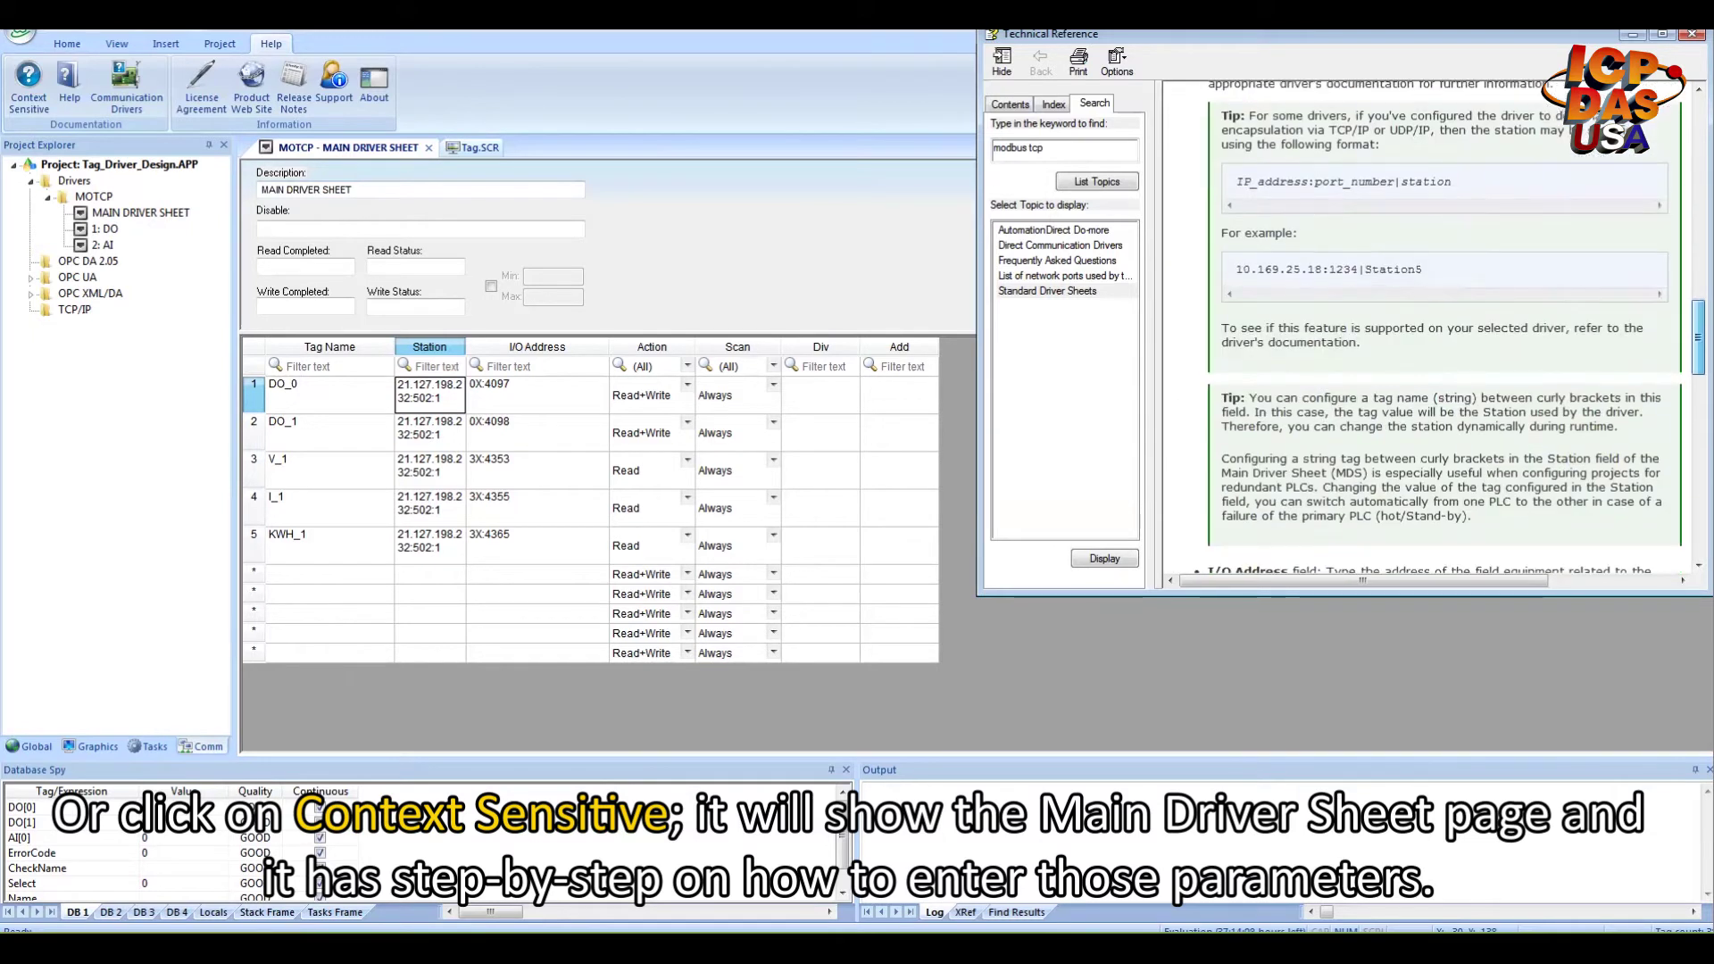
{"action": "scroll", "coordinate": [1428, 330], "scroll_direction": "down", "scroll_amount": 1}
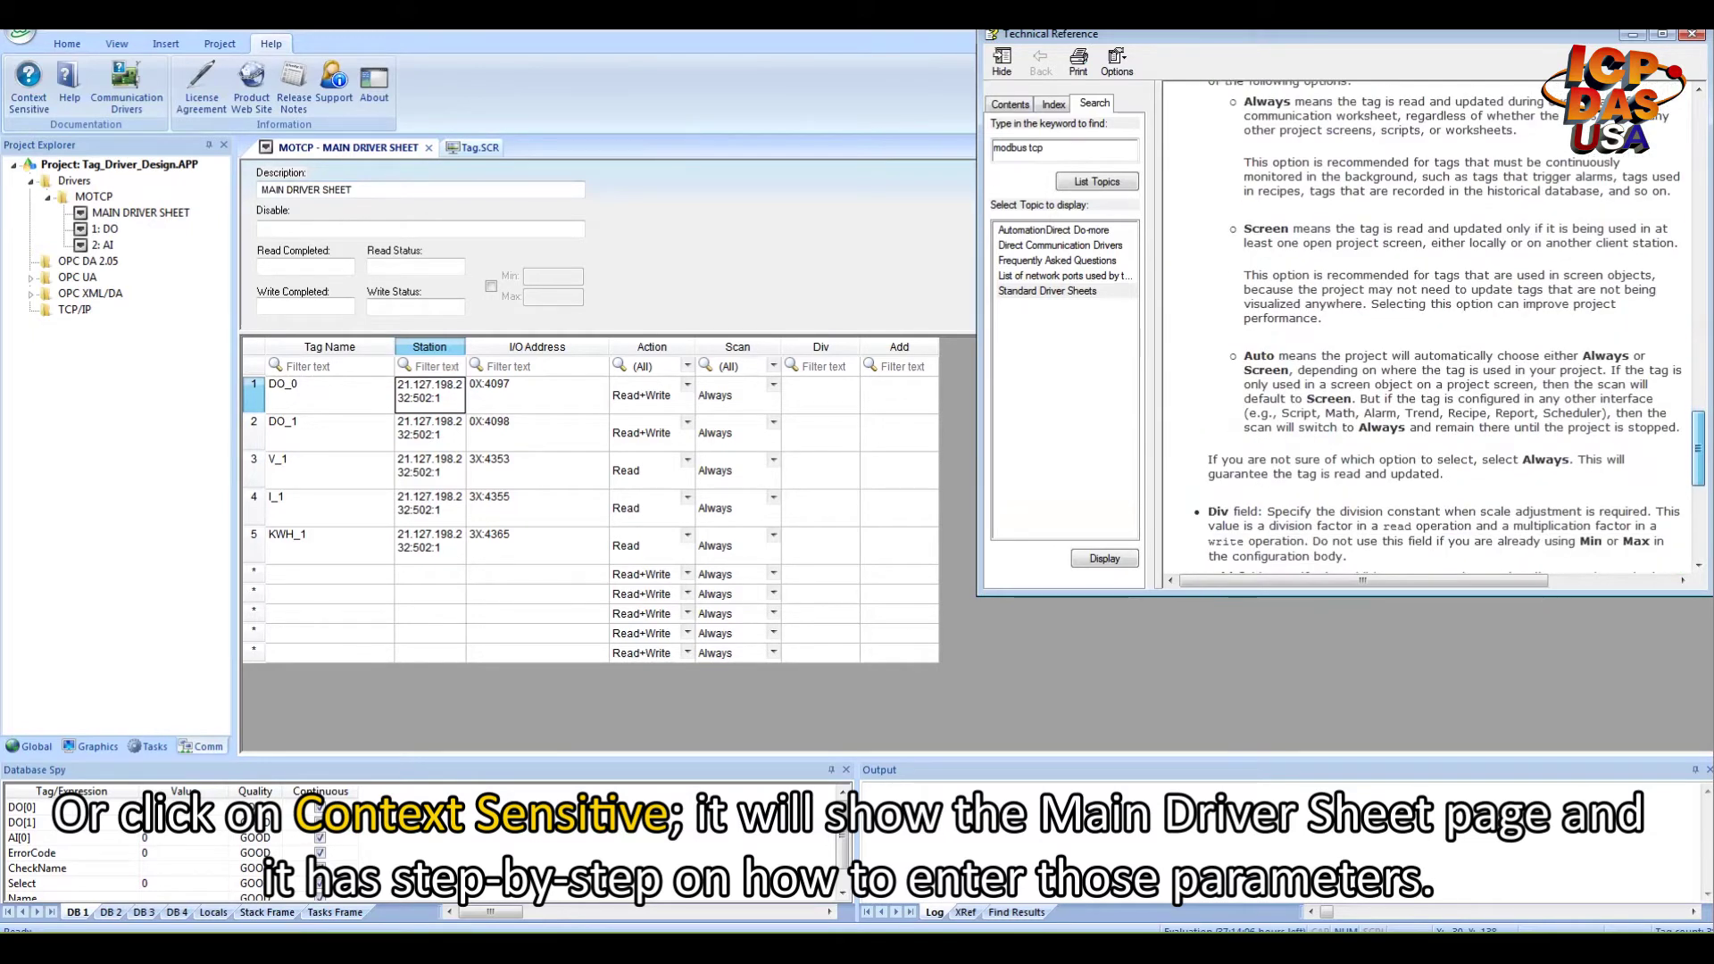
{"action": "scroll", "coordinate": [1428, 330], "scroll_direction": "down", "scroll_amount": 10}
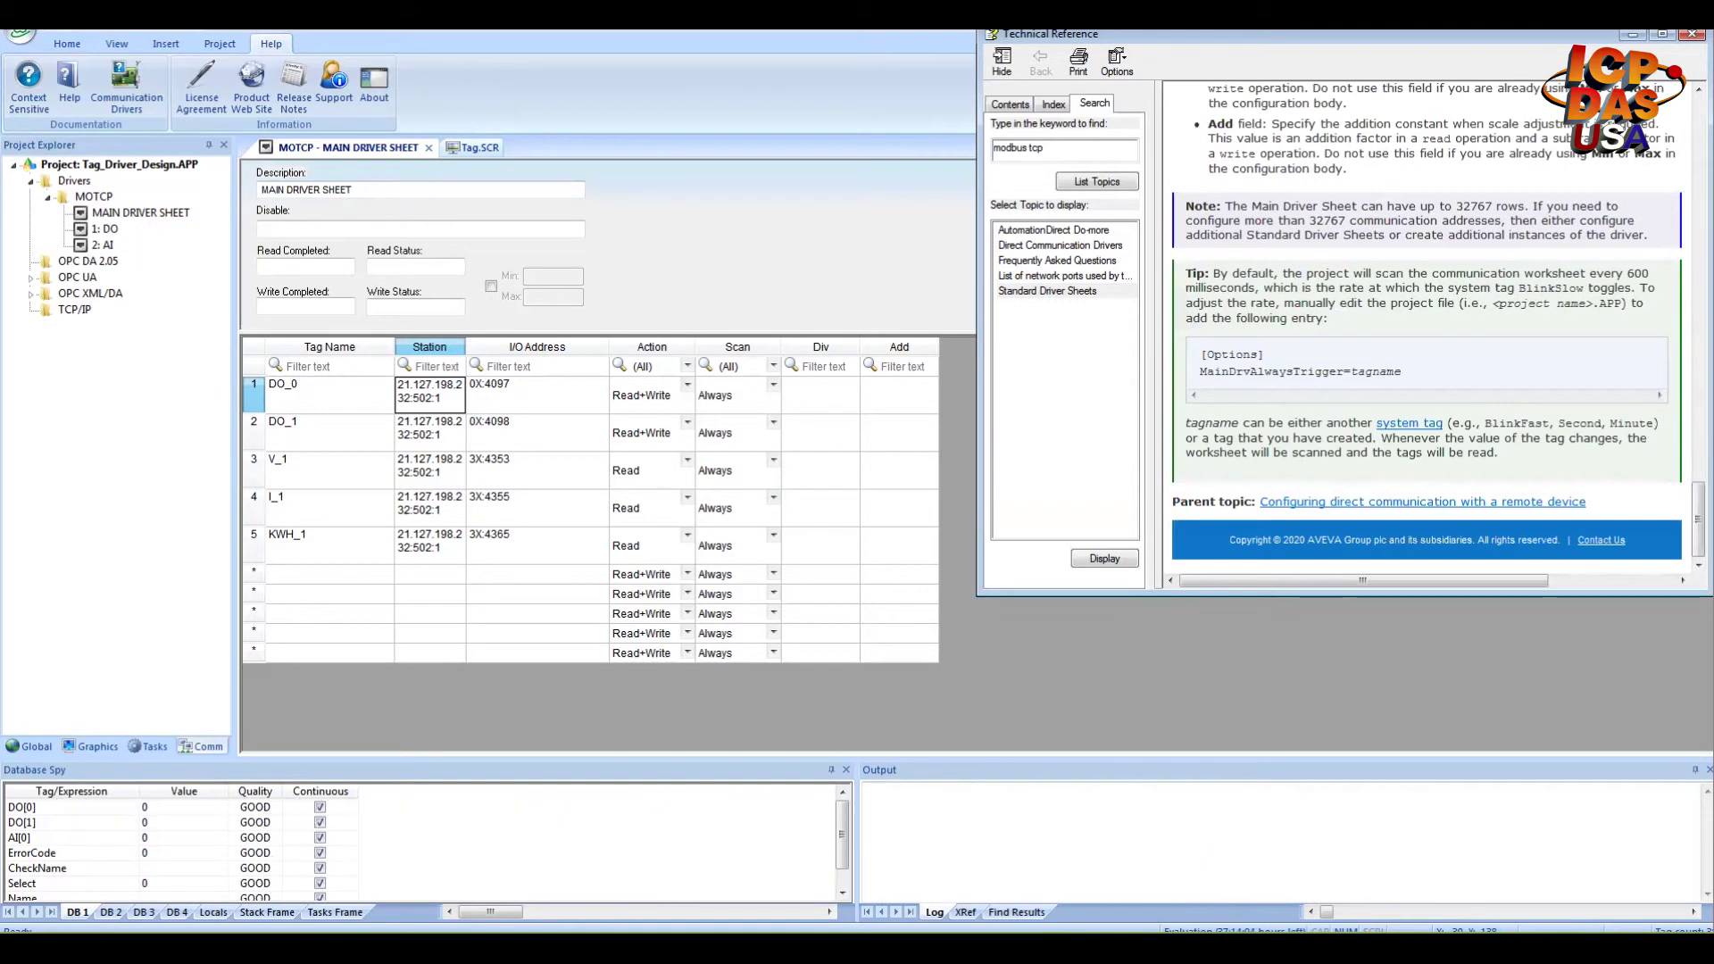
{"action": "left_click", "coordinate": [1691, 34]}
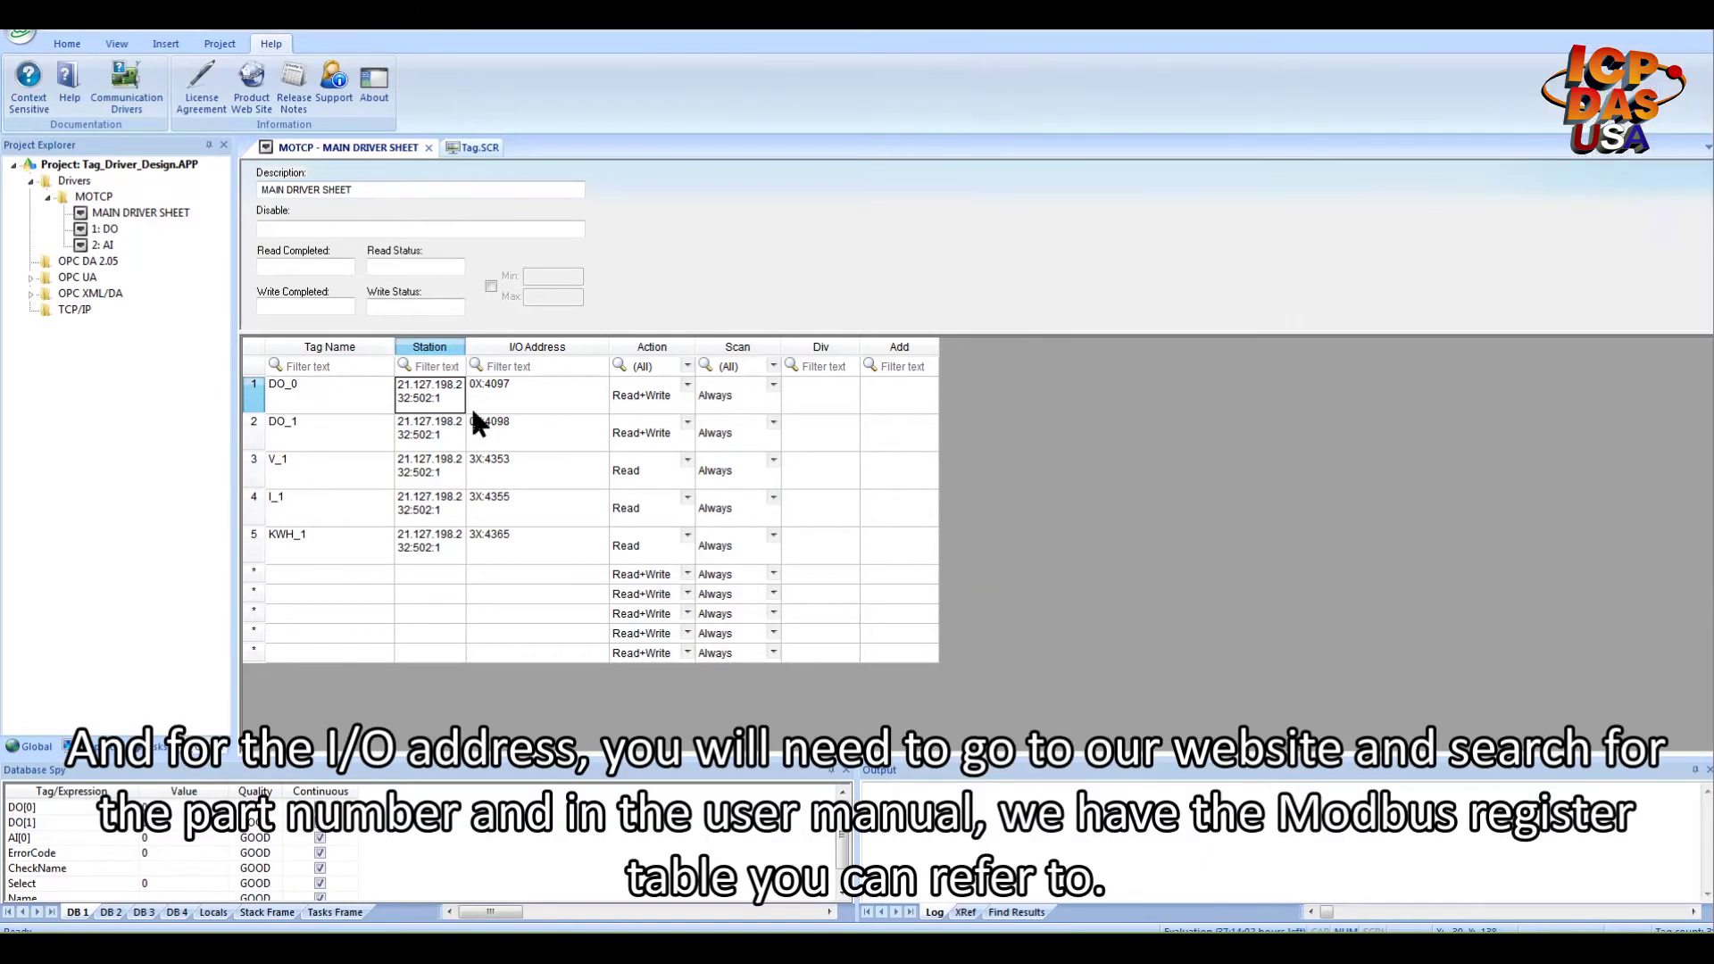
{"action": "left_click", "coordinate": [484, 406]}
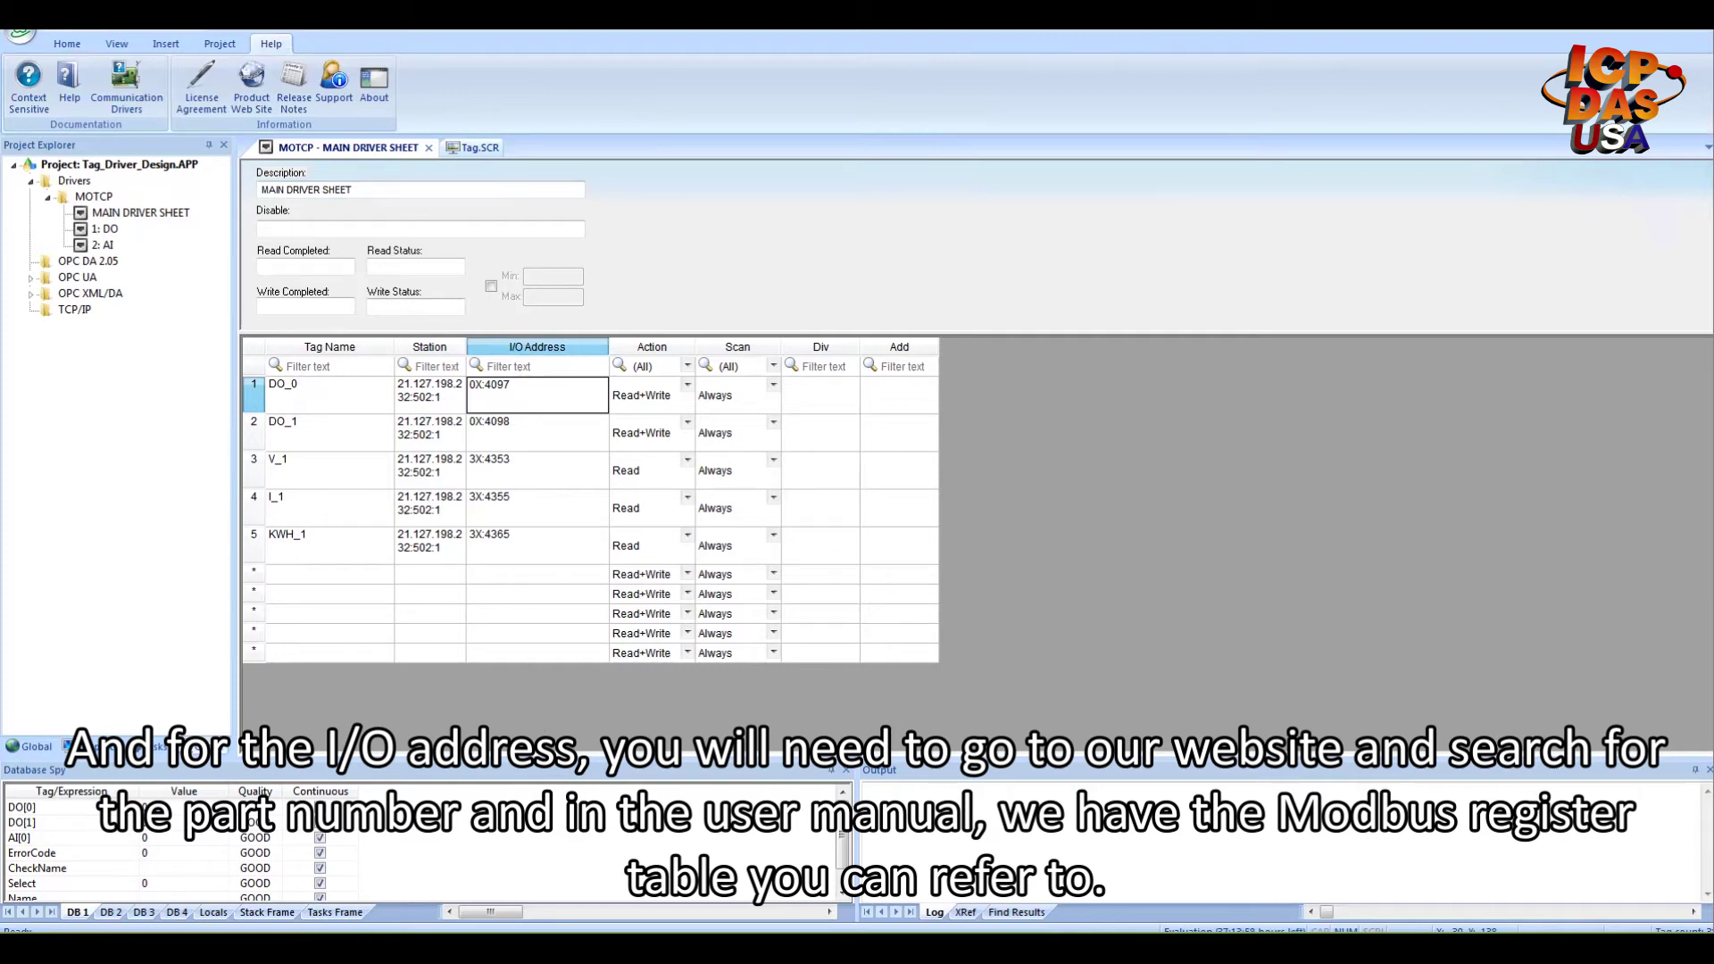
Check DO 0 and DO 1 in the PM-311x manual's page 26 register table, then return to InduSoft
{"action": "key", "text": "alt+Tab"}
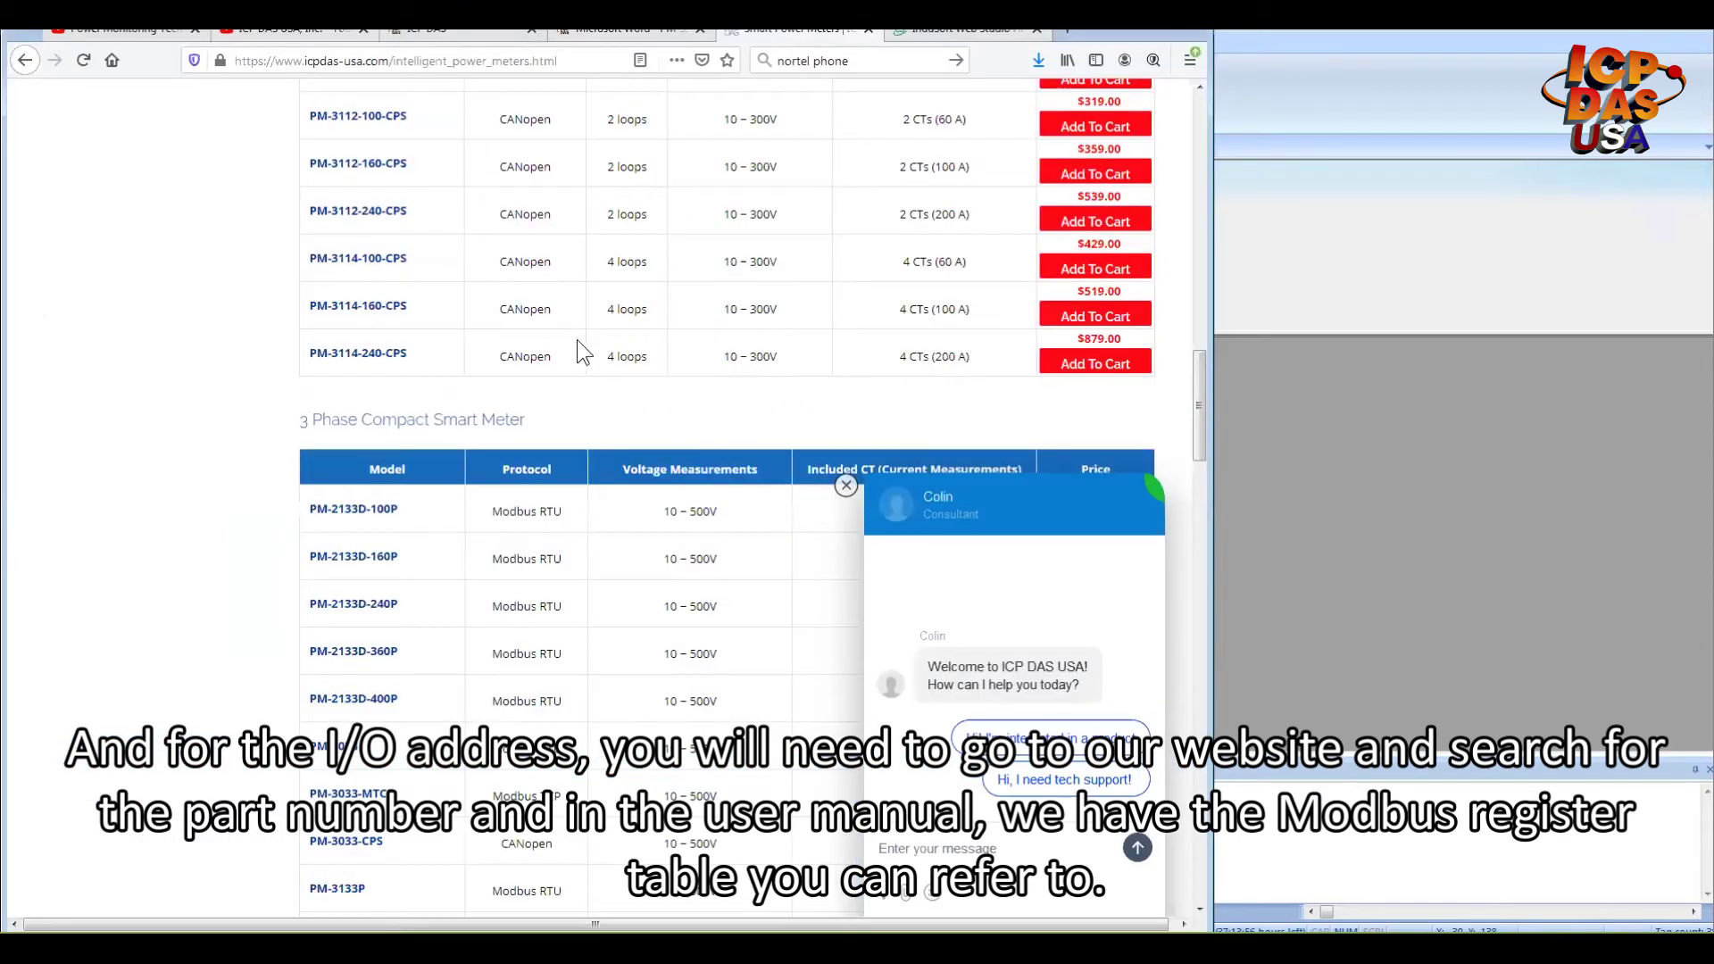
{"action": "left_click", "coordinate": [664, 40]}
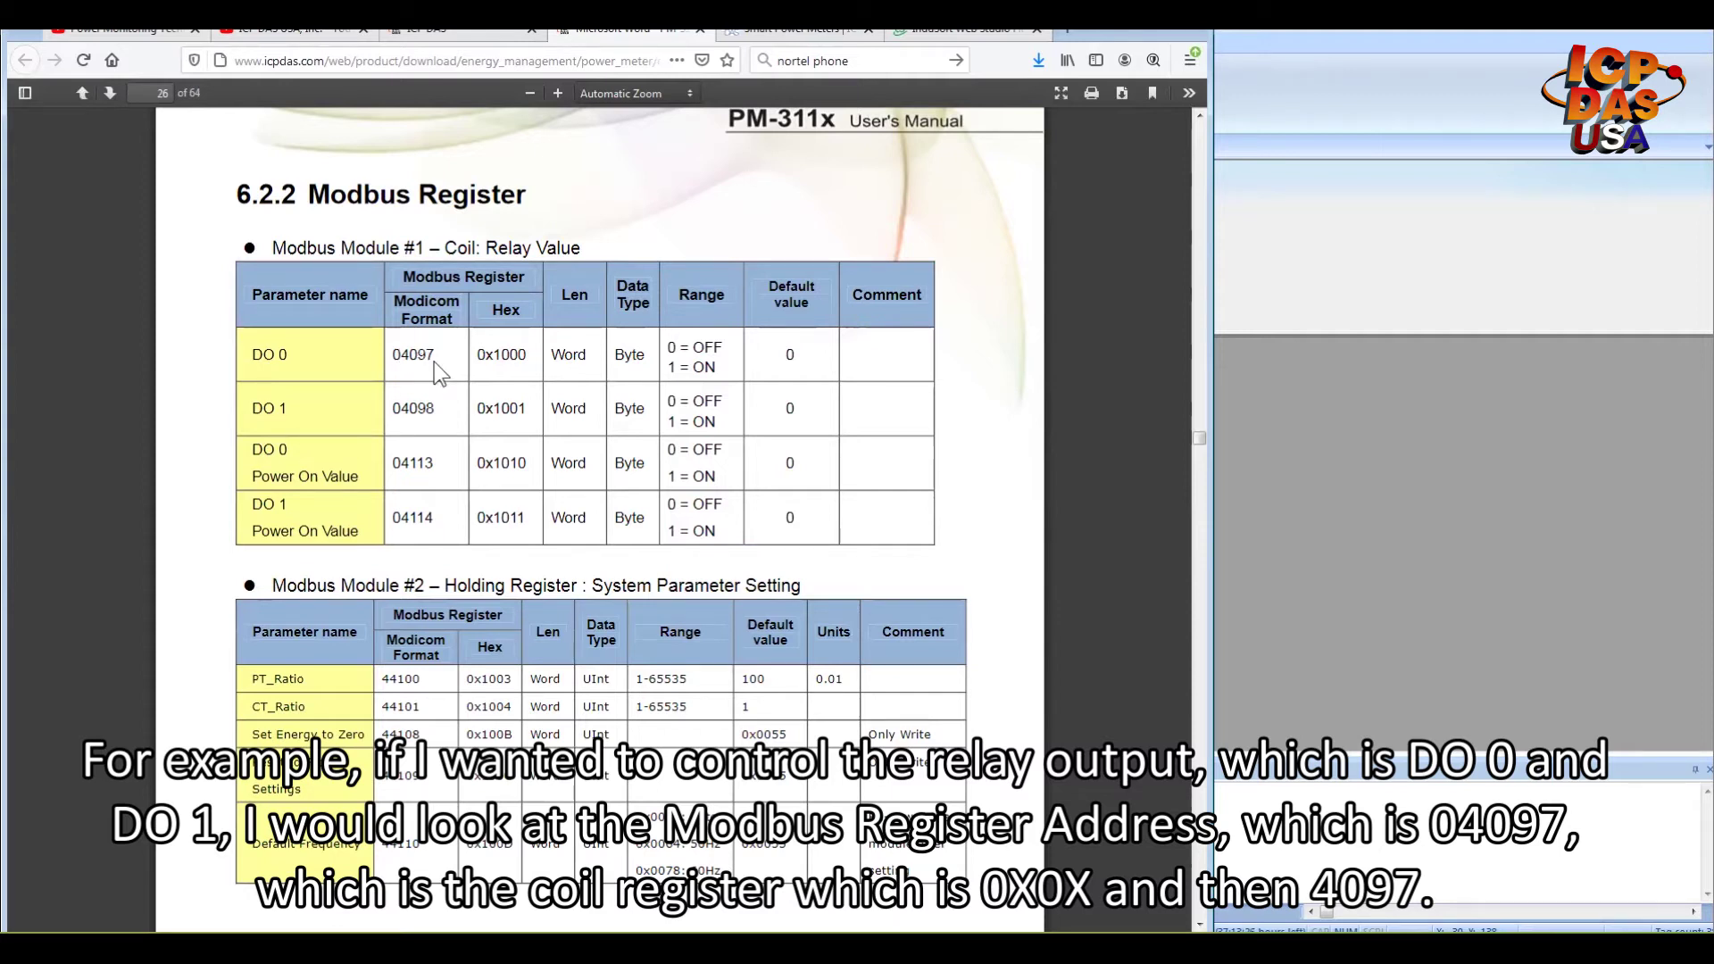
{"action": "left_click", "coordinate": [1329, 396]}
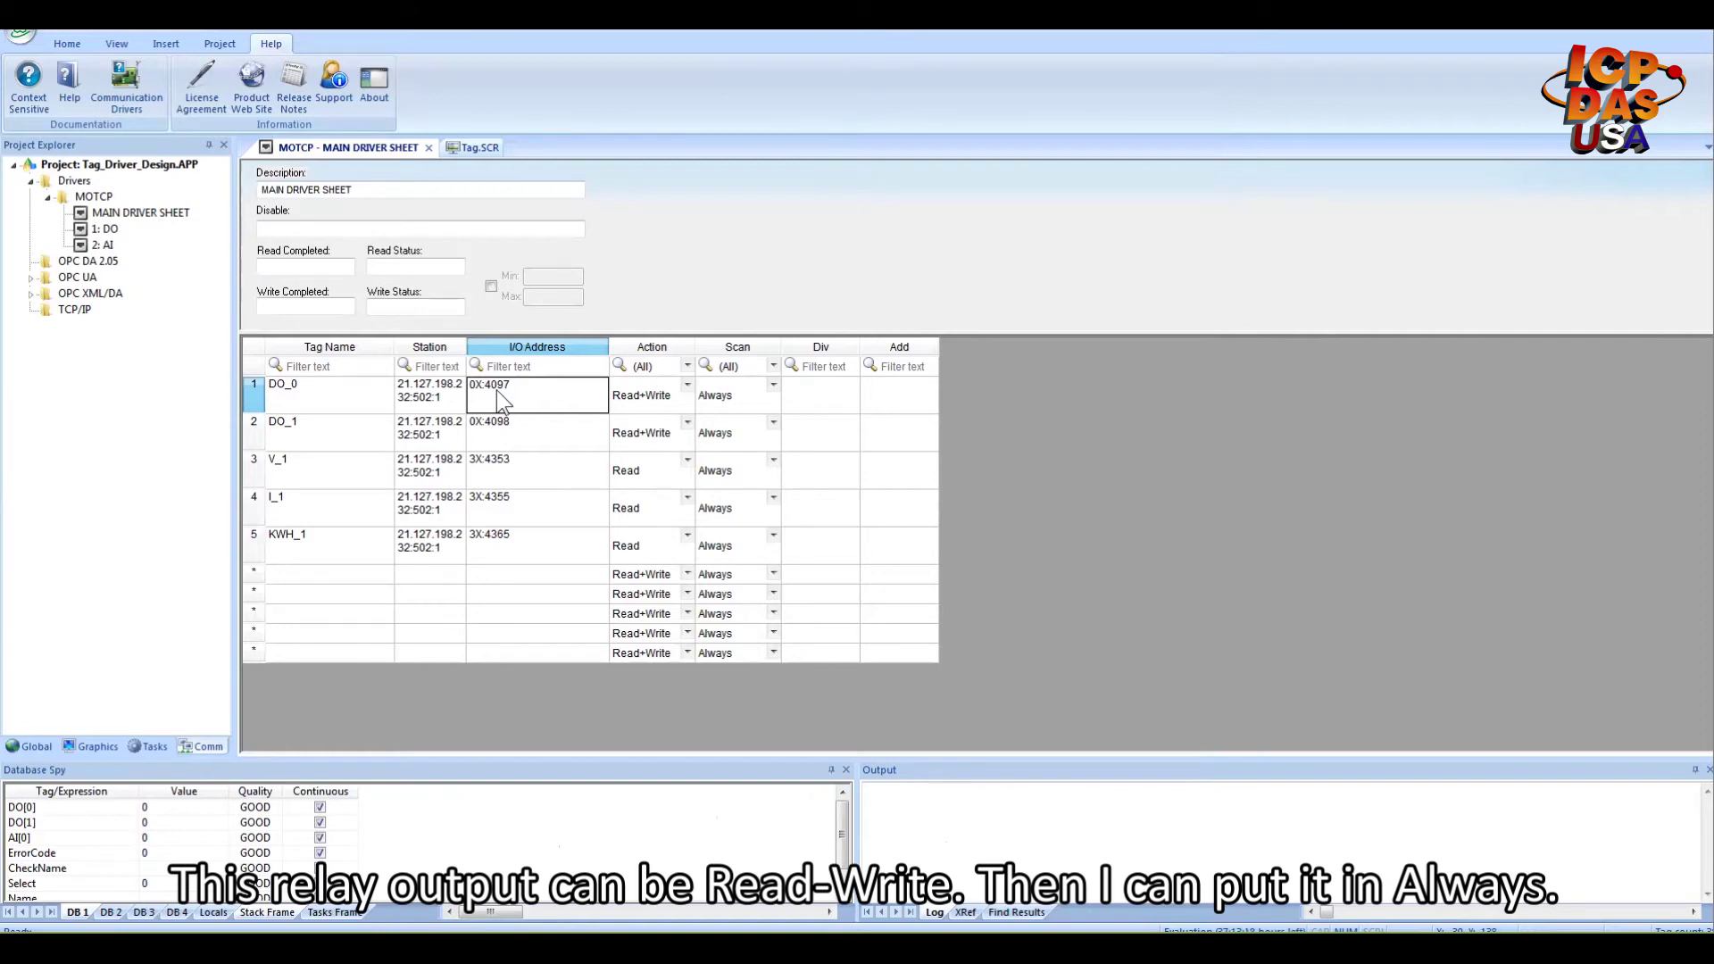
Keep DO_0 at Read+Write with Always scanning, then select V_1's I/O address 3X:4353
{"action": "left_click", "coordinate": [685, 397]}
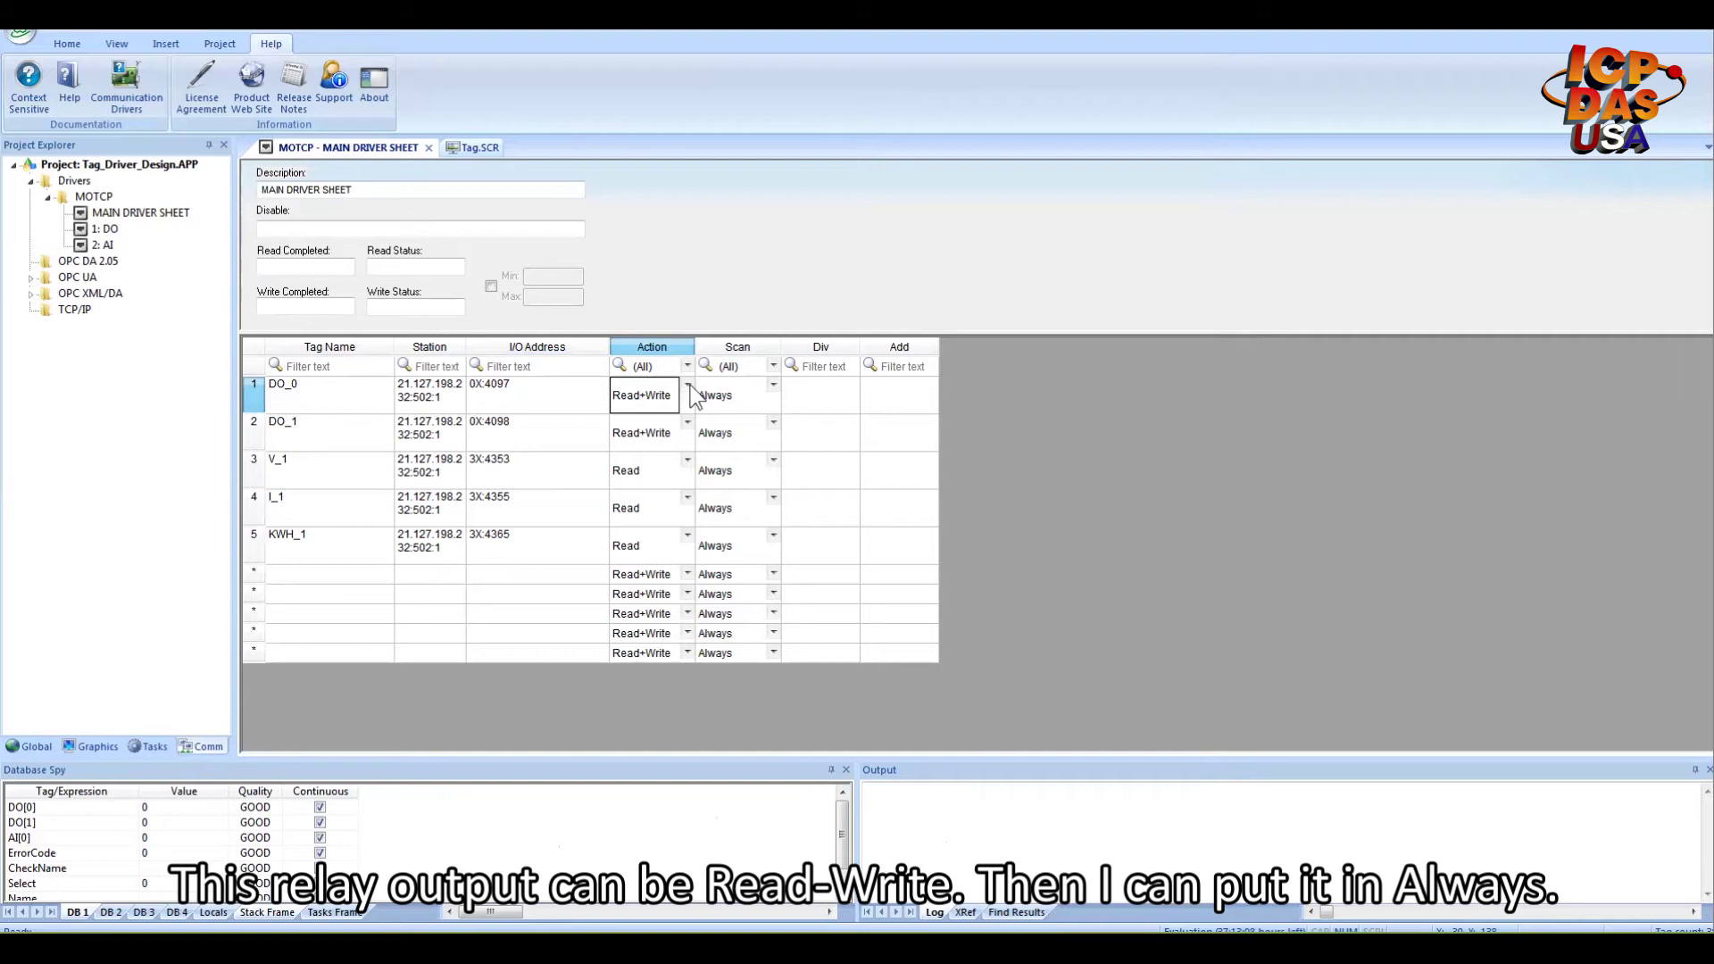
{"action": "left_click", "coordinate": [773, 386]}
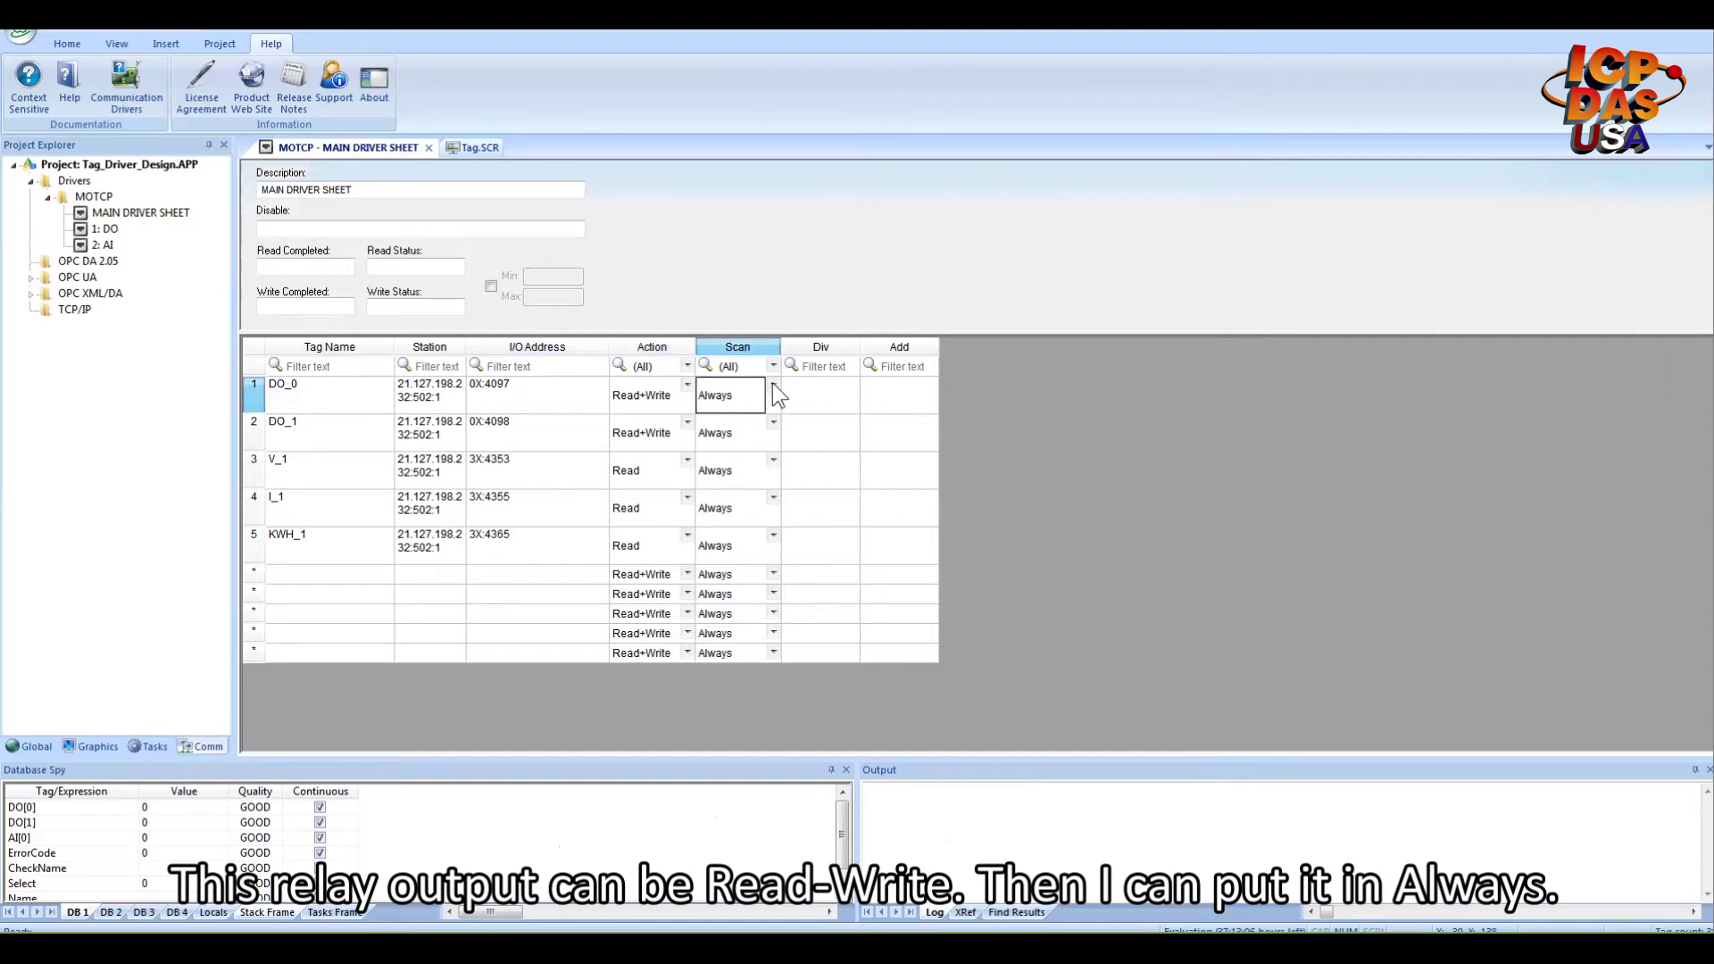
{"action": "left_click", "coordinate": [772, 387]}
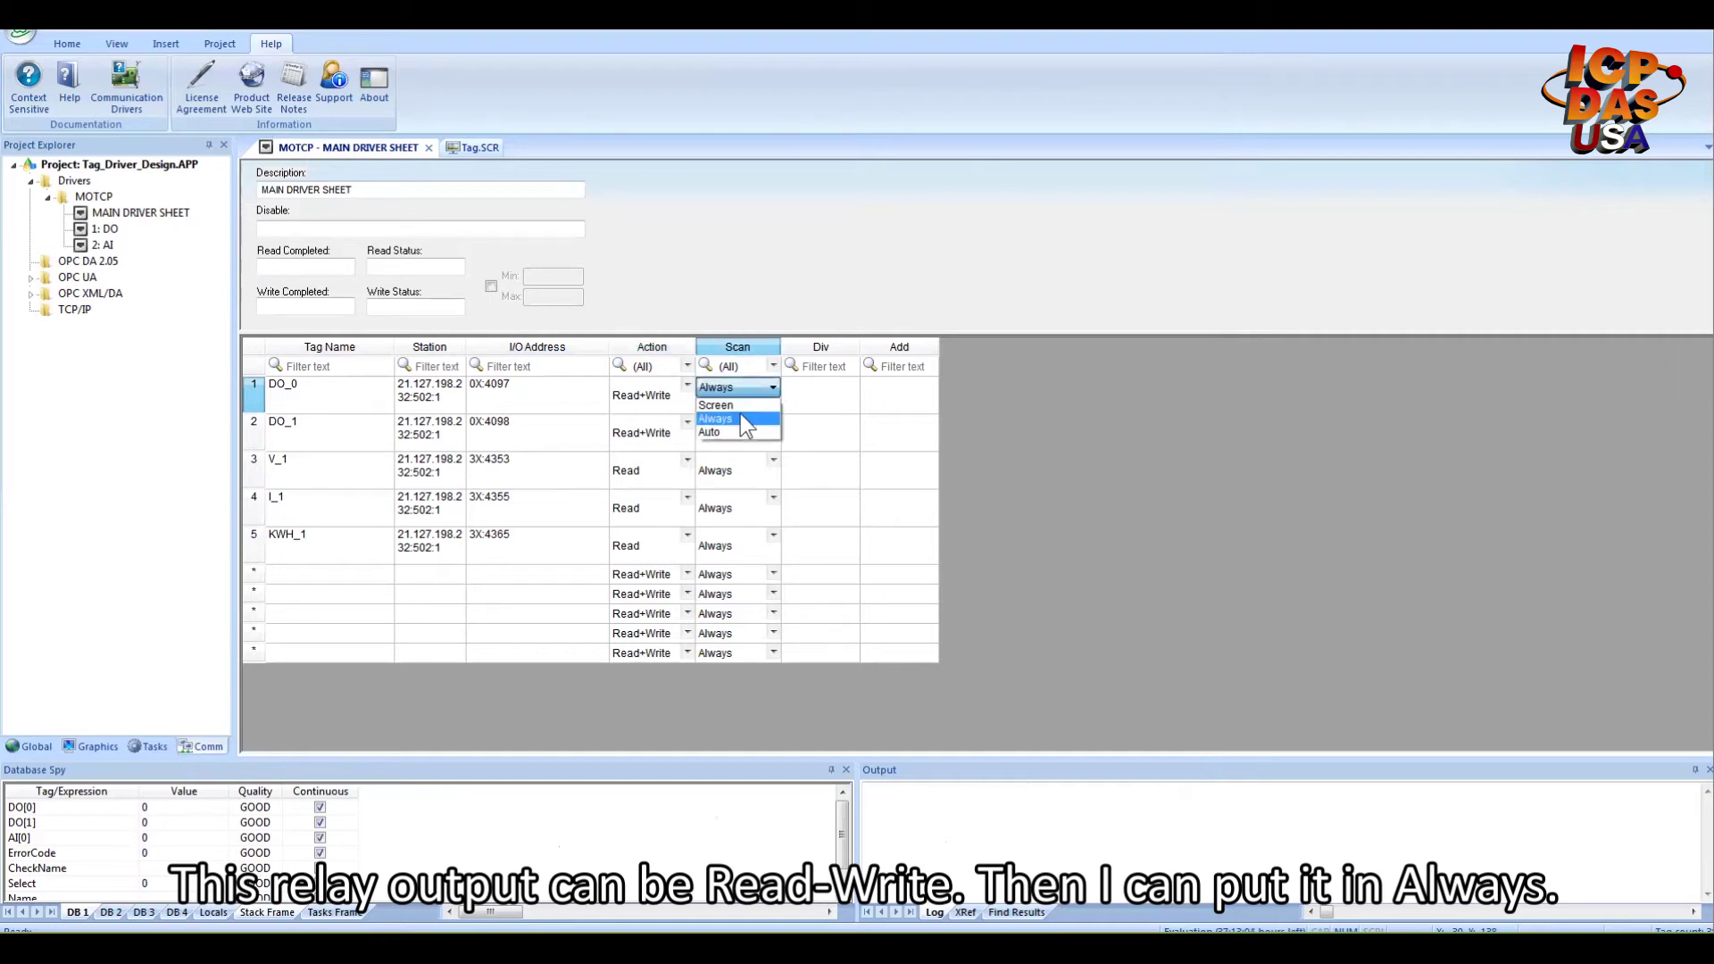
{"action": "left_click", "coordinate": [754, 419]}
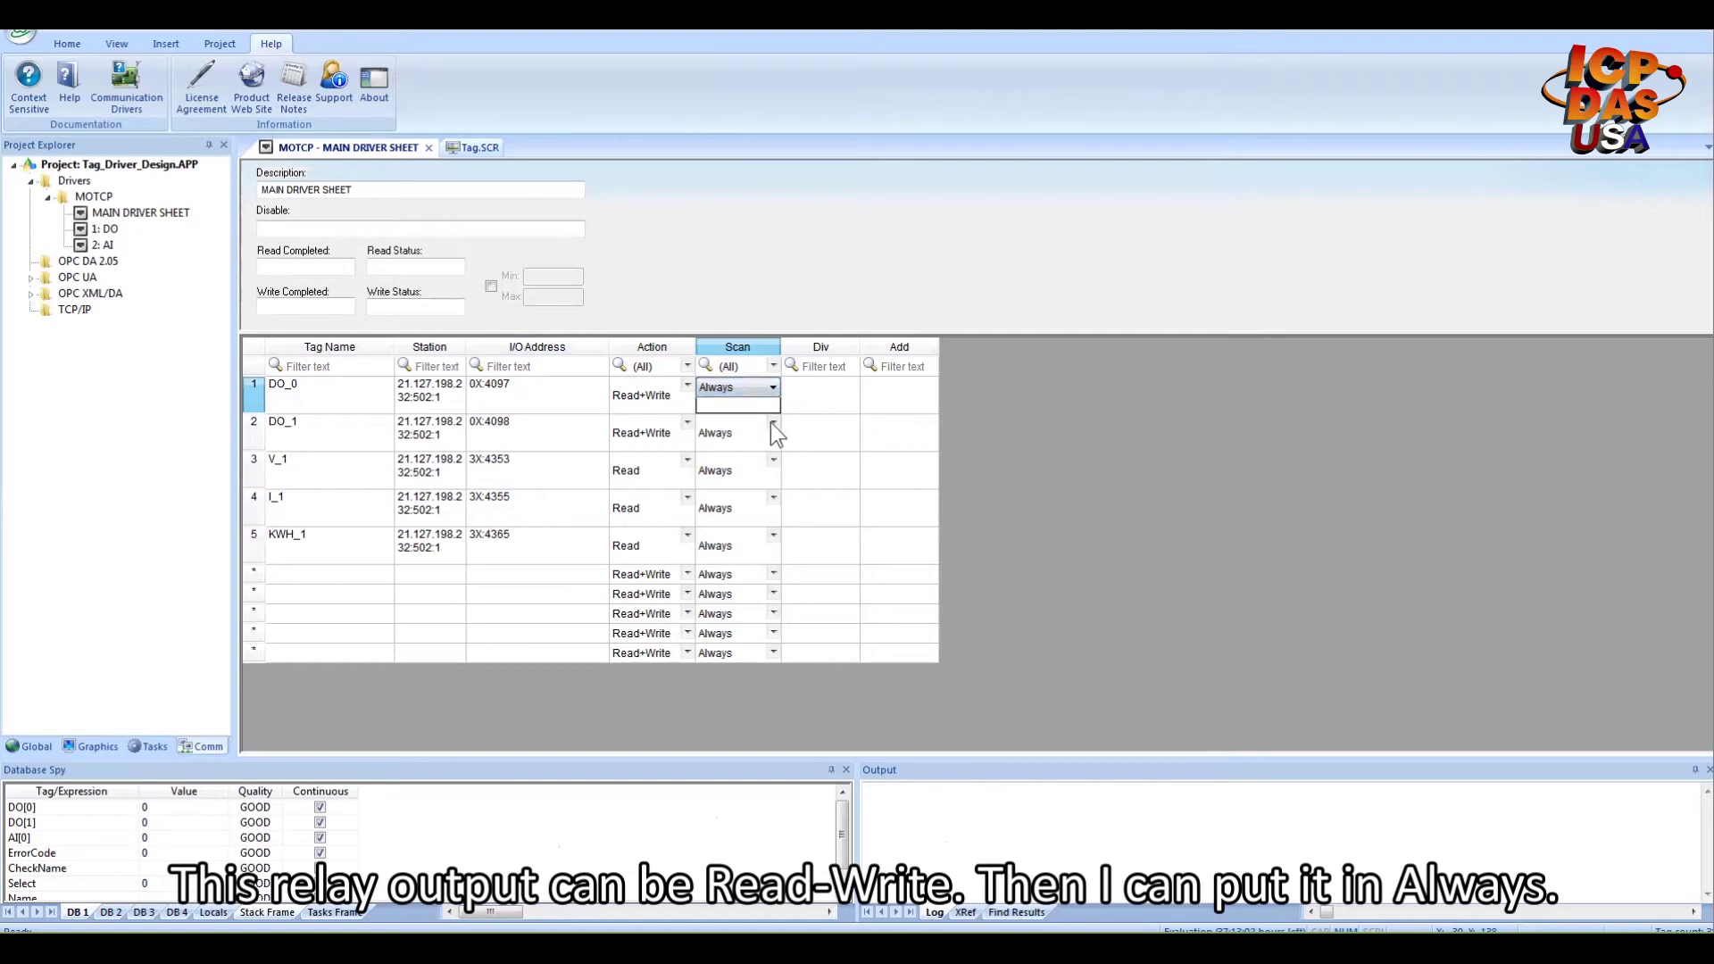
{"action": "left_click", "coordinate": [489, 475]}
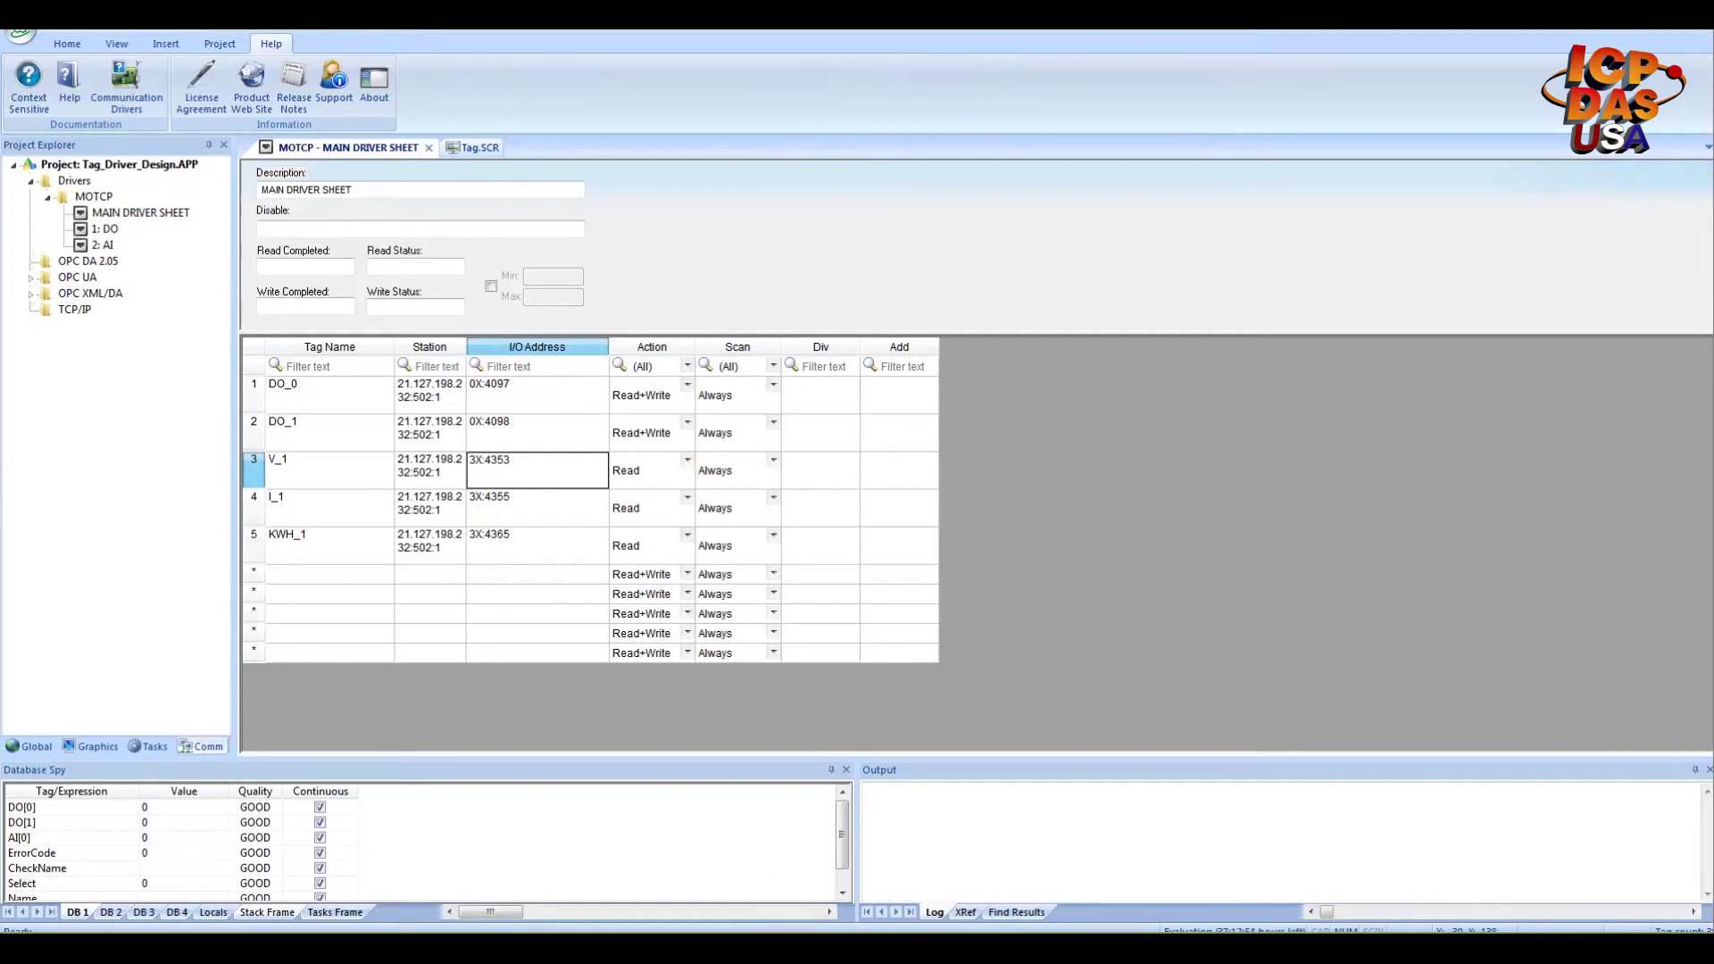
Scroll the manual to the Modbus Module #4 table and select V_1's register 34353
{"action": "key", "text": "alt+Tab"}
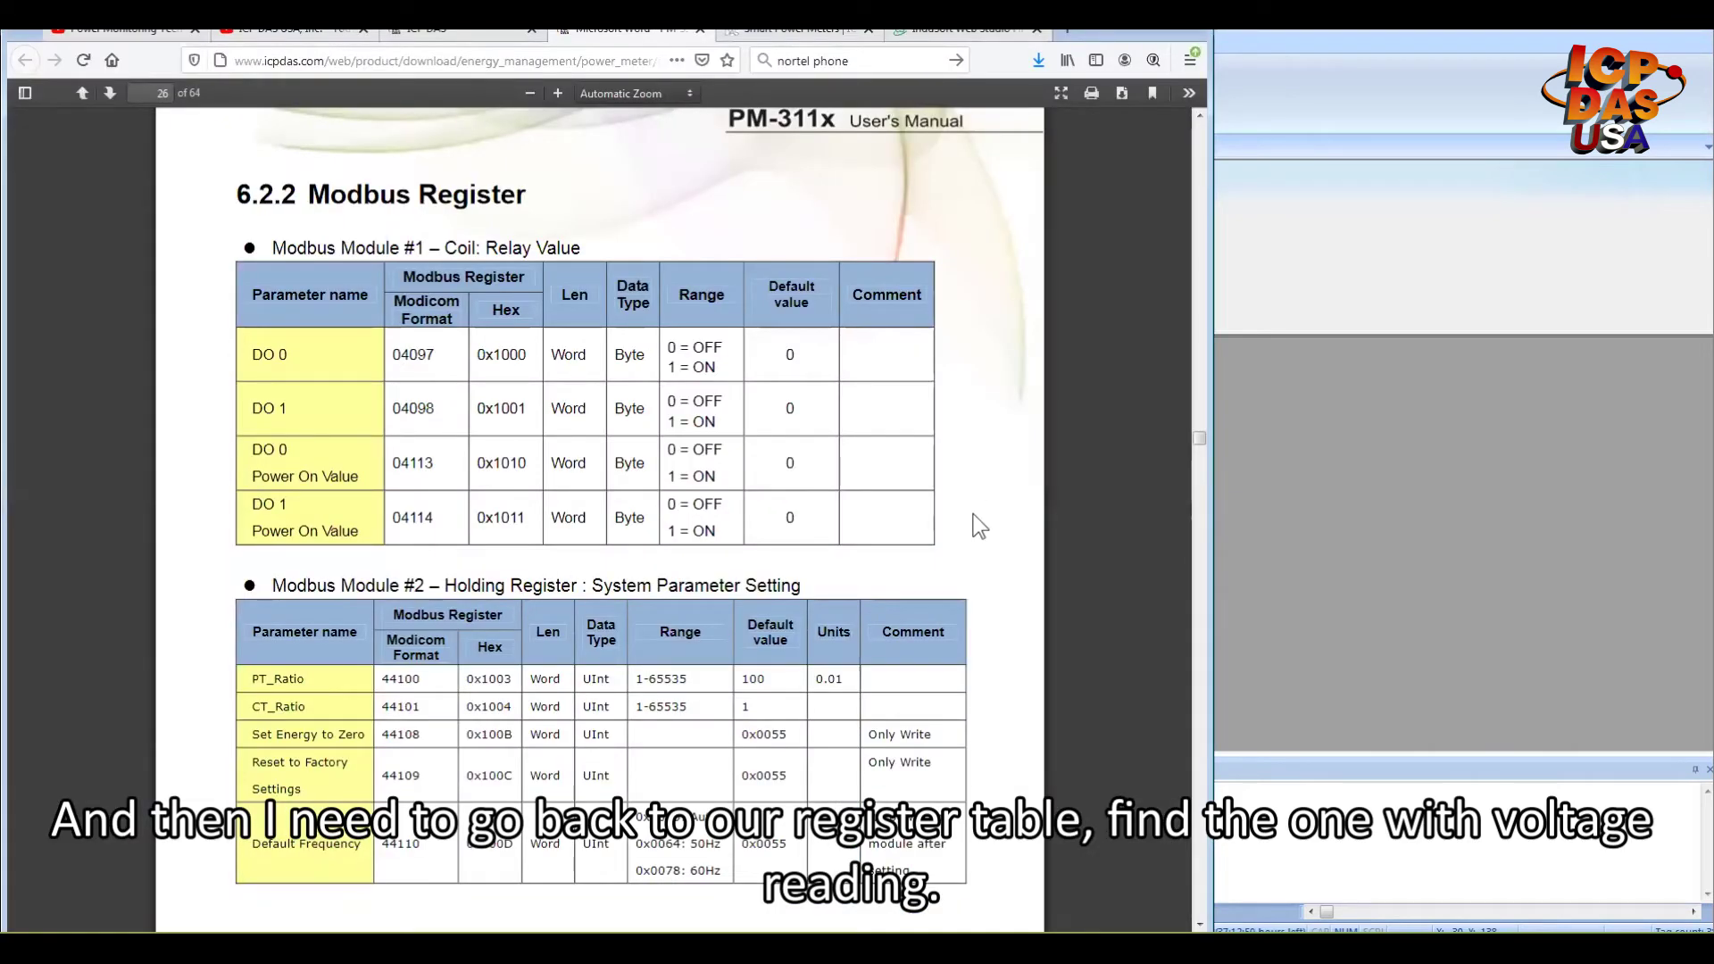
{"action": "scroll", "coordinate": [979, 526], "scroll_direction": "down", "scroll_amount": 5}
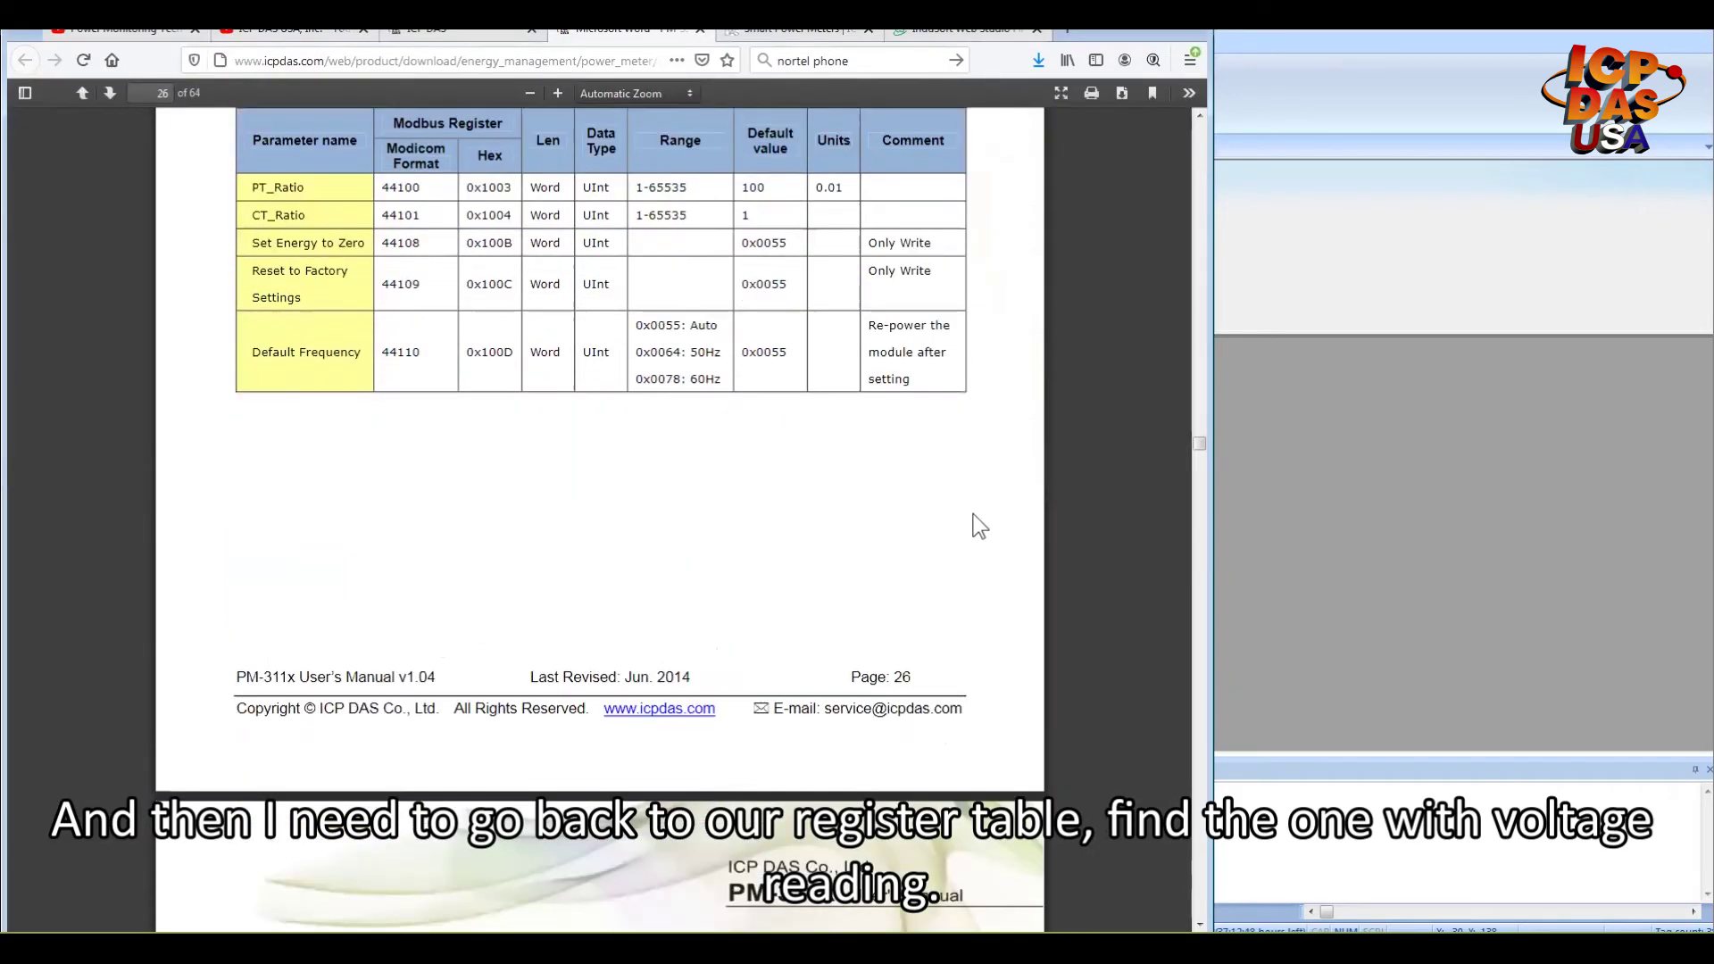
{"action": "scroll", "coordinate": [972, 514], "scroll_direction": "down", "scroll_amount": 6}
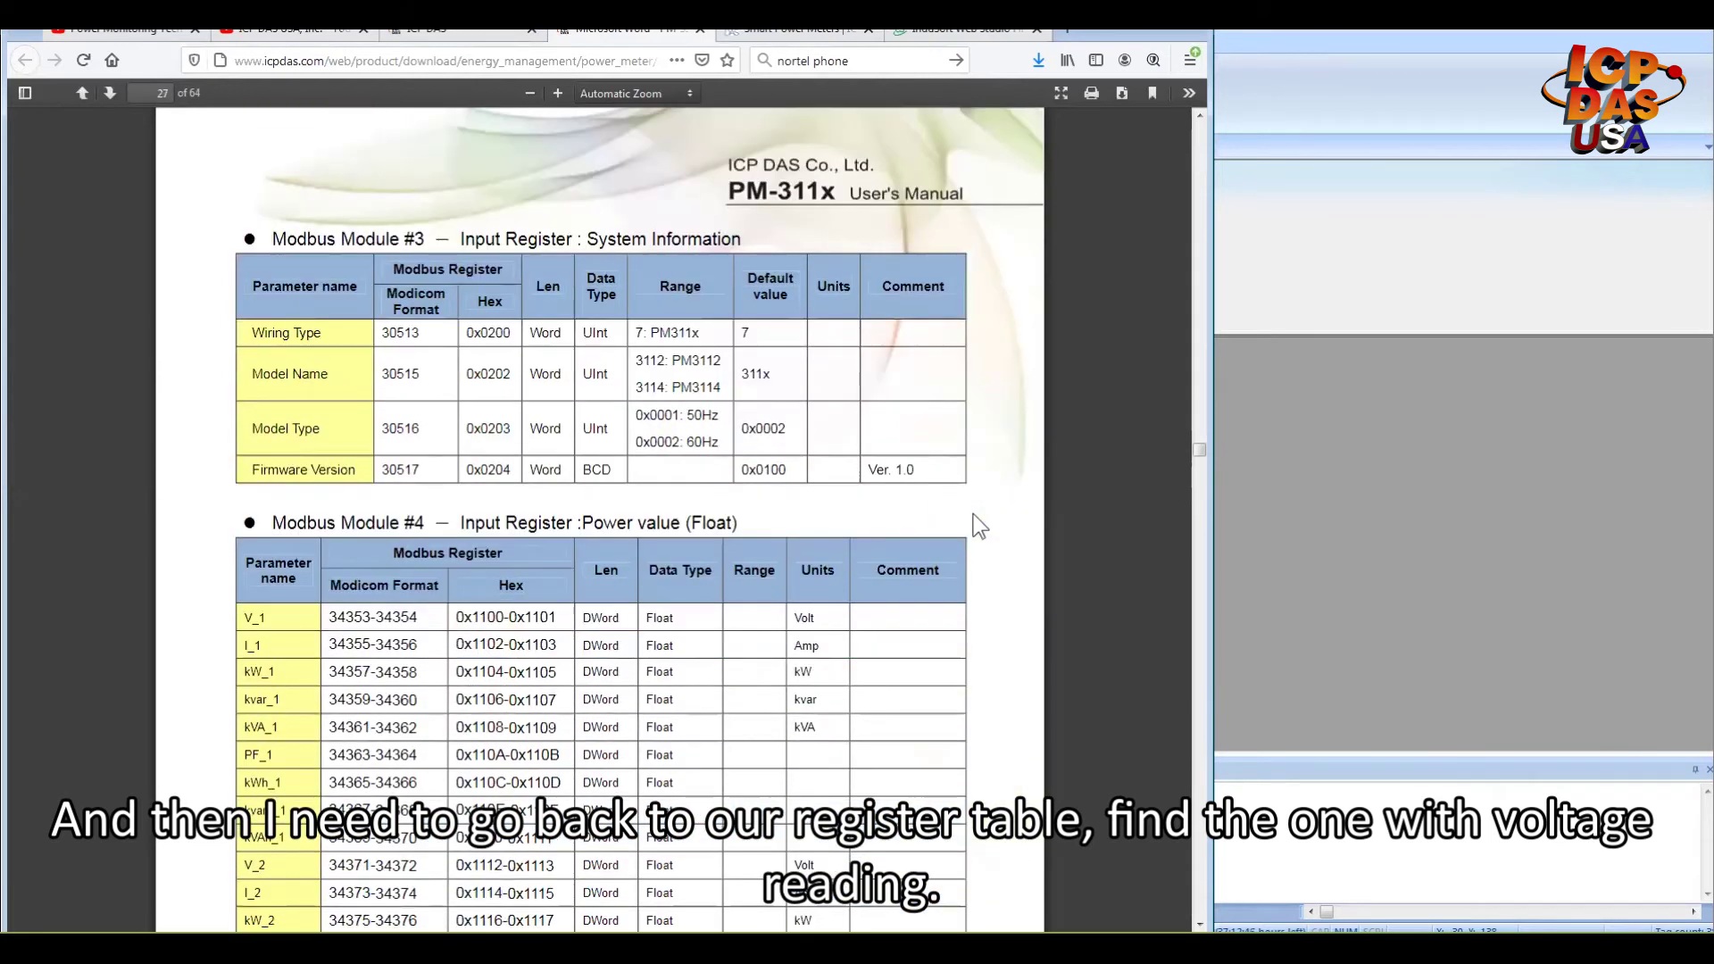
{"action": "scroll", "coordinate": [973, 514], "scroll_direction": "down", "scroll_amount": 2}
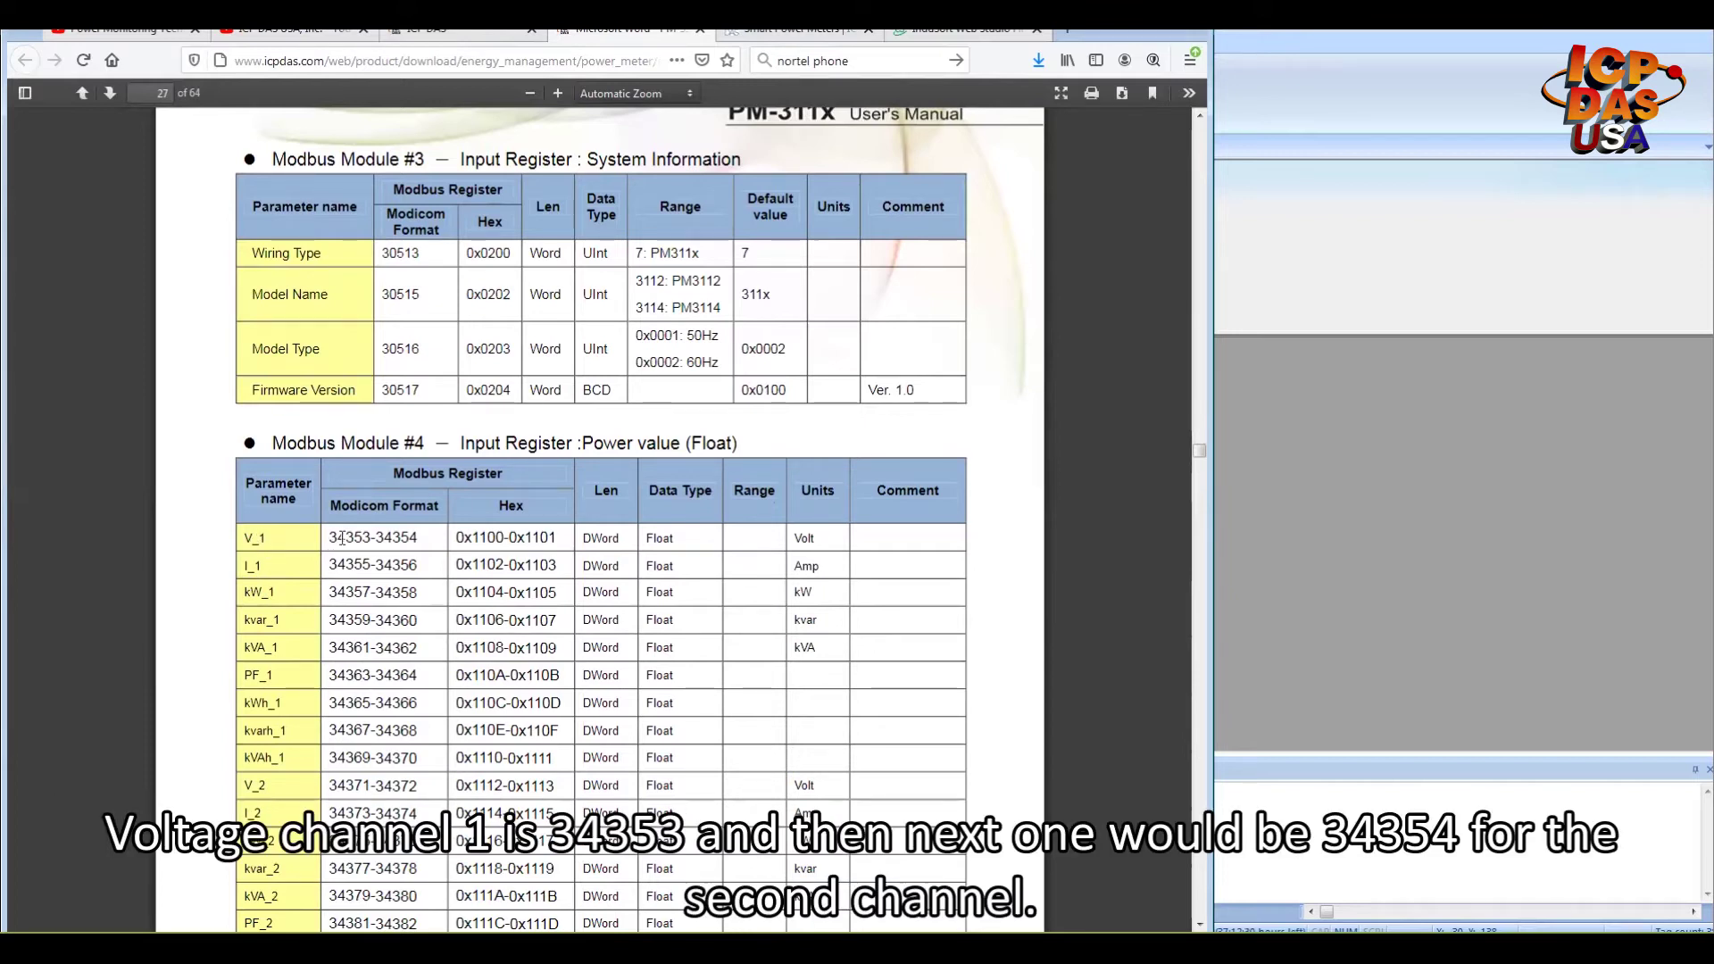
{"action": "left_click_drag", "start_coordinate": [342, 537], "coordinate": [372, 537]}
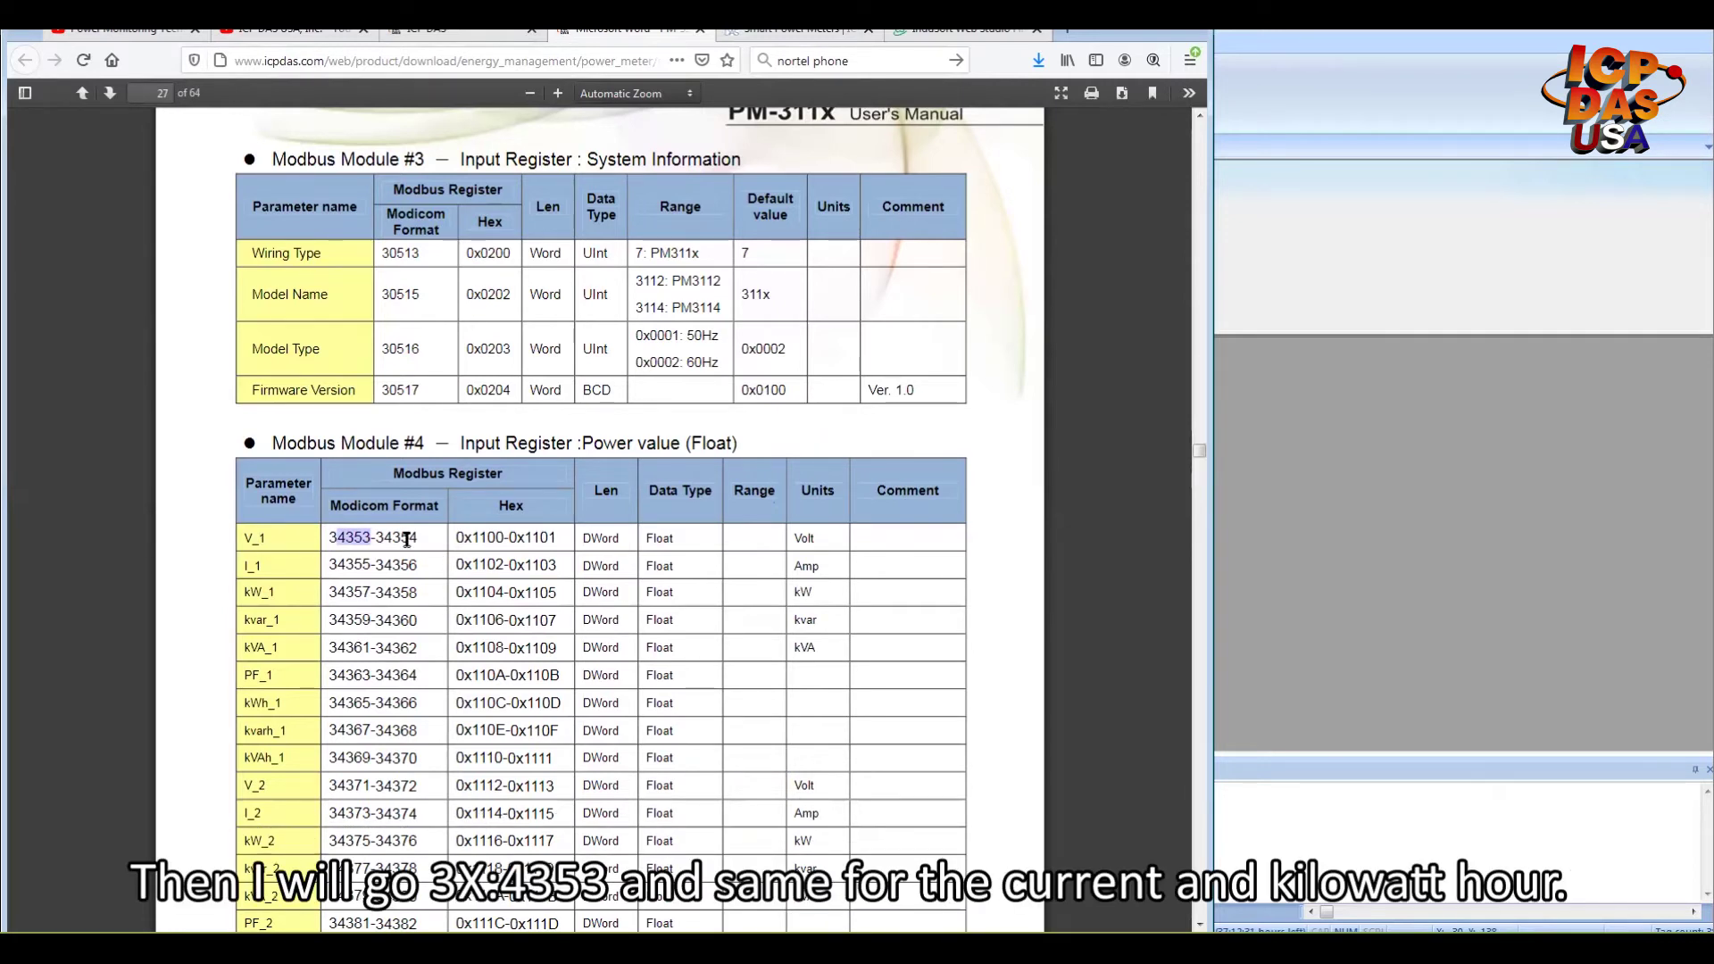
{"action": "left_click", "coordinate": [1271, 408]}
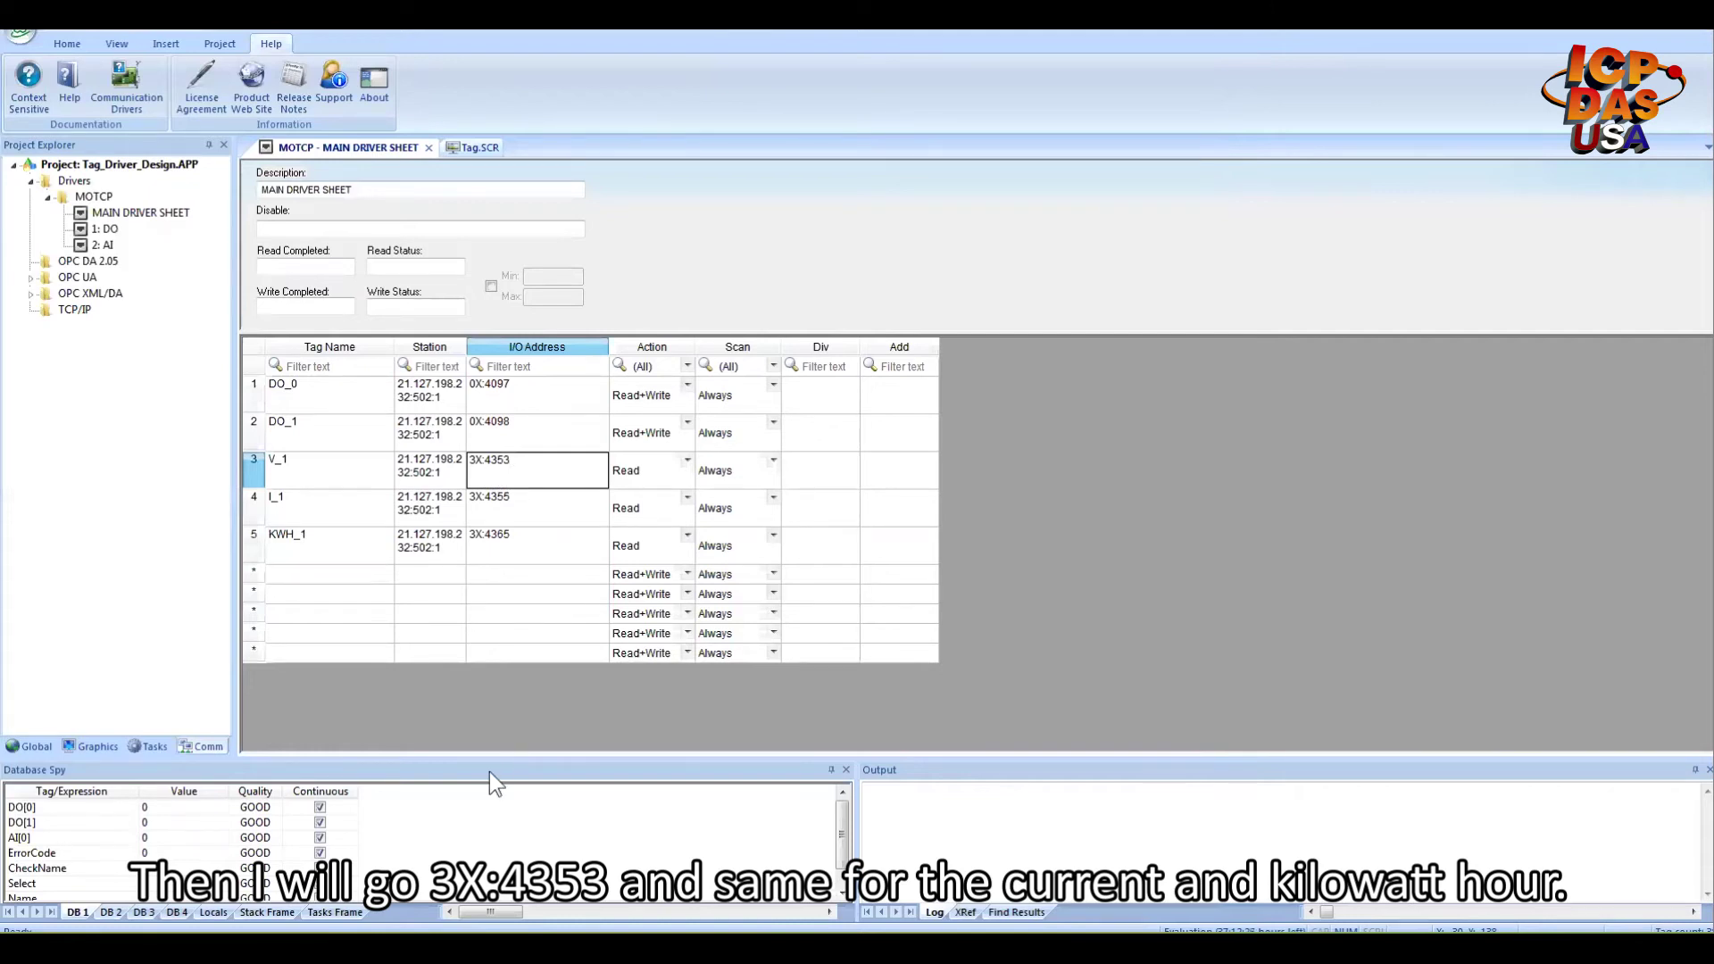
Highlight the kWh_1 and kW_1 entries and V_1's Float data type in the register table
{"action": "key", "text": "alt+Tab"}
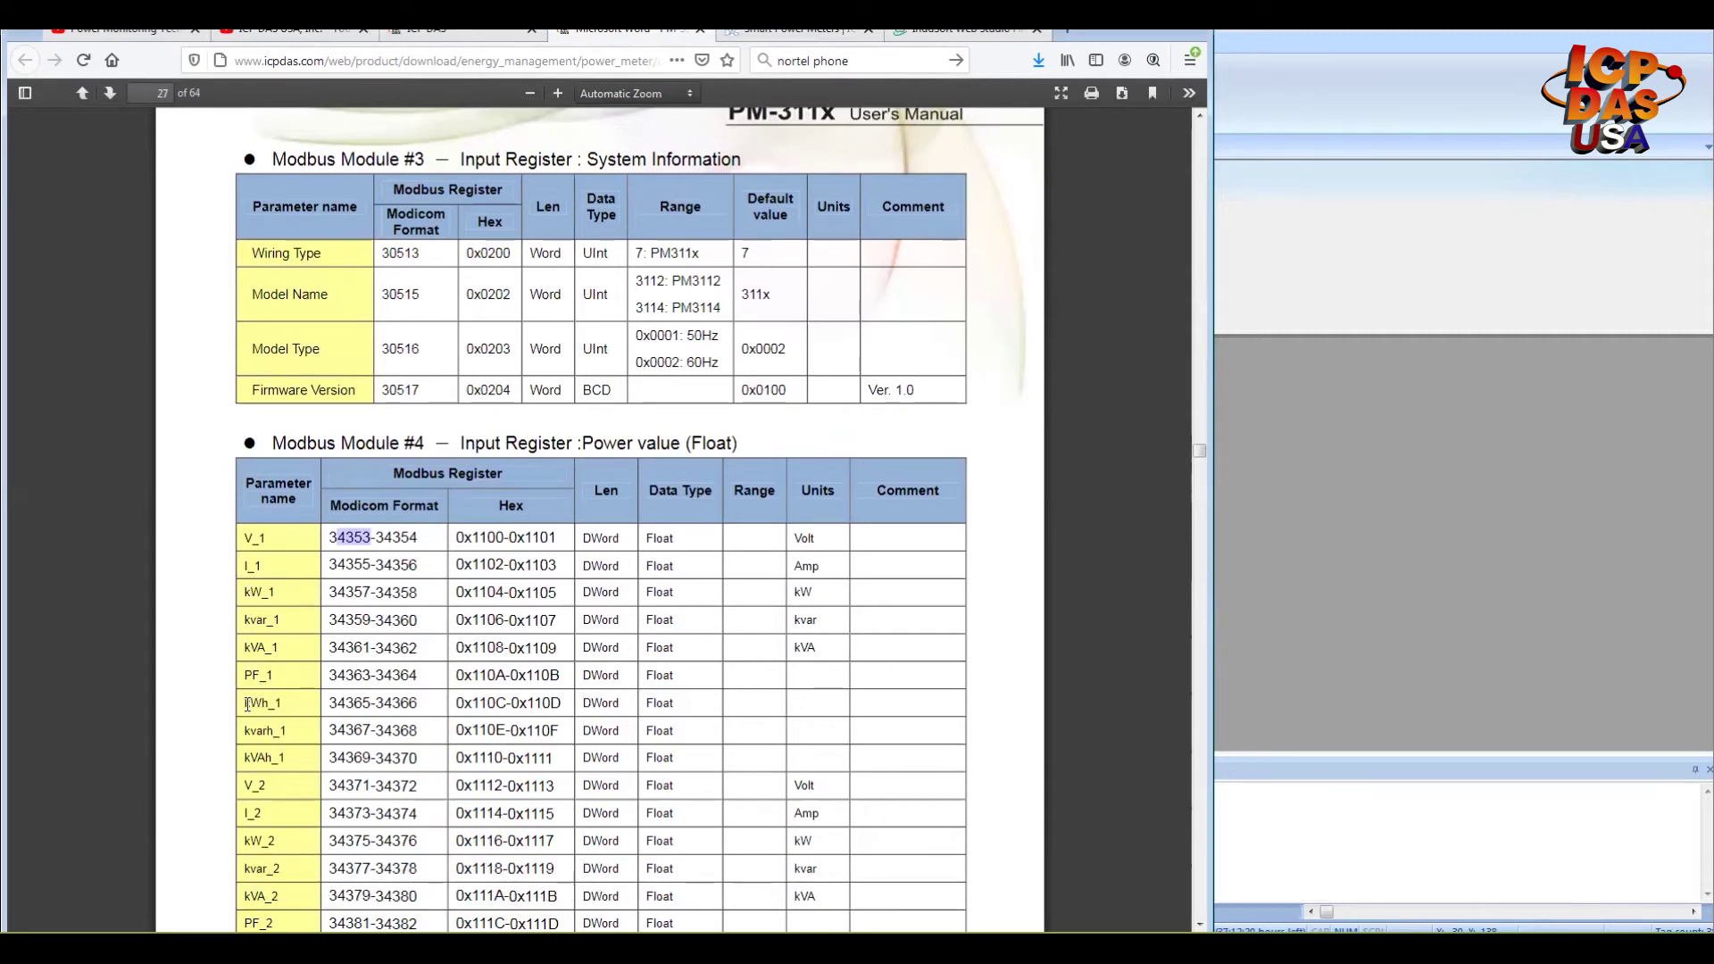
{"action": "left_click_drag", "start_coordinate": [243, 703], "coordinate": [269, 702]}
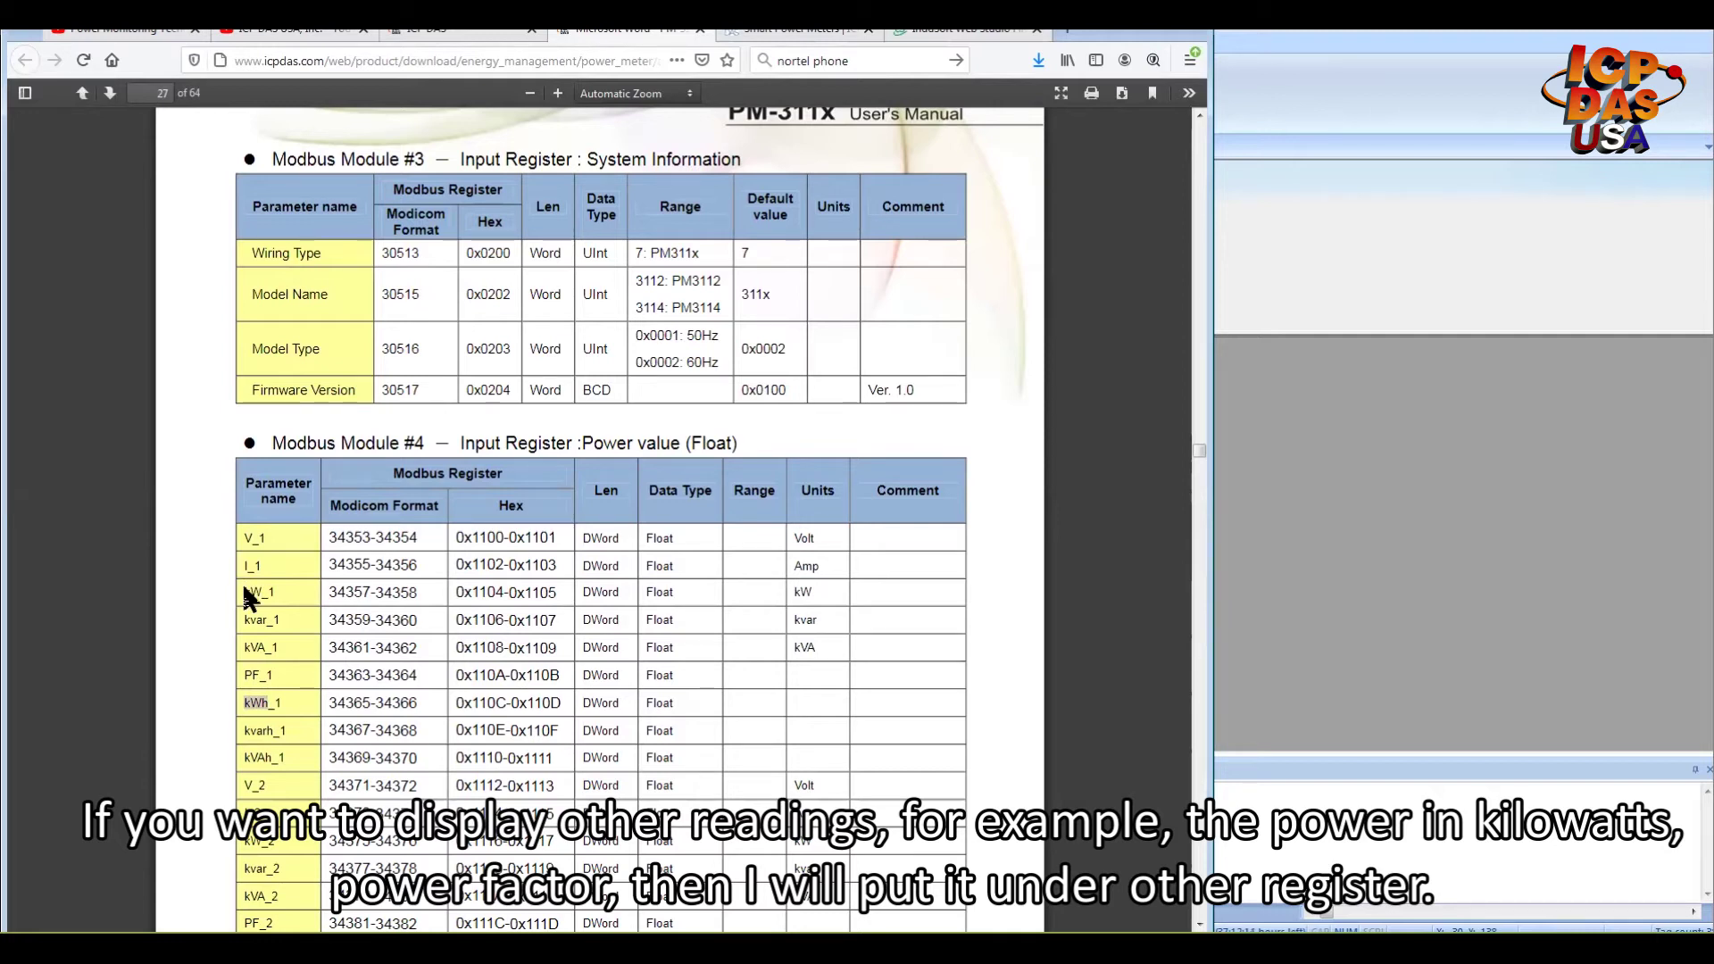
{"action": "left_click_drag", "start_coordinate": [245, 589], "coordinate": [259, 589]}
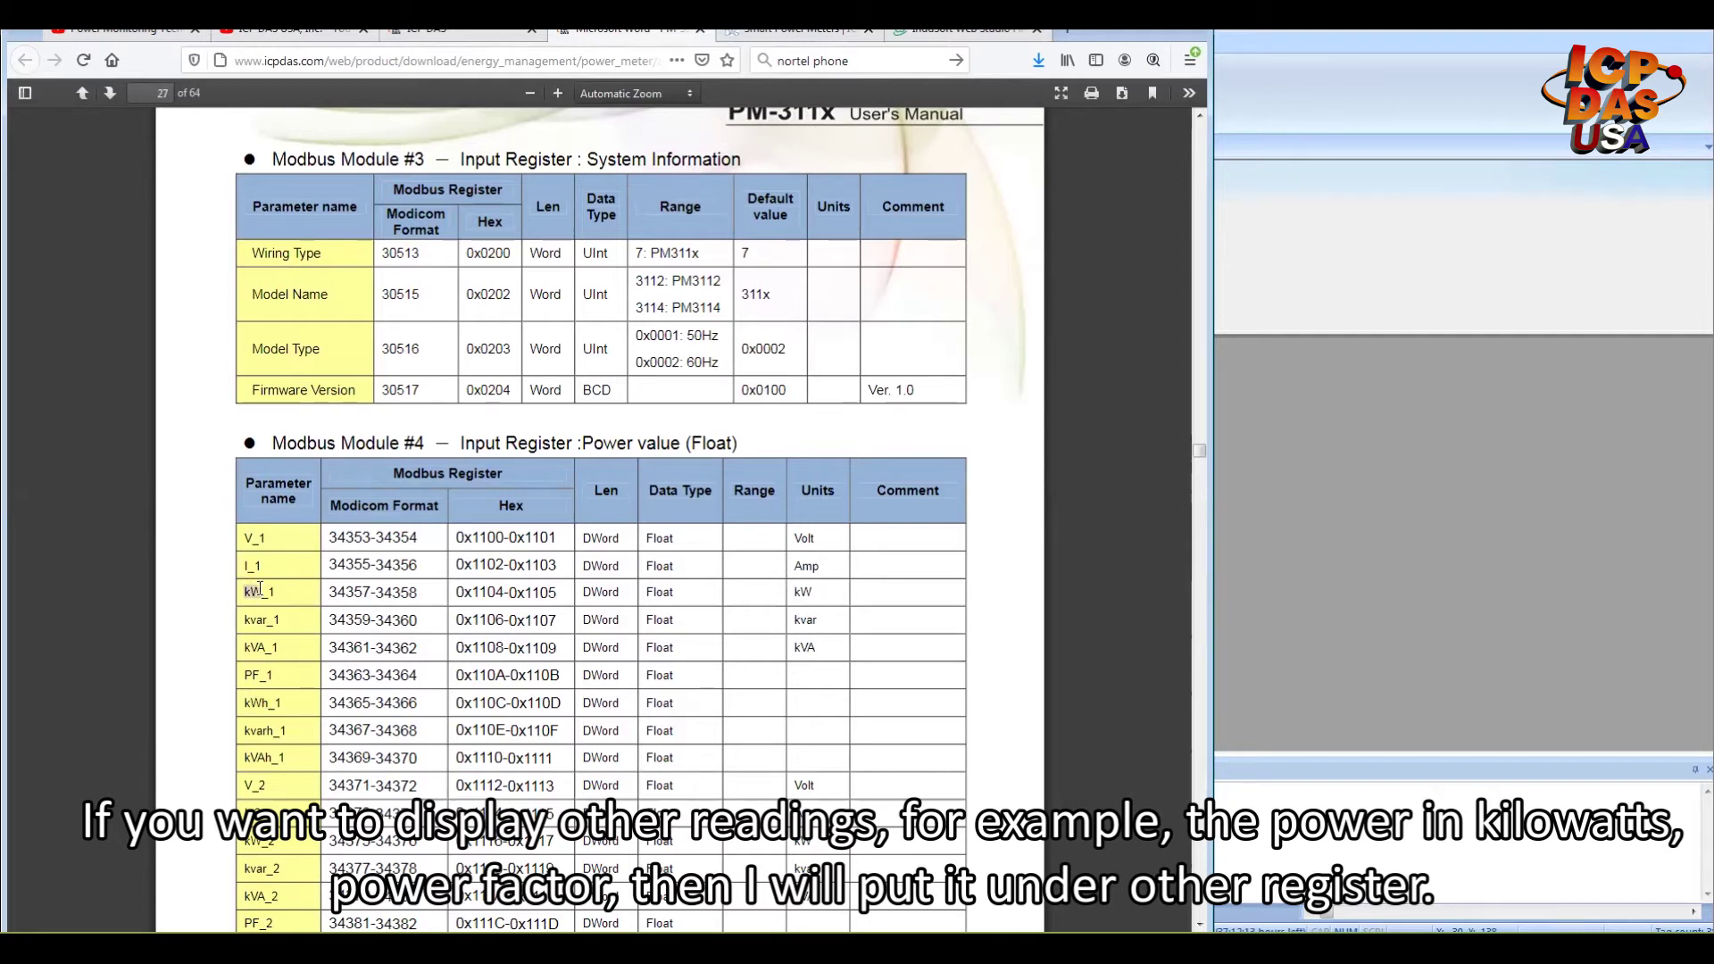
{"action": "left_click", "coordinate": [255, 674]}
{"action": "scroll", "coordinate": [275, 778], "scroll_direction": "down", "scroll_amount": 2}
{"action": "scroll", "coordinate": [275, 779], "scroll_direction": "down", "scroll_amount": 2}
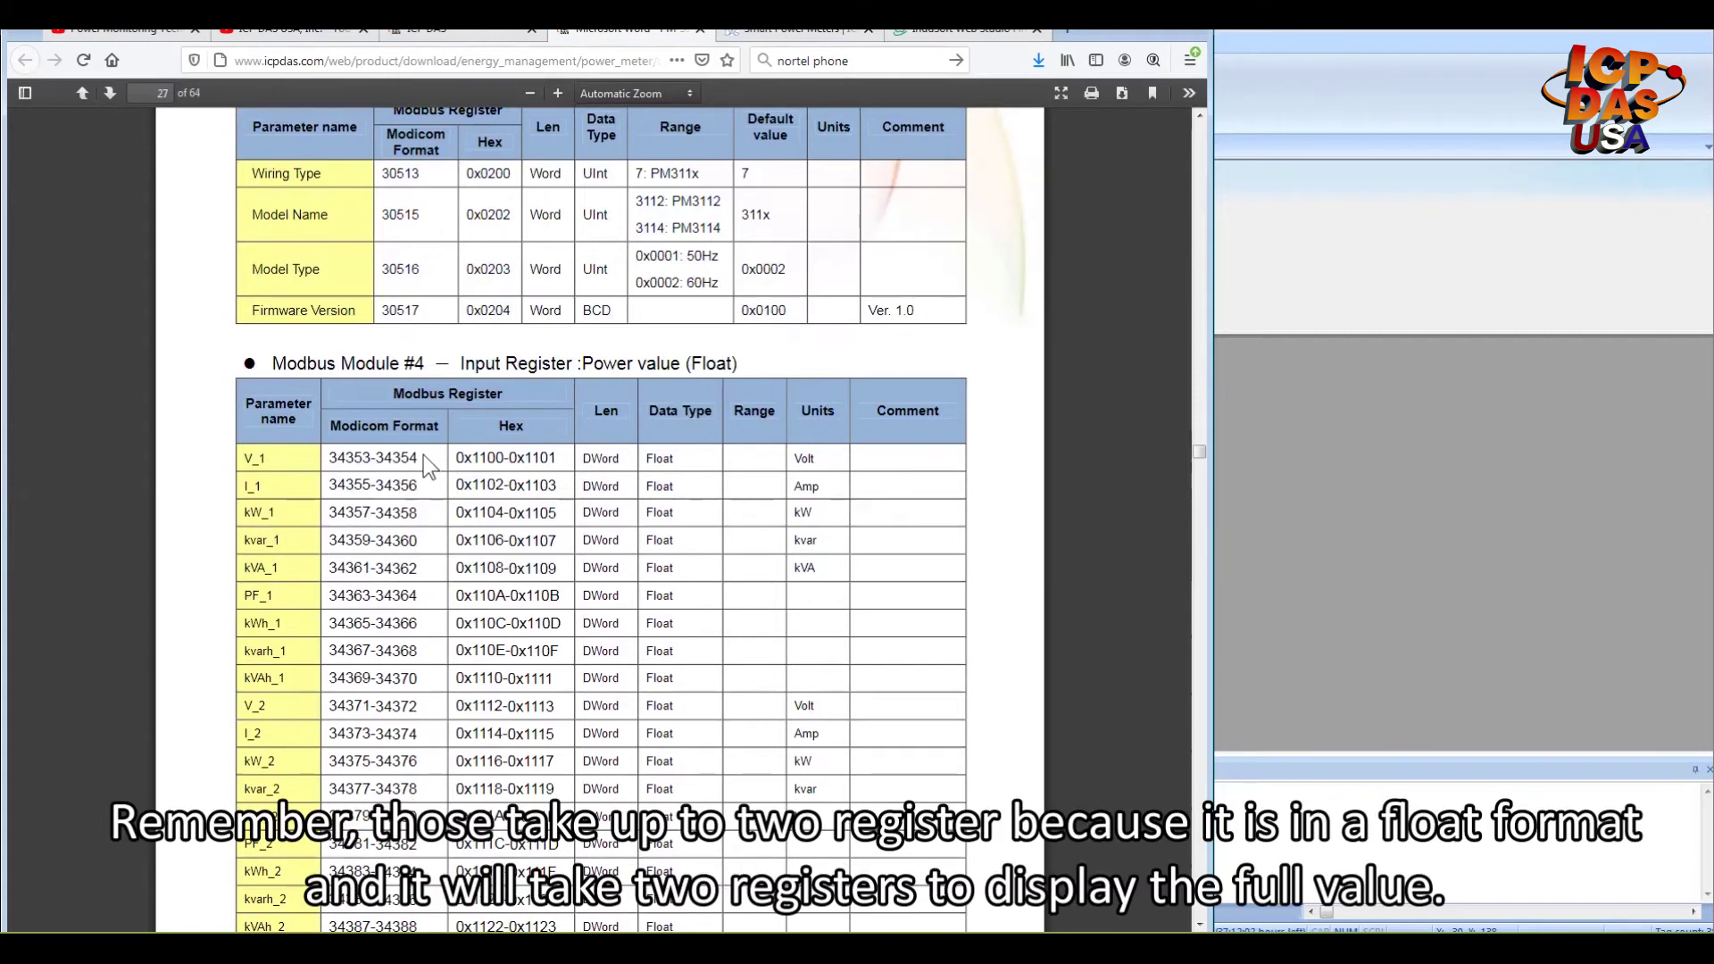
{"action": "mouse_move", "coordinate": [423, 455]}
{"action": "left_mouse_down"}
{"action": "mouse_move", "coordinate": [357, 456]}
{"action": "mouse_move", "coordinate": [418, 453]}
{"action": "left_mouse_up"}
{"action": "left_click", "coordinate": [345, 454]}
{"action": "left_click_drag", "start_coordinate": [678, 456], "coordinate": [649, 457]}
Open the Project Tags datasheet view from the Global tree
{"action": "left_click", "coordinate": [1243, 440]}
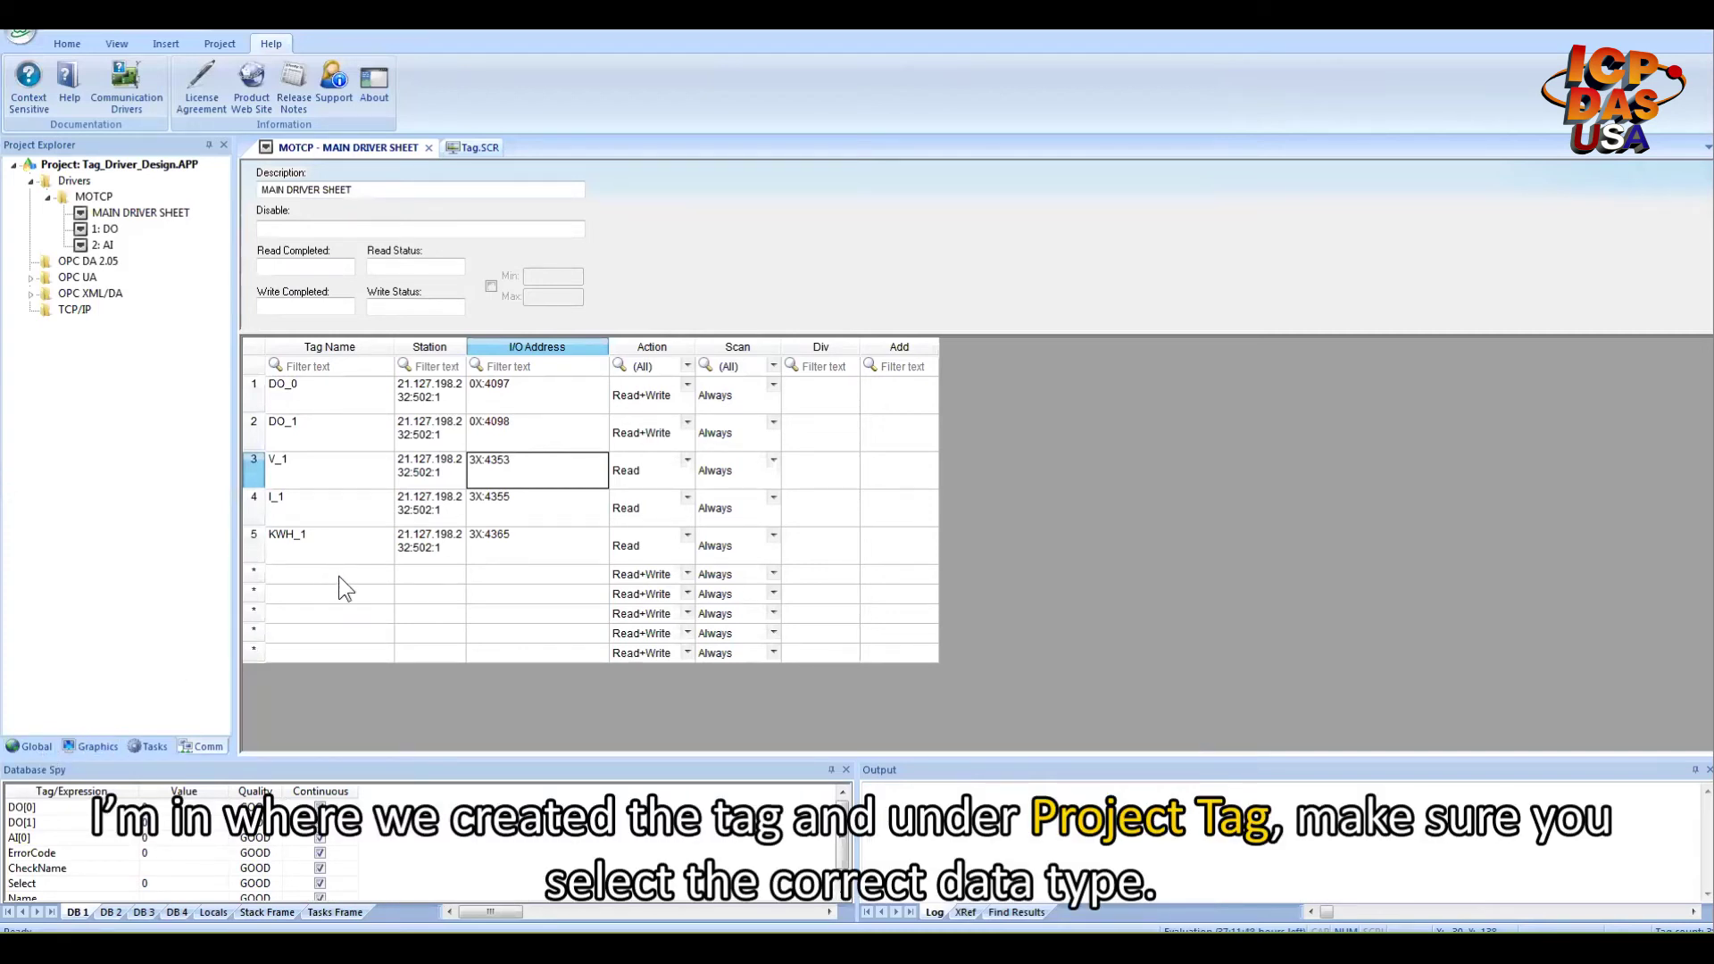
{"action": "left_click", "coordinate": [25, 746]}
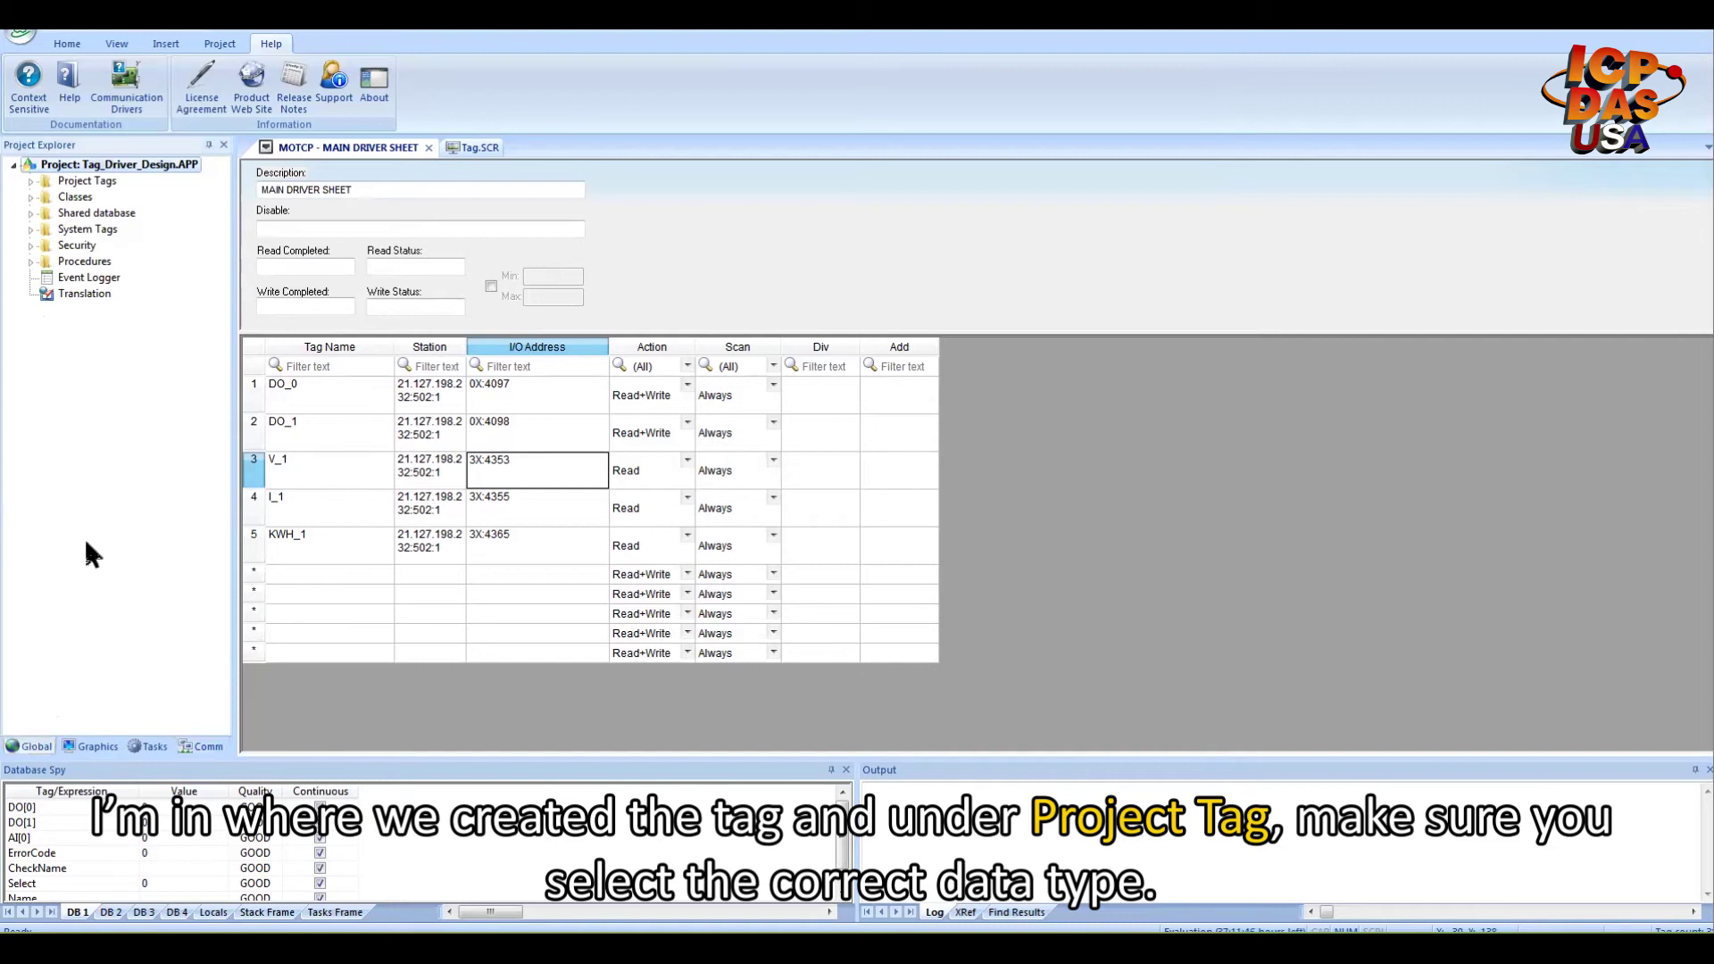
{"action": "double_click", "coordinate": [83, 180]}
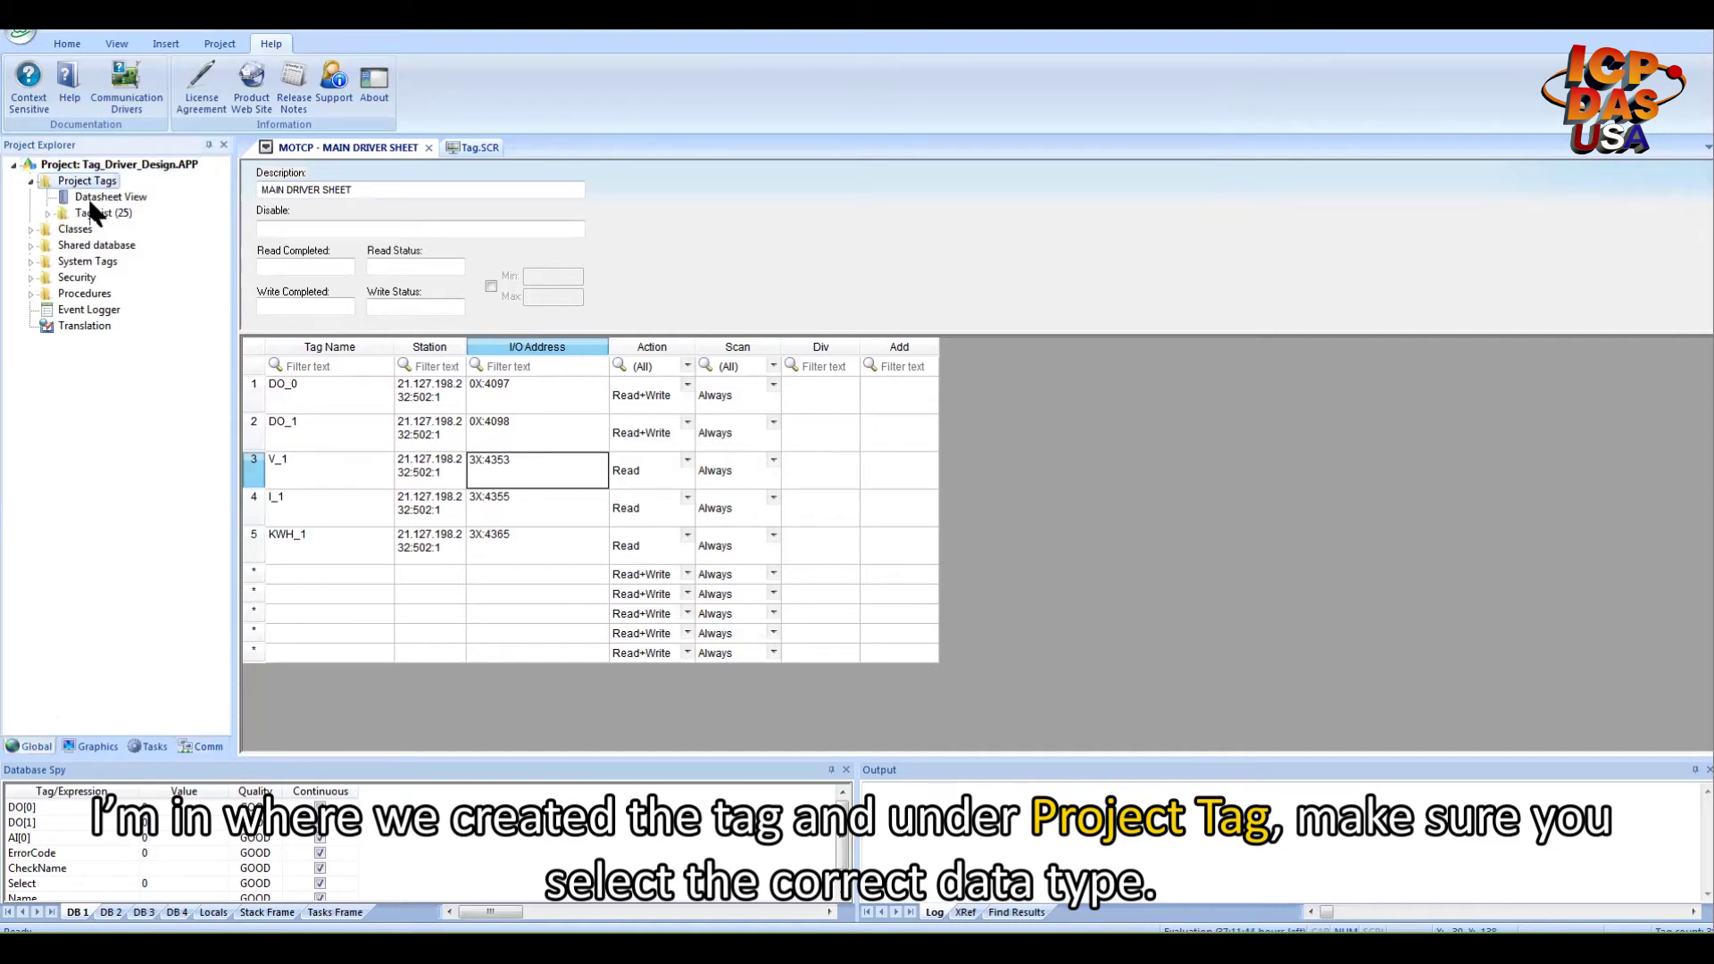
{"action": "left_click", "coordinate": [105, 199]}
{"action": "double_click", "coordinate": [106, 199]}
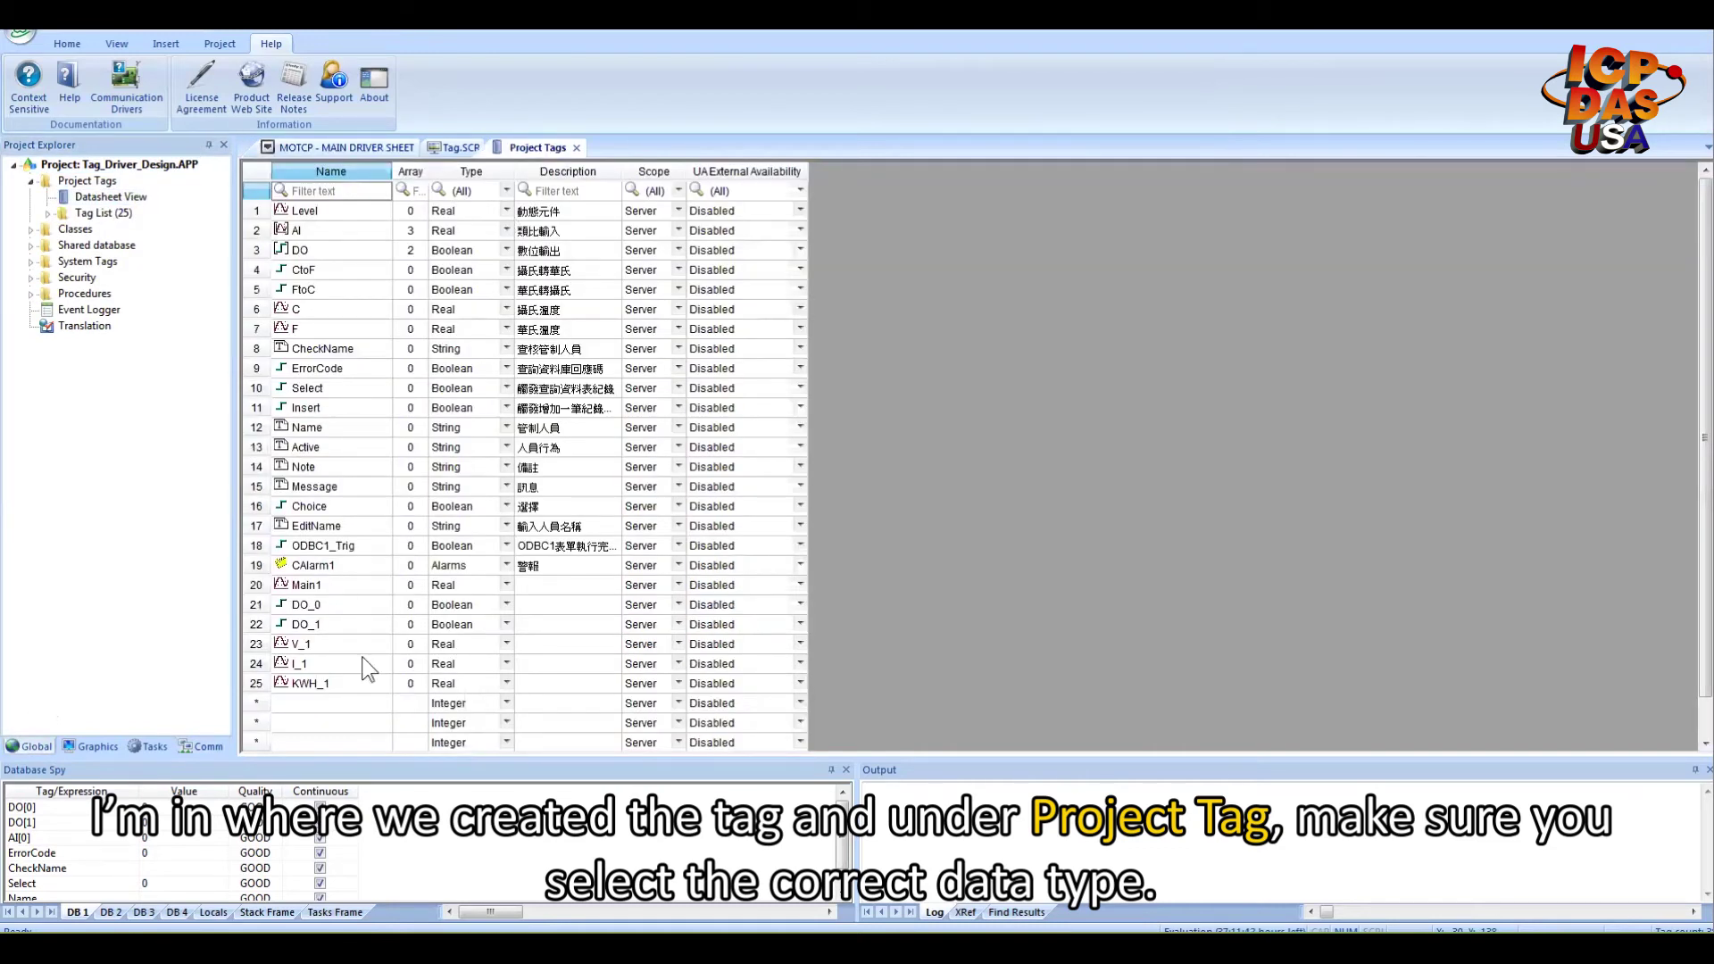
Keep the V_1 tag's data type as Real in the tag list
{"action": "left_click", "coordinate": [312, 645]}
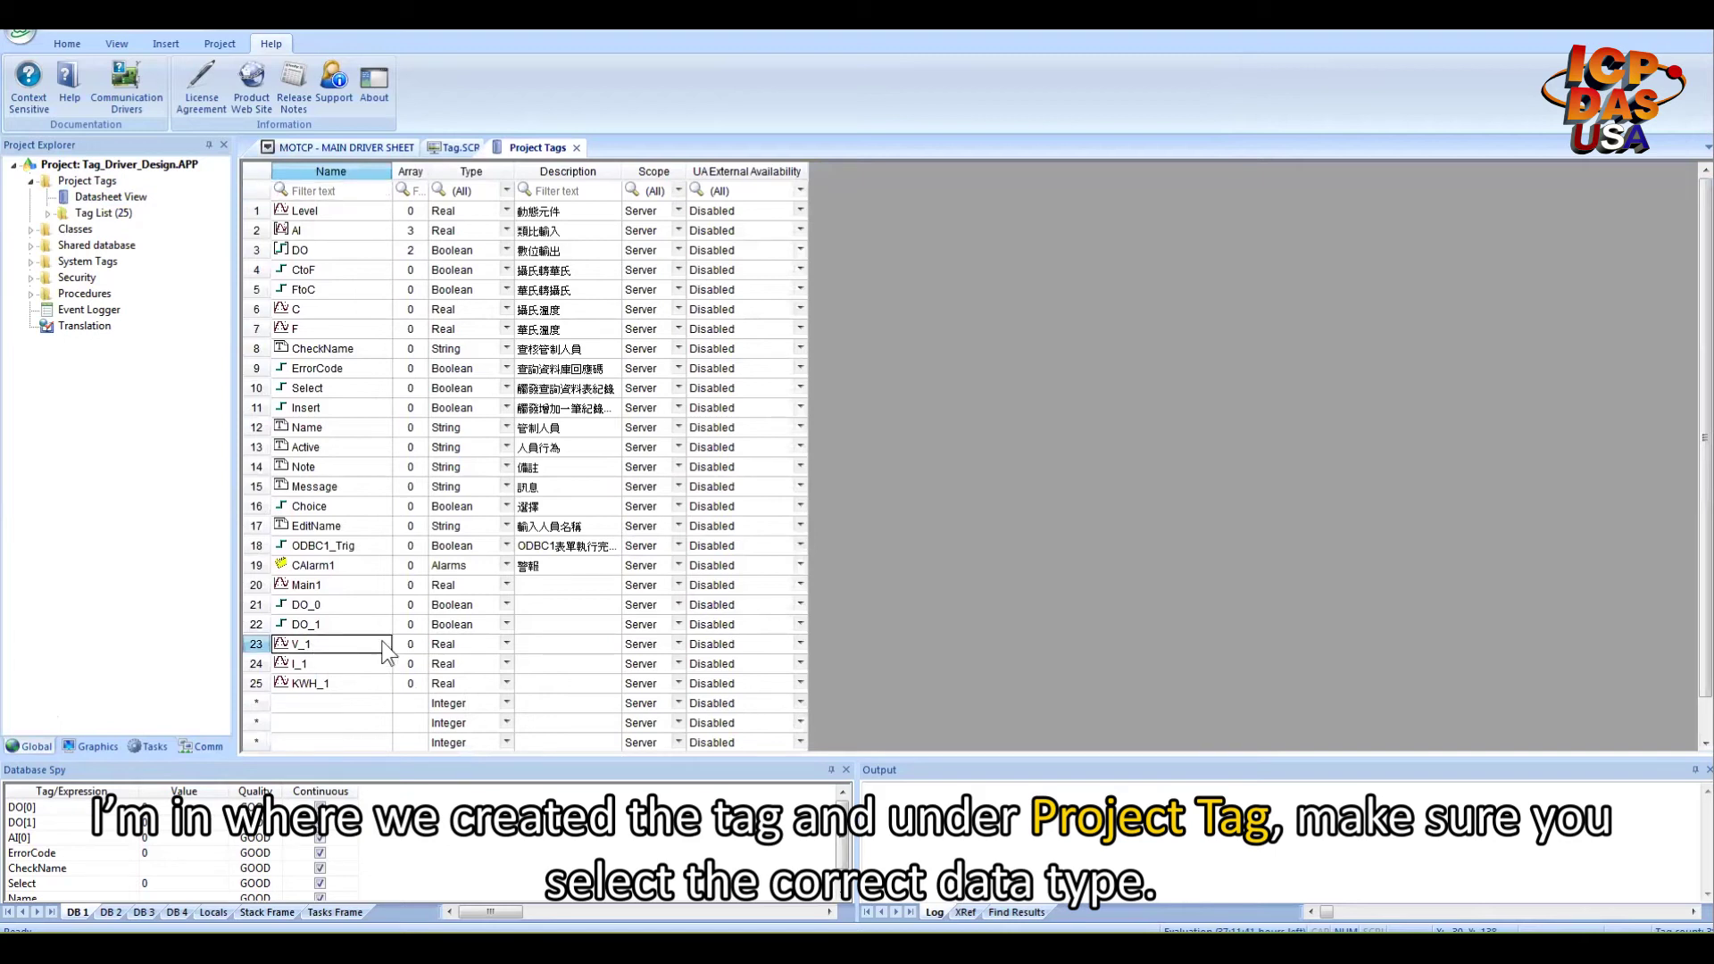
{"action": "left_click", "coordinate": [499, 644]}
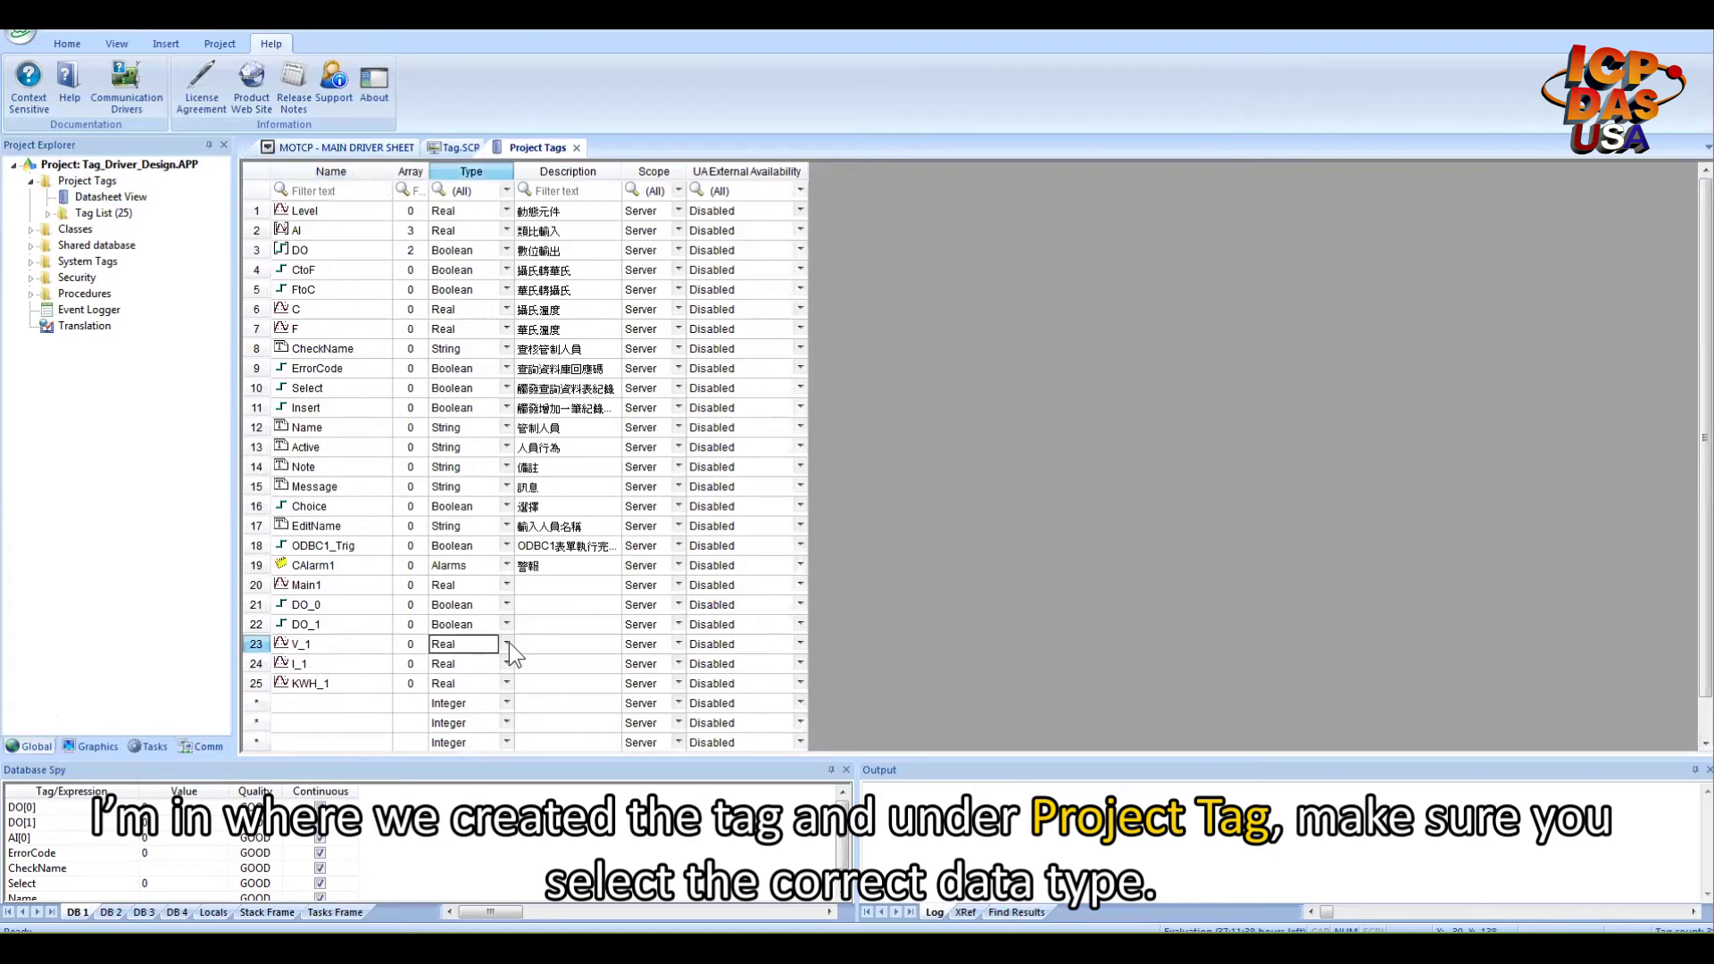
{"action": "left_click", "coordinate": [507, 643]}
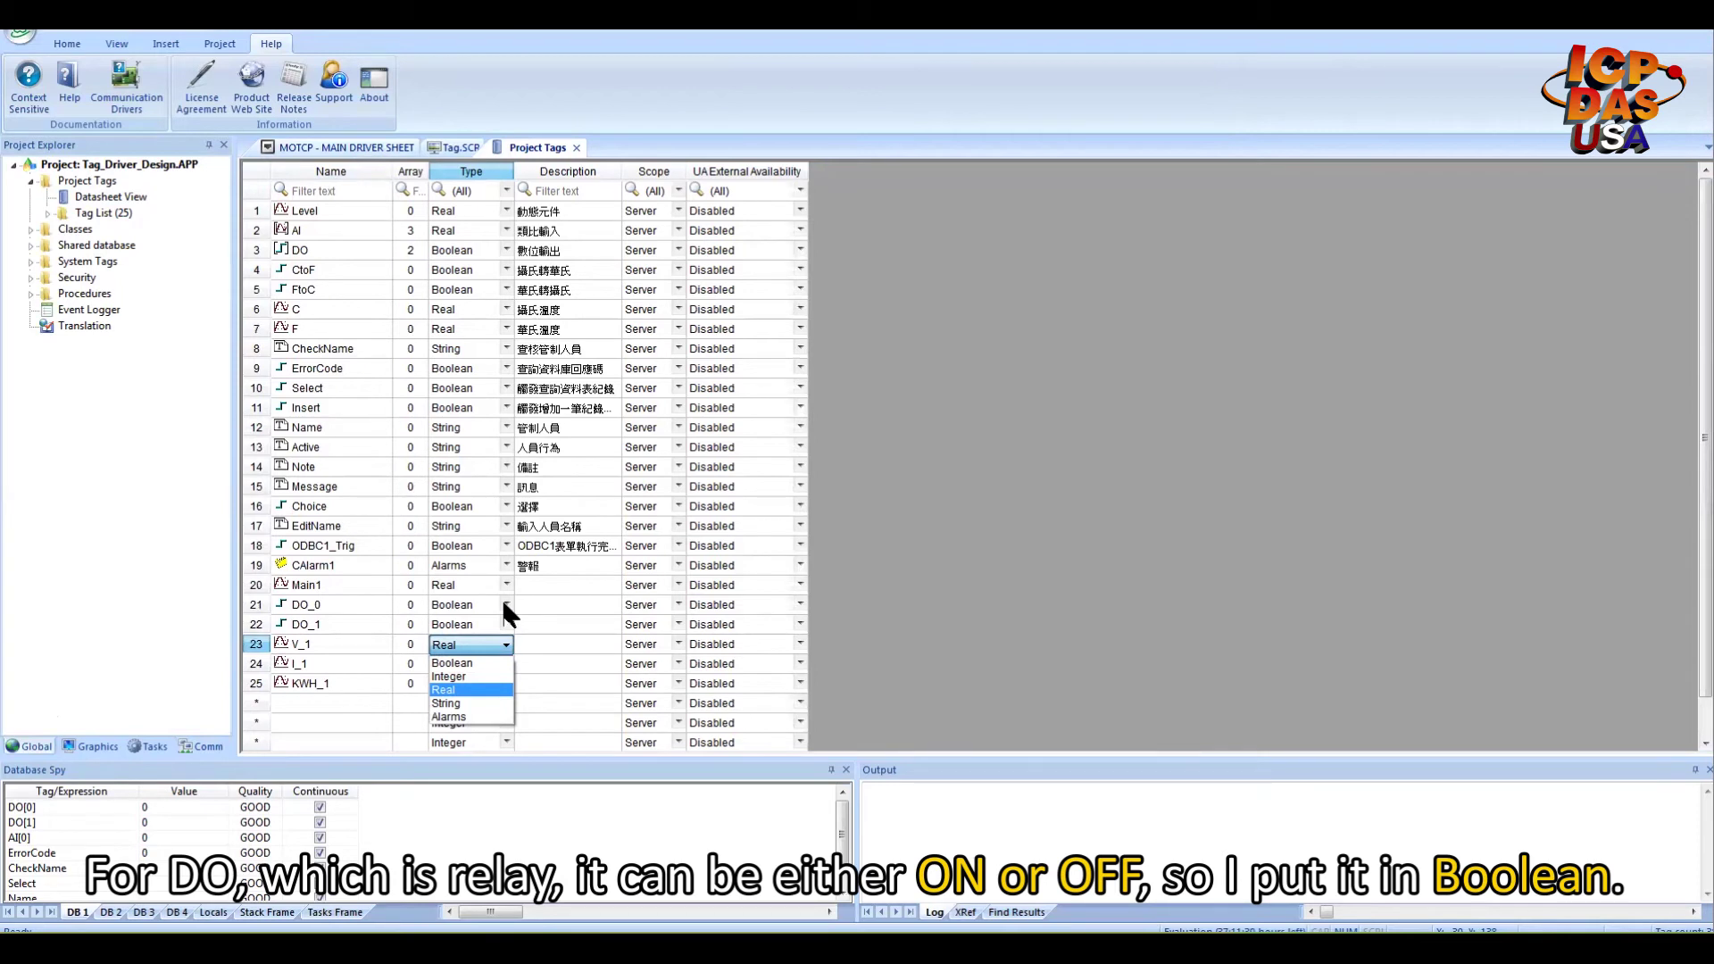
{"action": "key", "text": "Escape"}
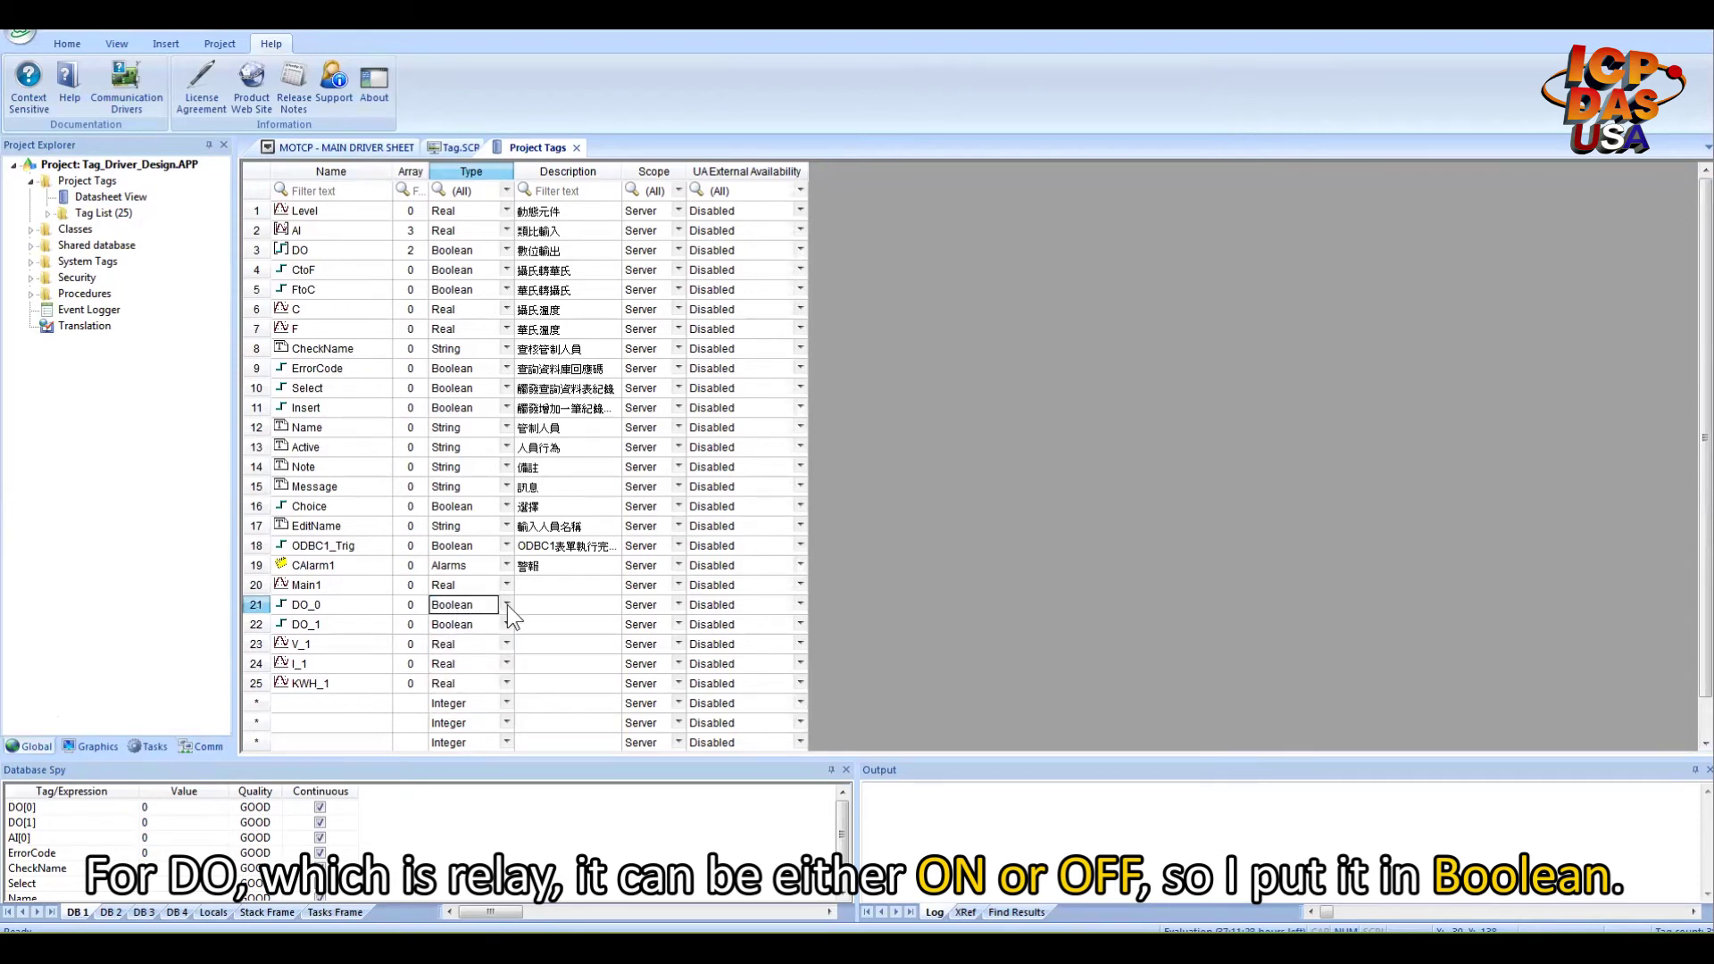
{"action": "left_click", "coordinate": [356, 649]}
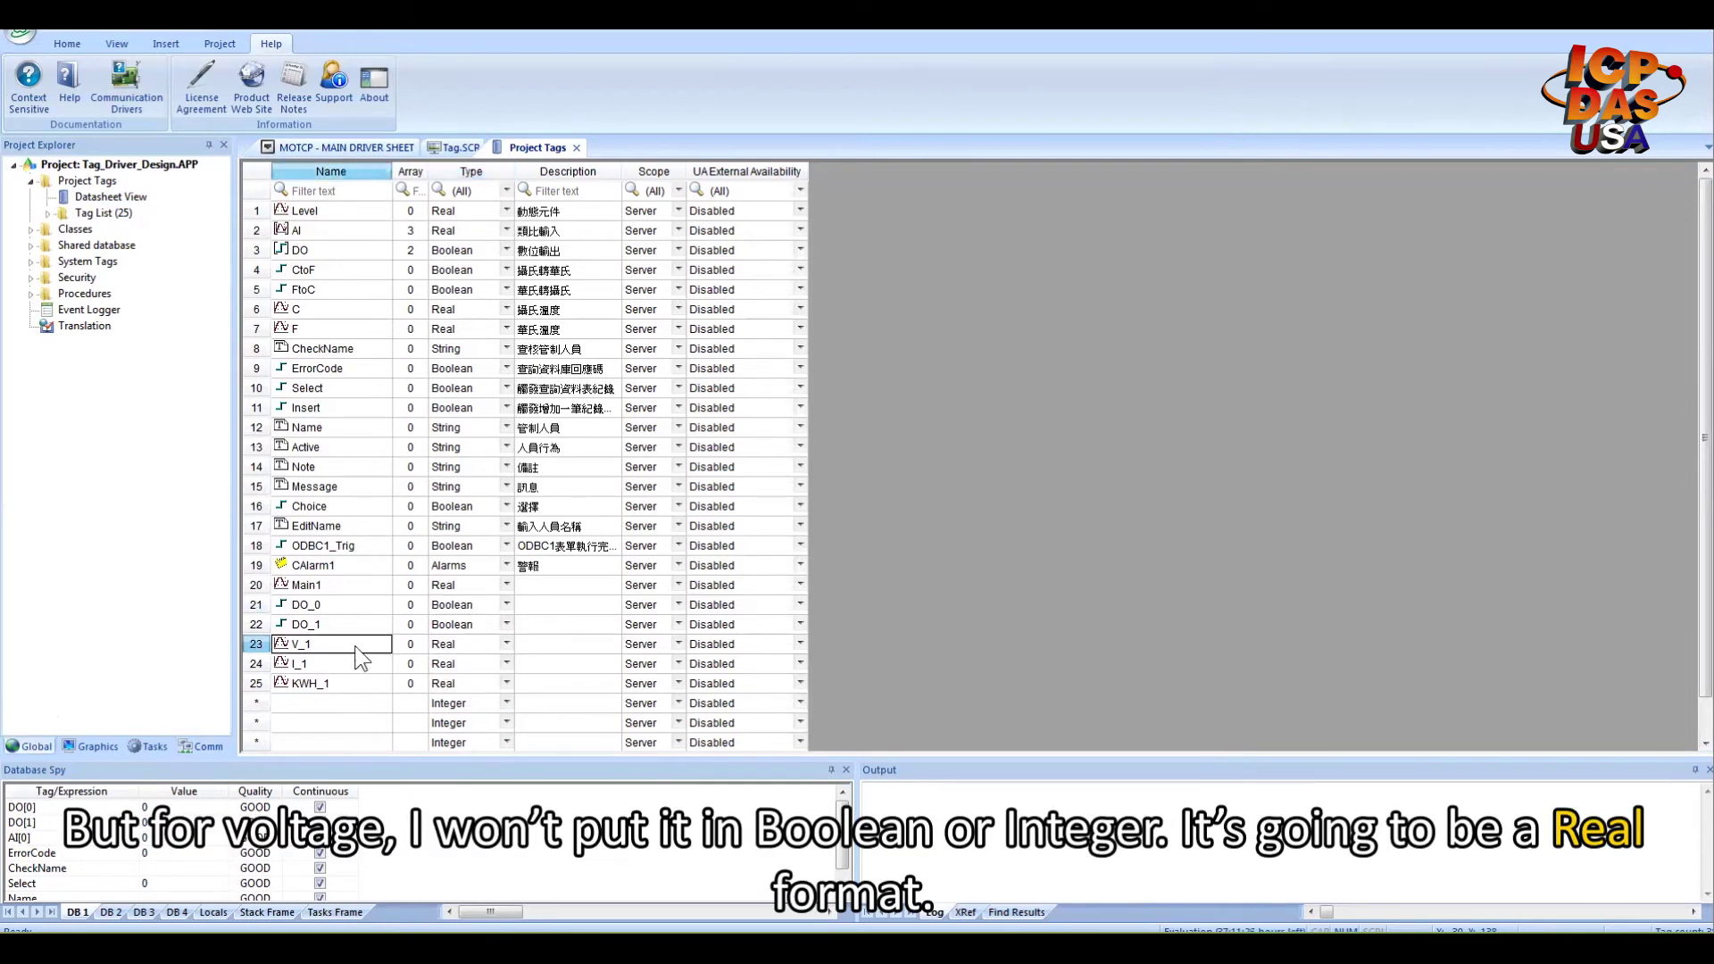
{"action": "left_click", "coordinate": [505, 641]}
{"action": "left_click", "coordinate": [505, 640]}
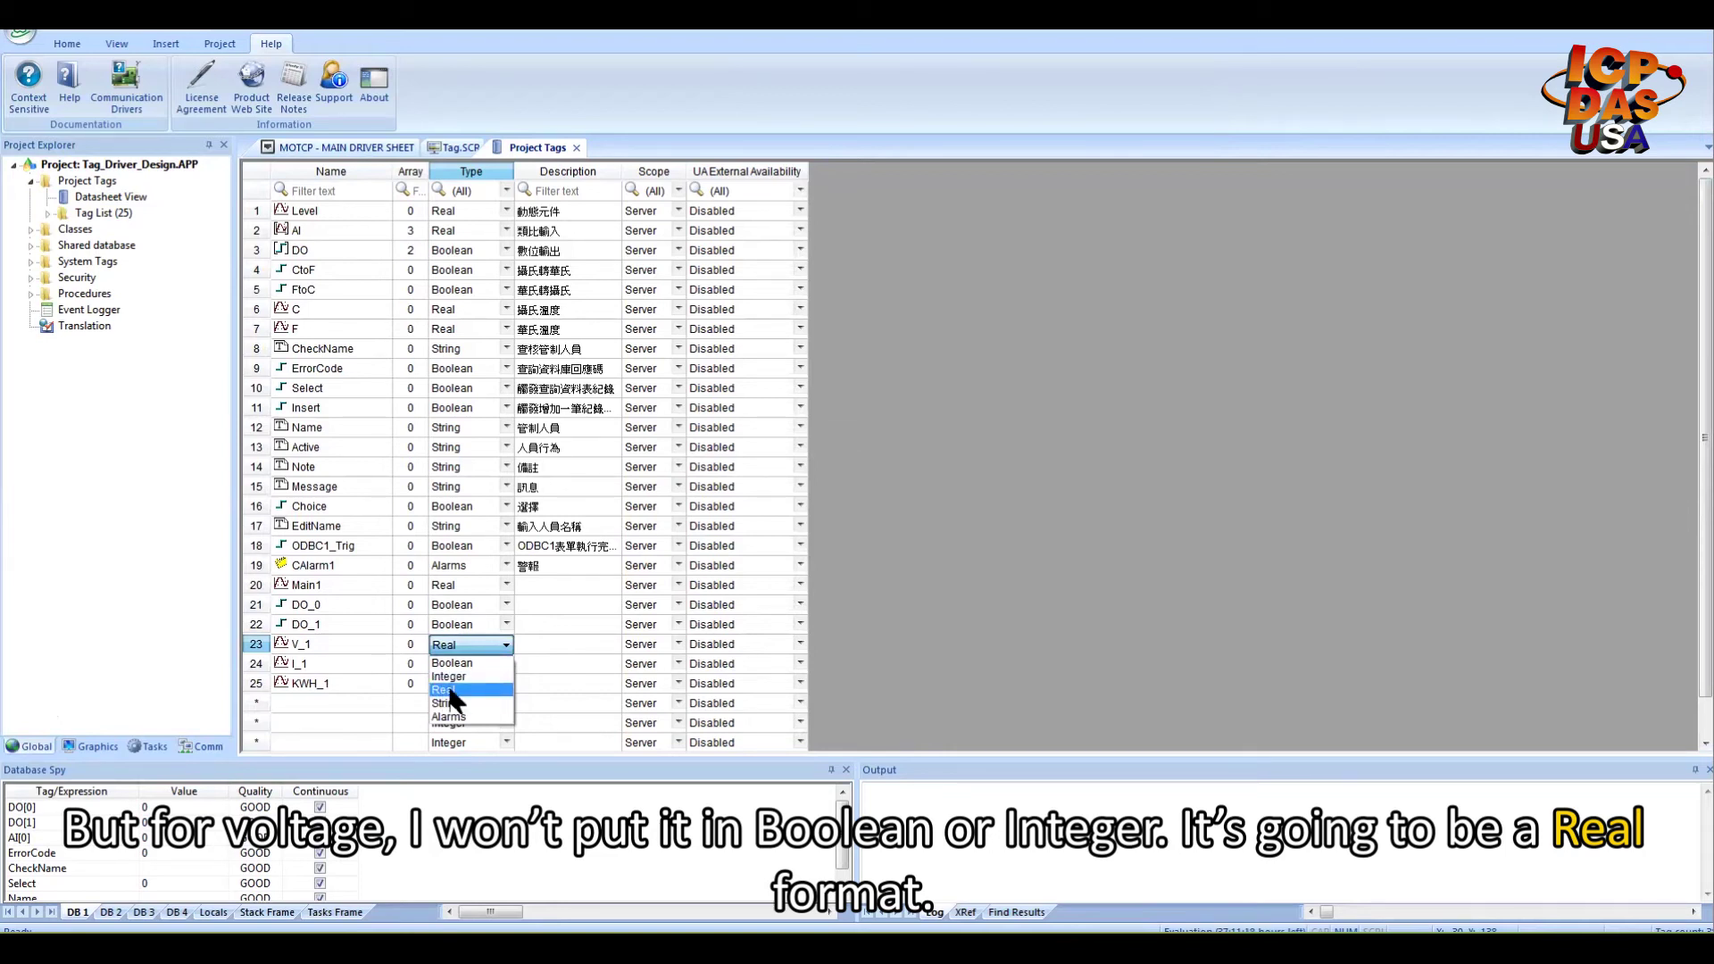
{"action": "left_click", "coordinate": [477, 691]}
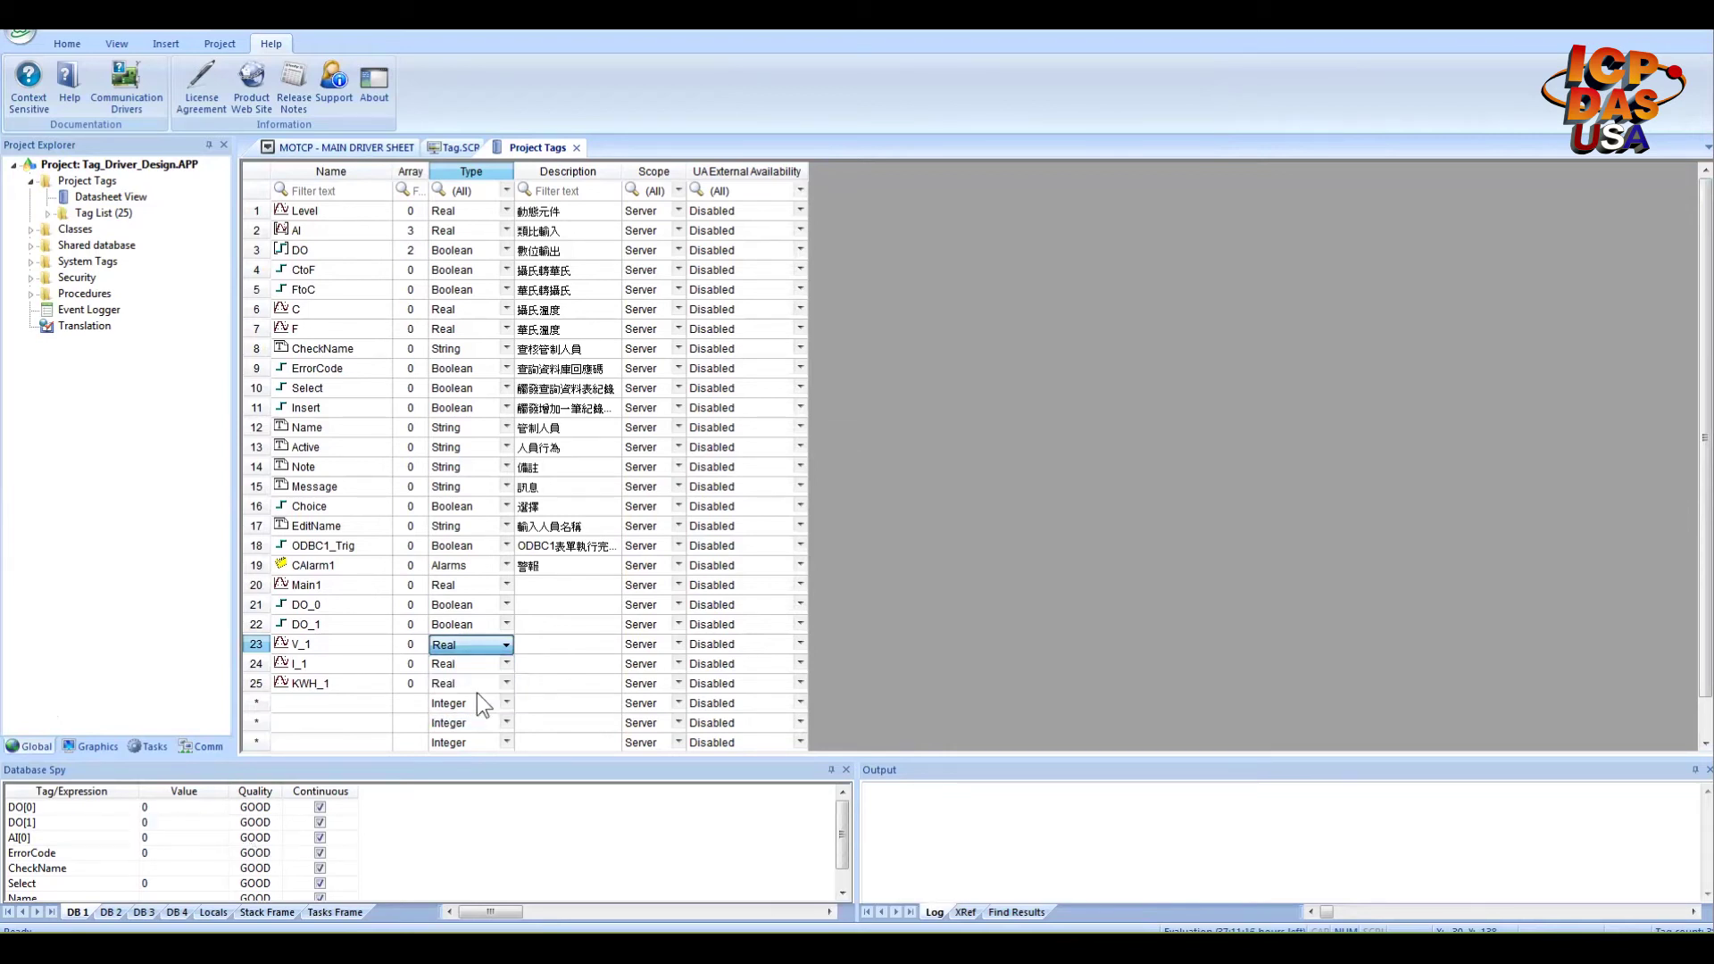
{"action": "left_click", "coordinate": [596, 667]}
Reopen the MOTCP MAIN DRIVER SHEET from the Comm tree's Drivers folder
{"action": "left_click", "coordinate": [195, 744]}
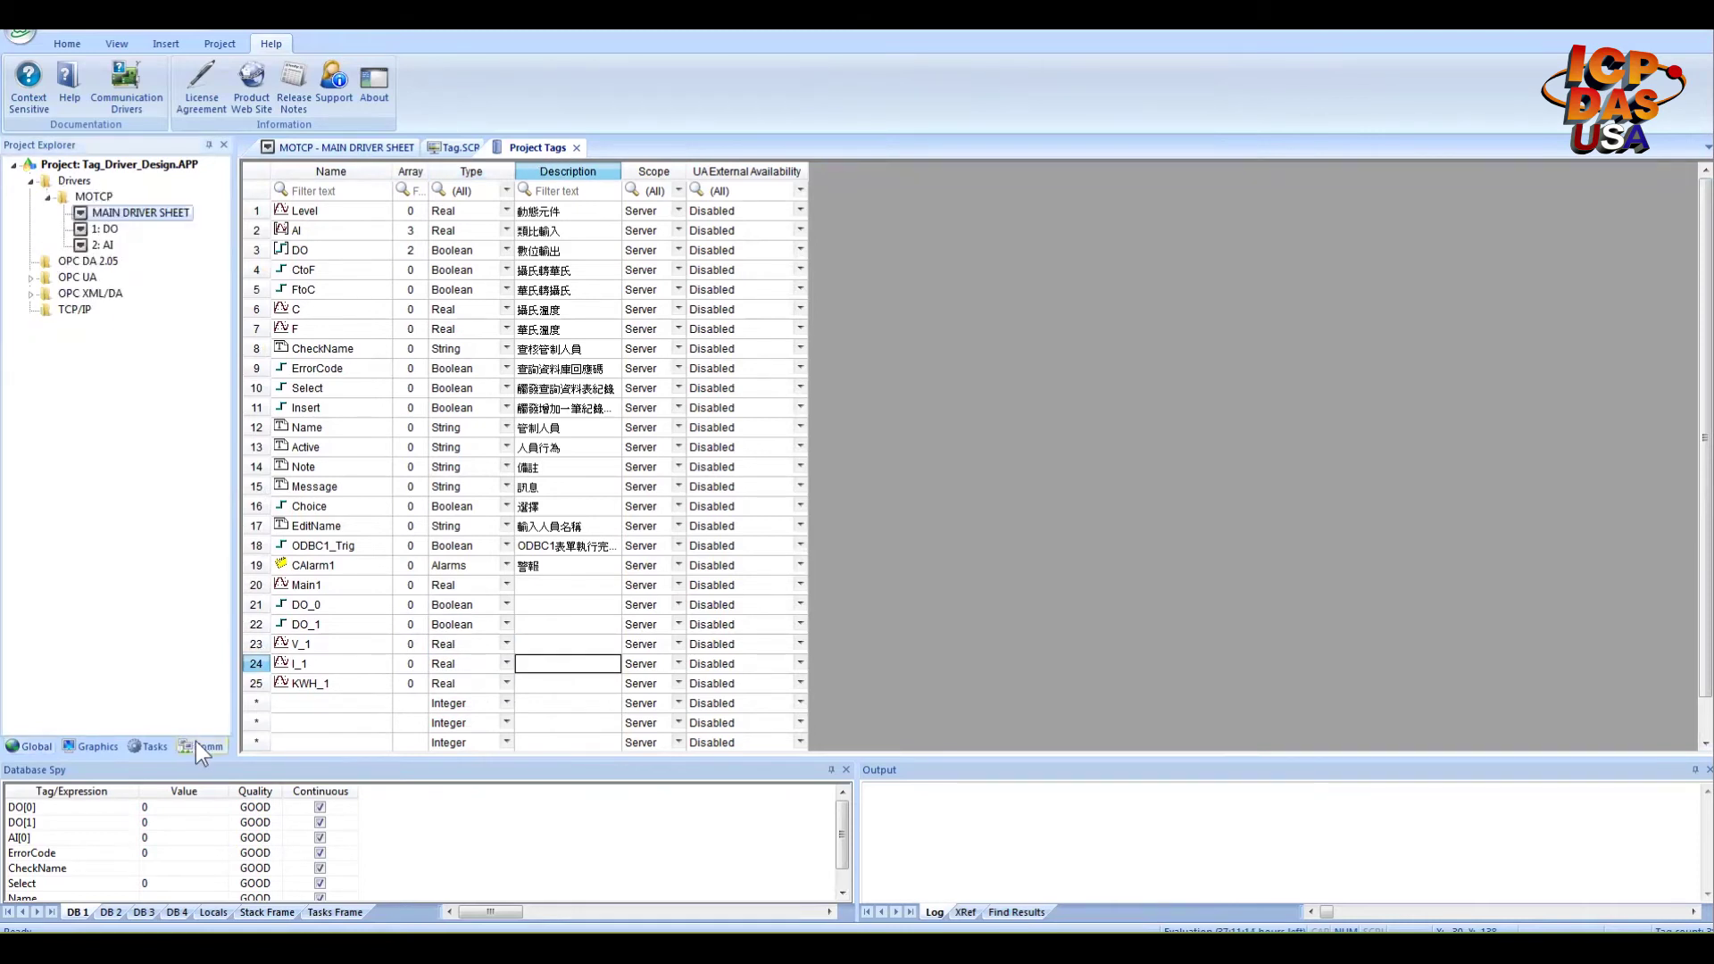
{"action": "double_click", "coordinate": [141, 214]}
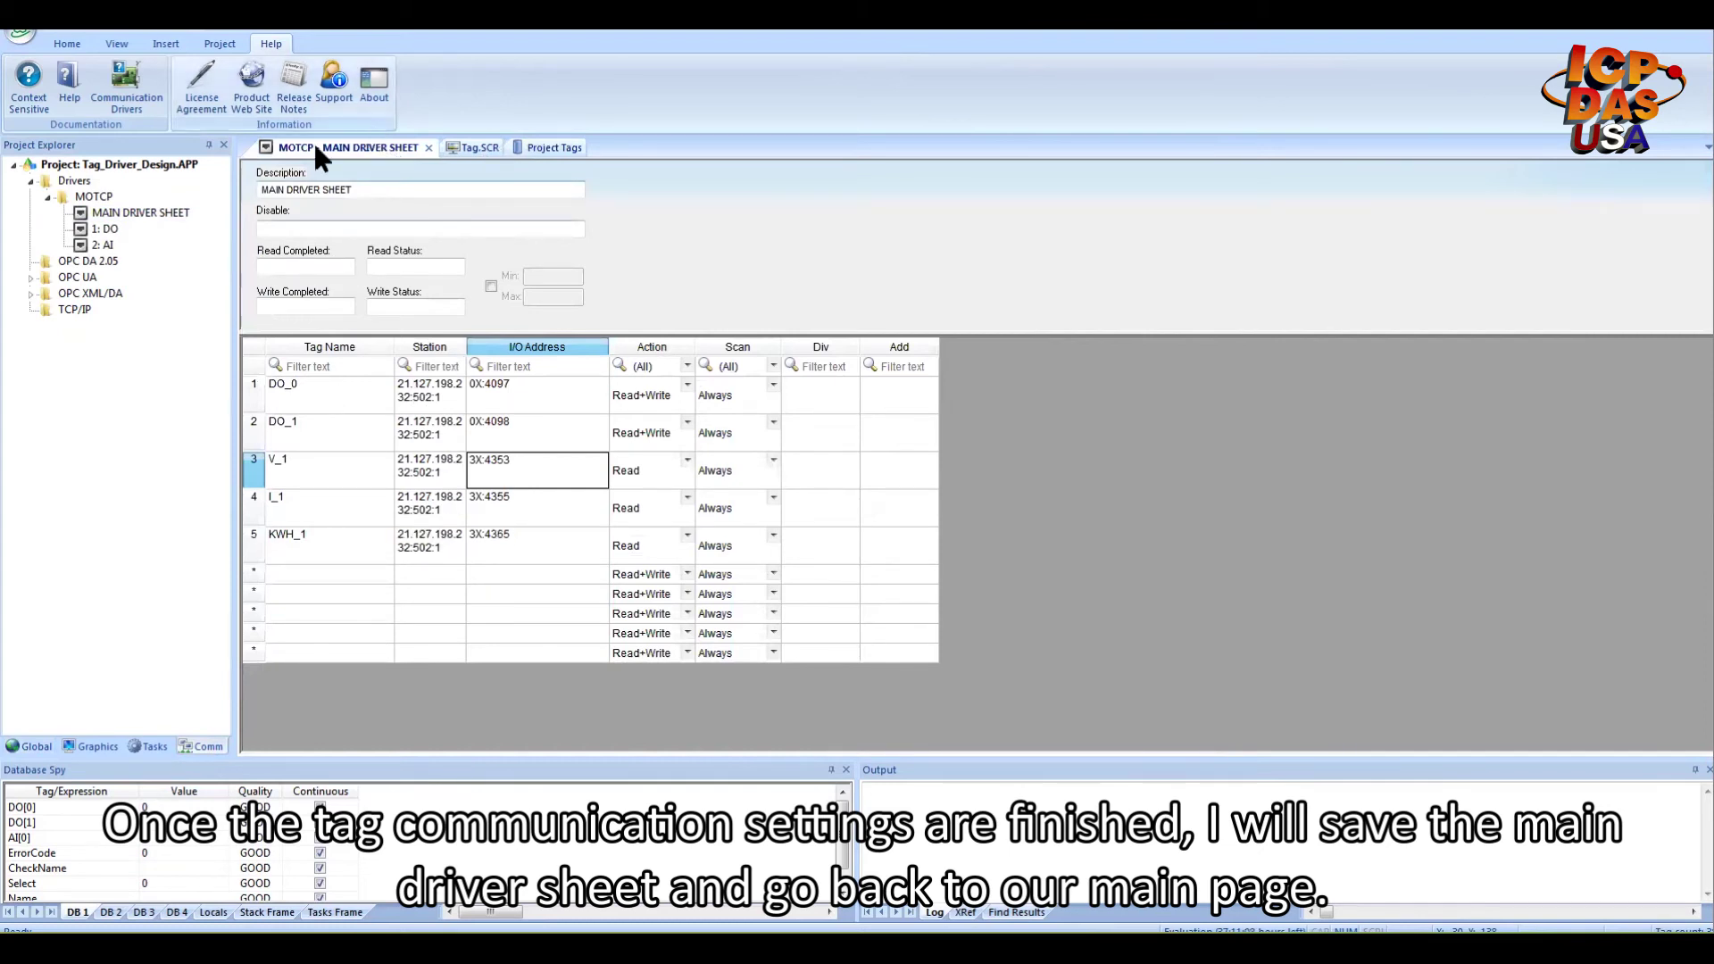
Bring up the Tag screen from the Graphics Screens list and select its voltage value box
{"action": "left_click", "coordinate": [465, 149]}
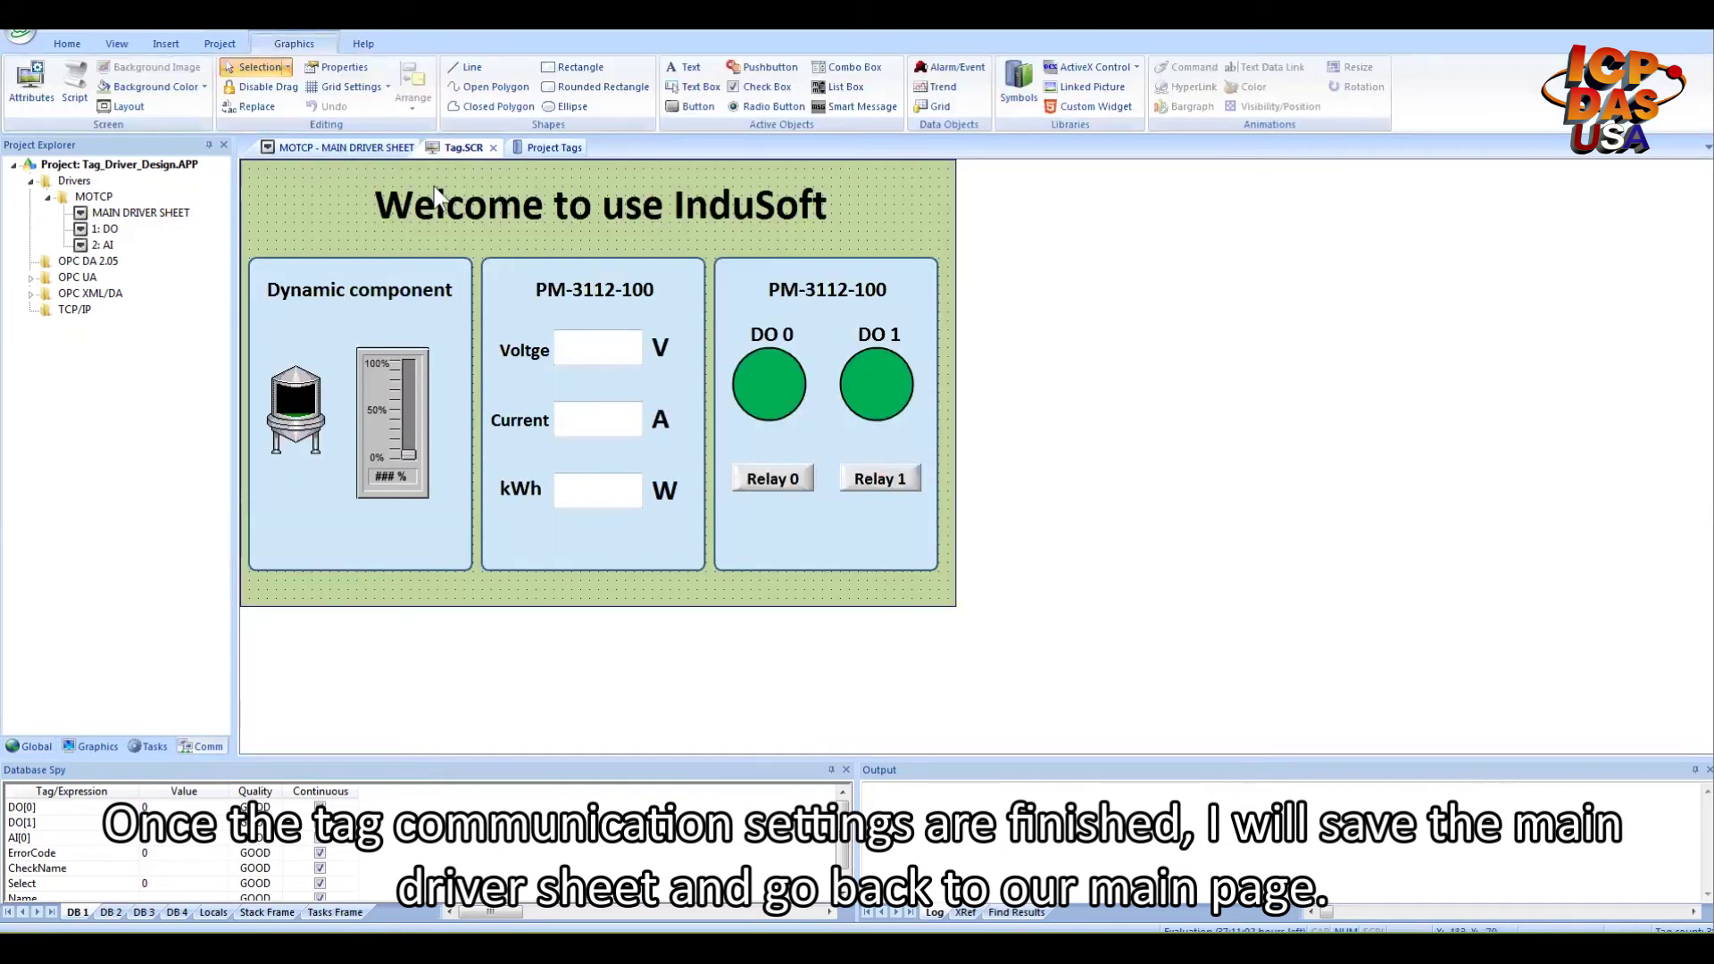
{"action": "left_click", "coordinate": [92, 746]}
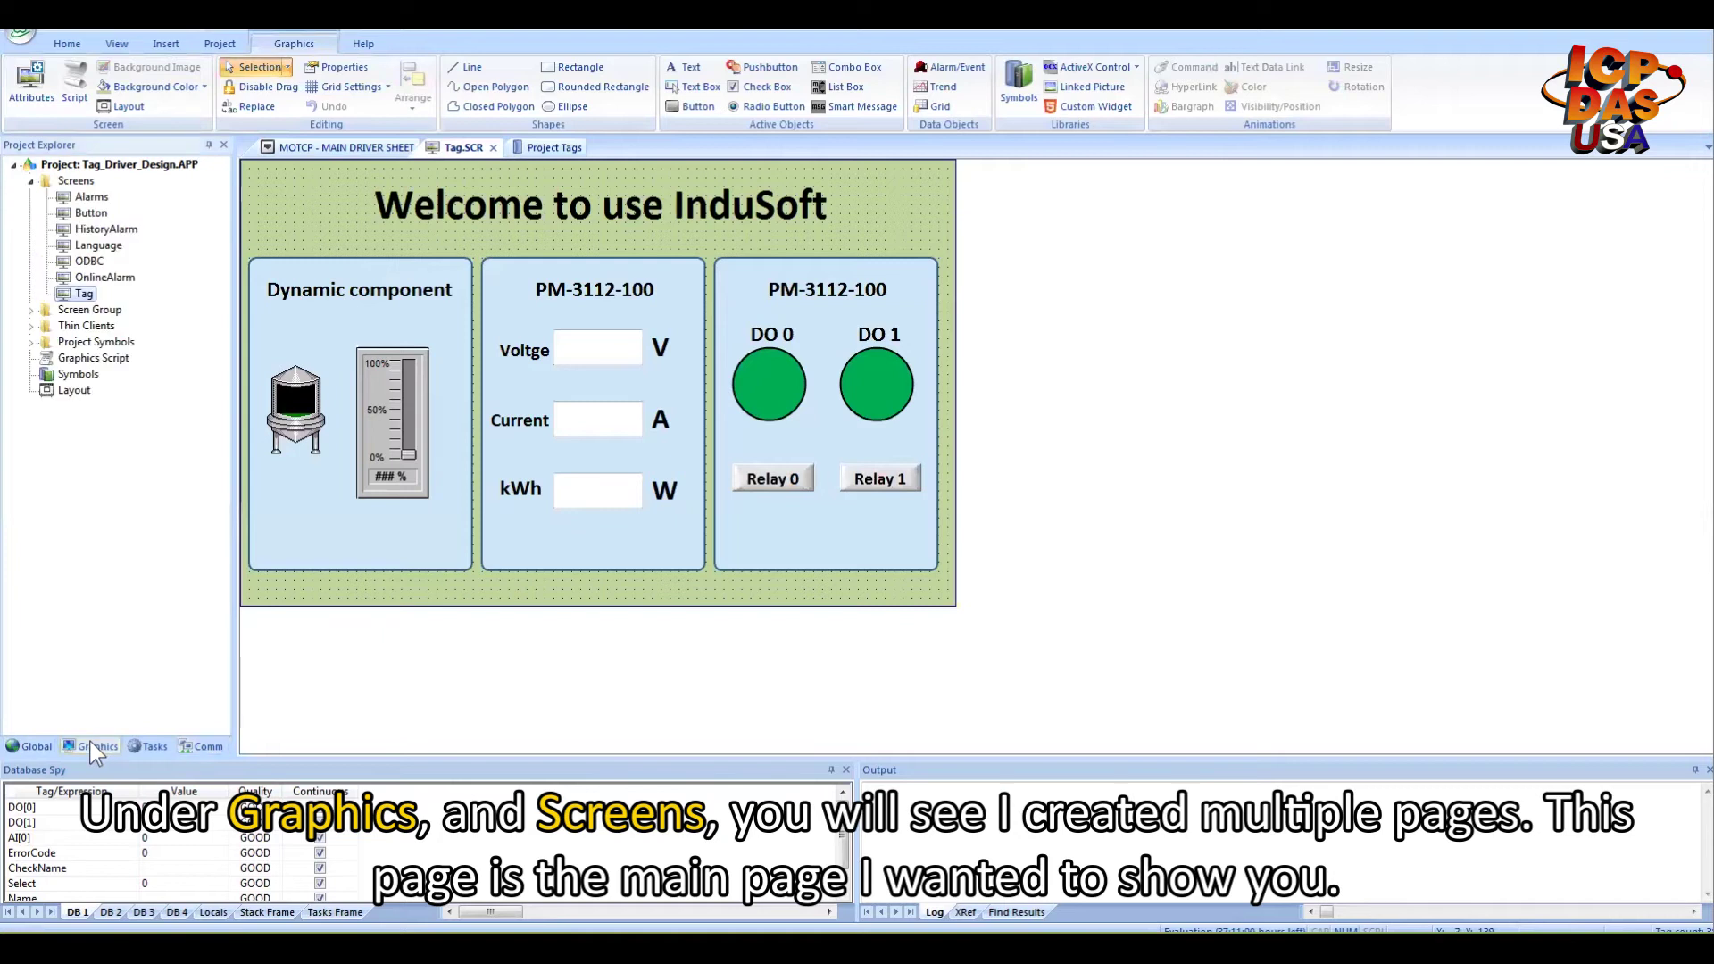
{"action": "left_click", "coordinate": [66, 182]}
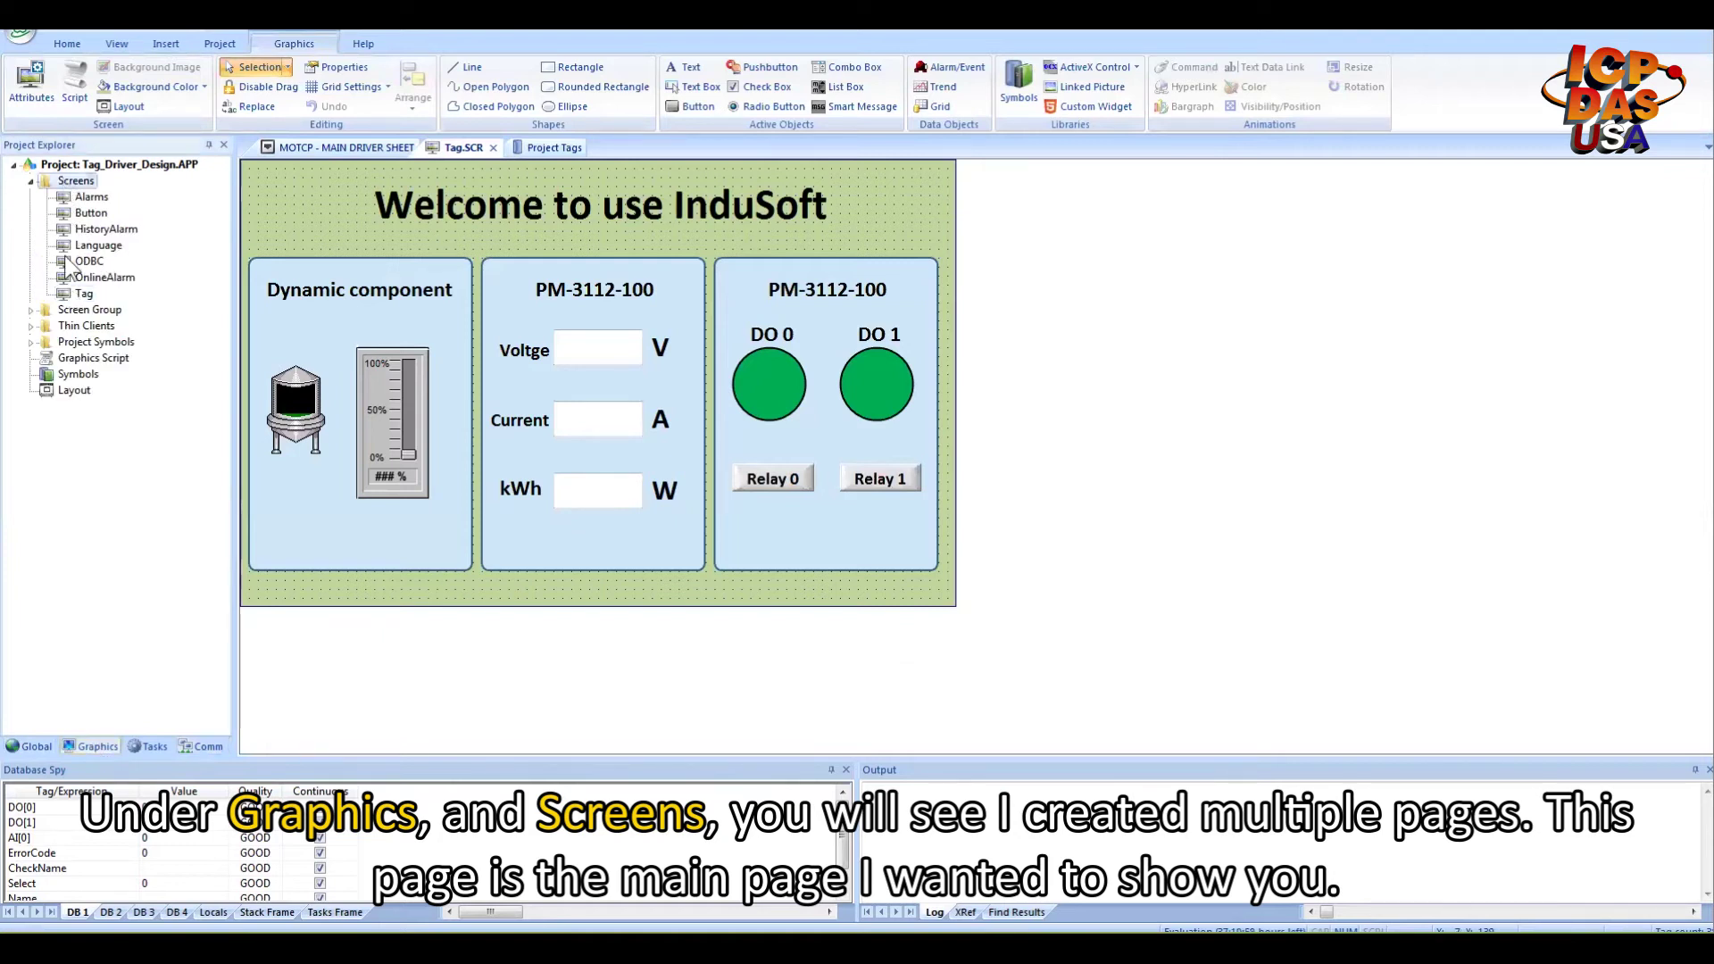
{"action": "left_click", "coordinate": [91, 199]}
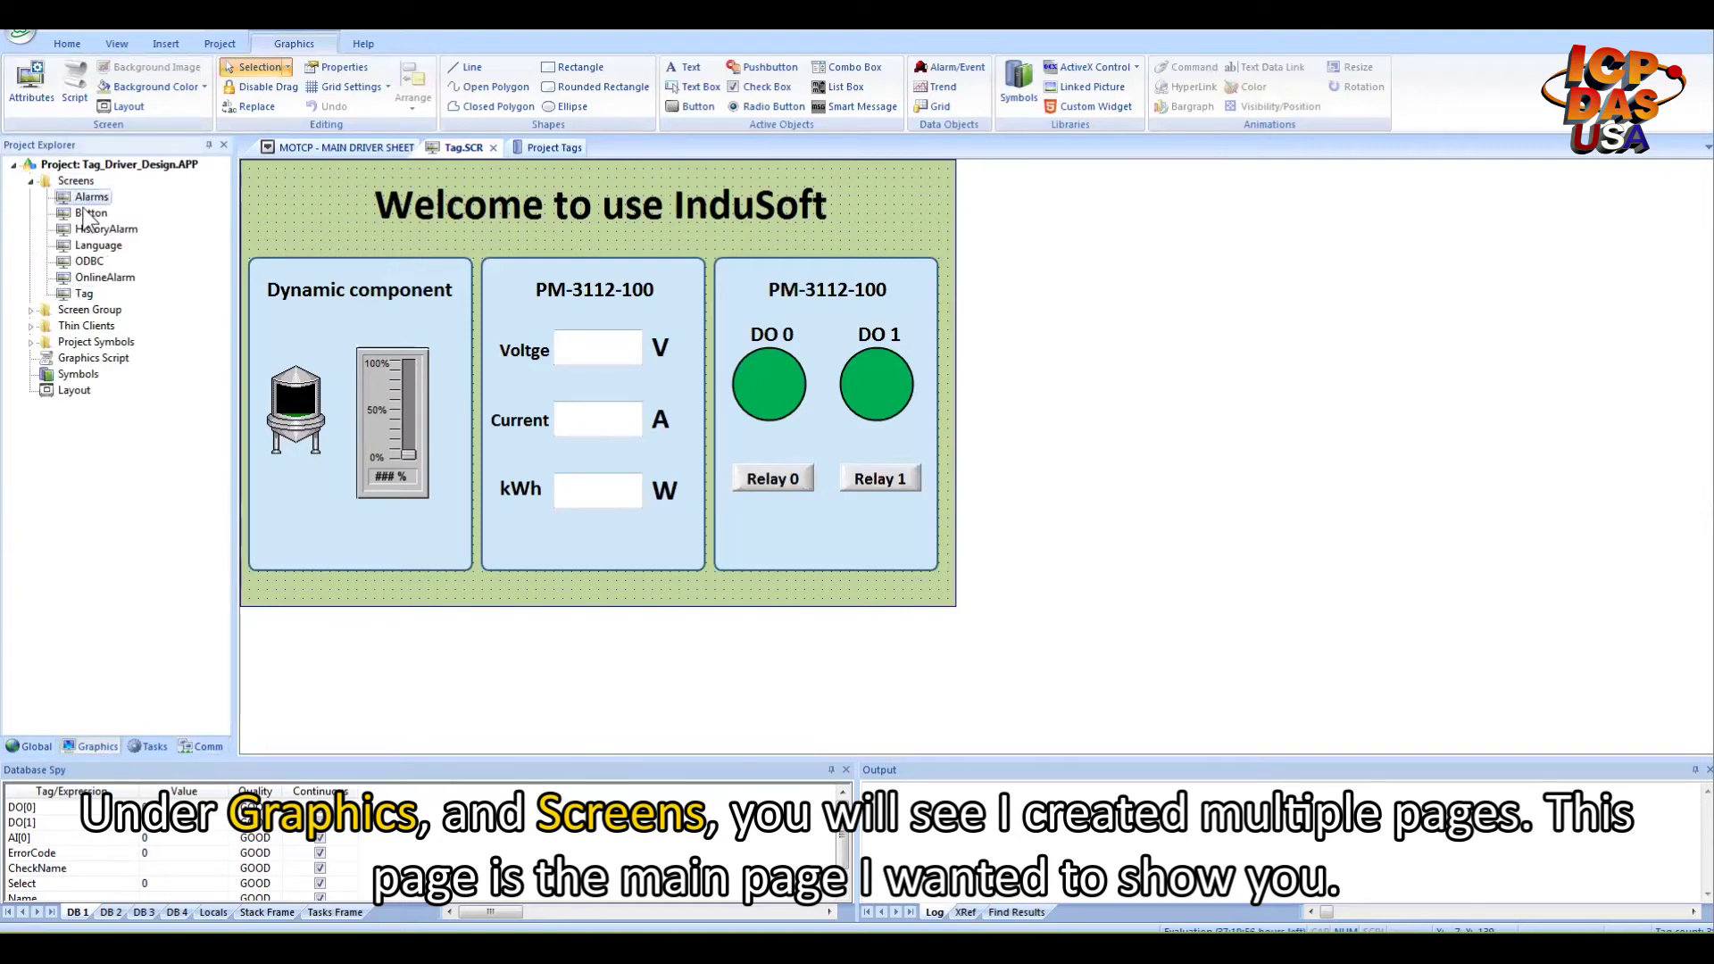
{"action": "left_click", "coordinate": [88, 214]}
{"action": "left_click", "coordinate": [82, 232]}
{"action": "left_click", "coordinate": [88, 296]}
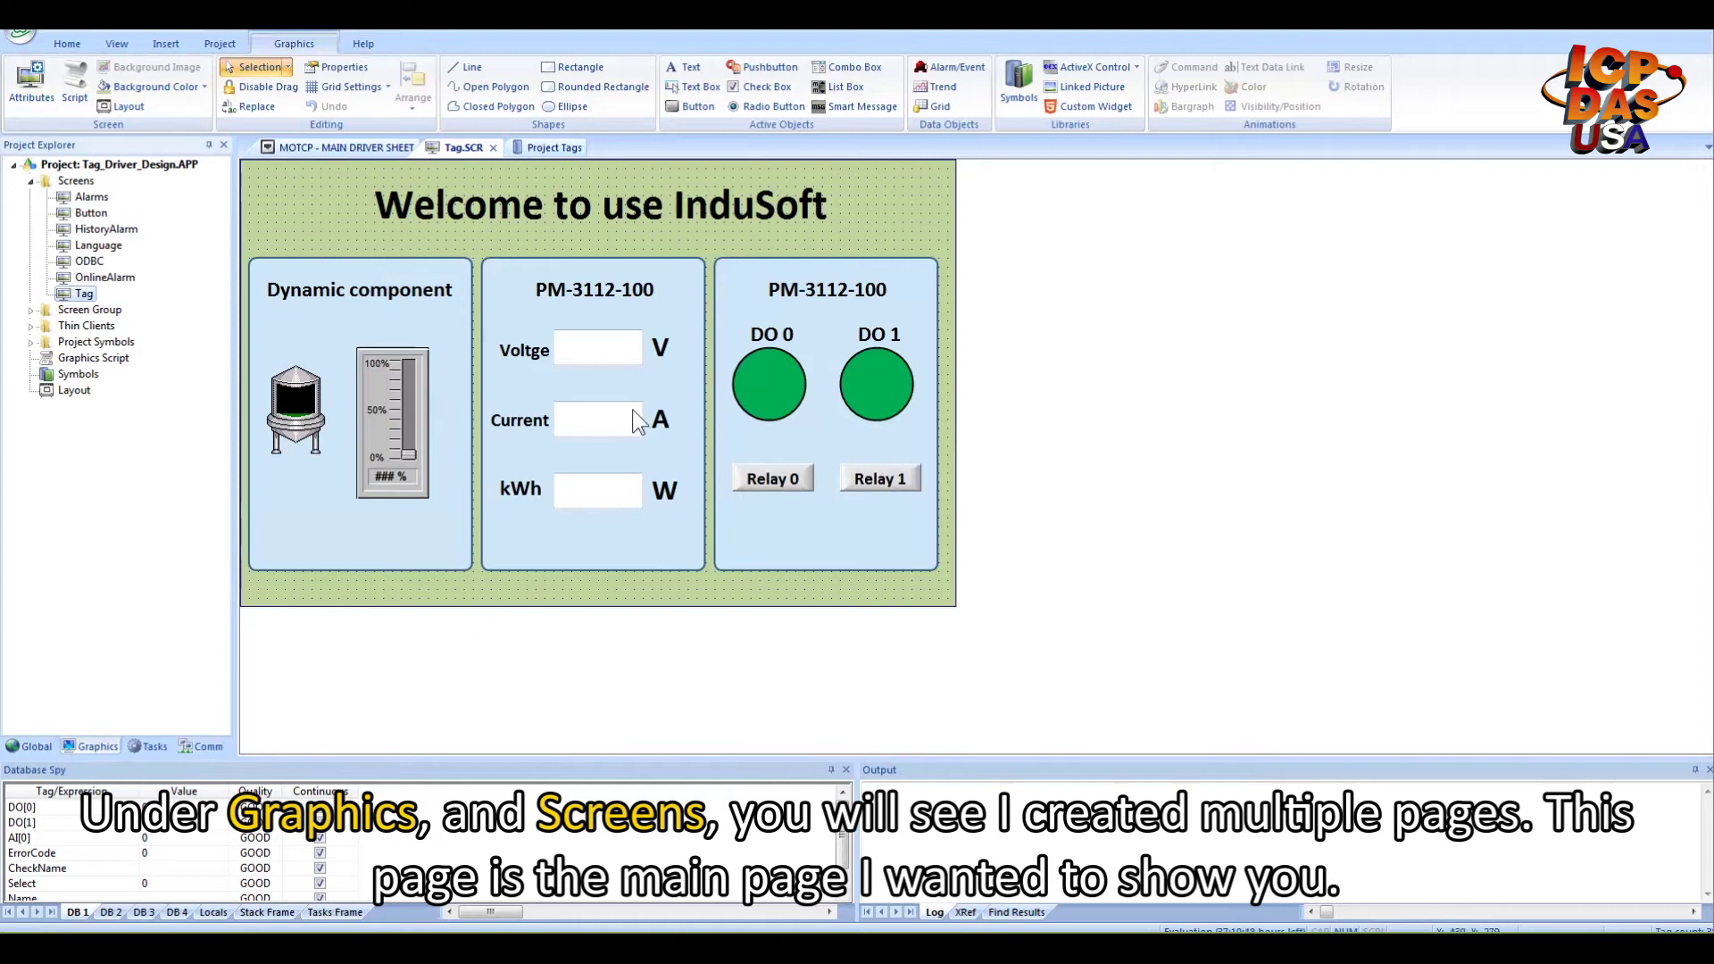
{"action": "left_click", "coordinate": [580, 348]}
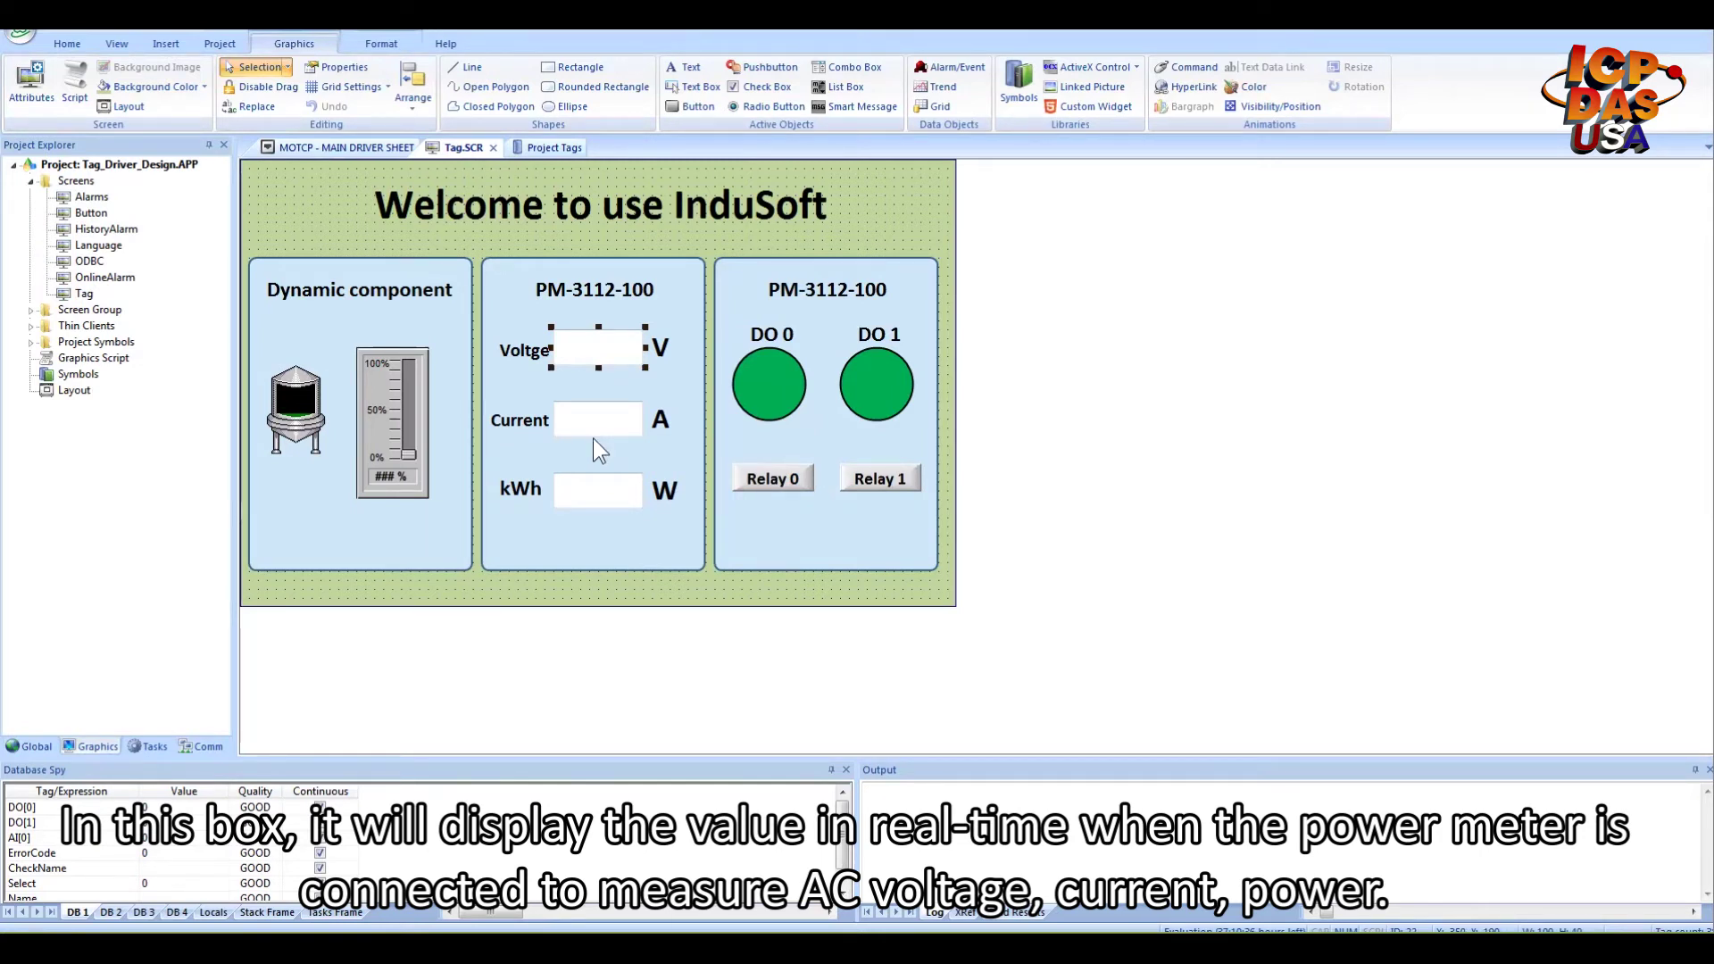
{"action": "left_click", "coordinate": [810, 391]}
{"action": "left_click", "coordinate": [805, 392]}
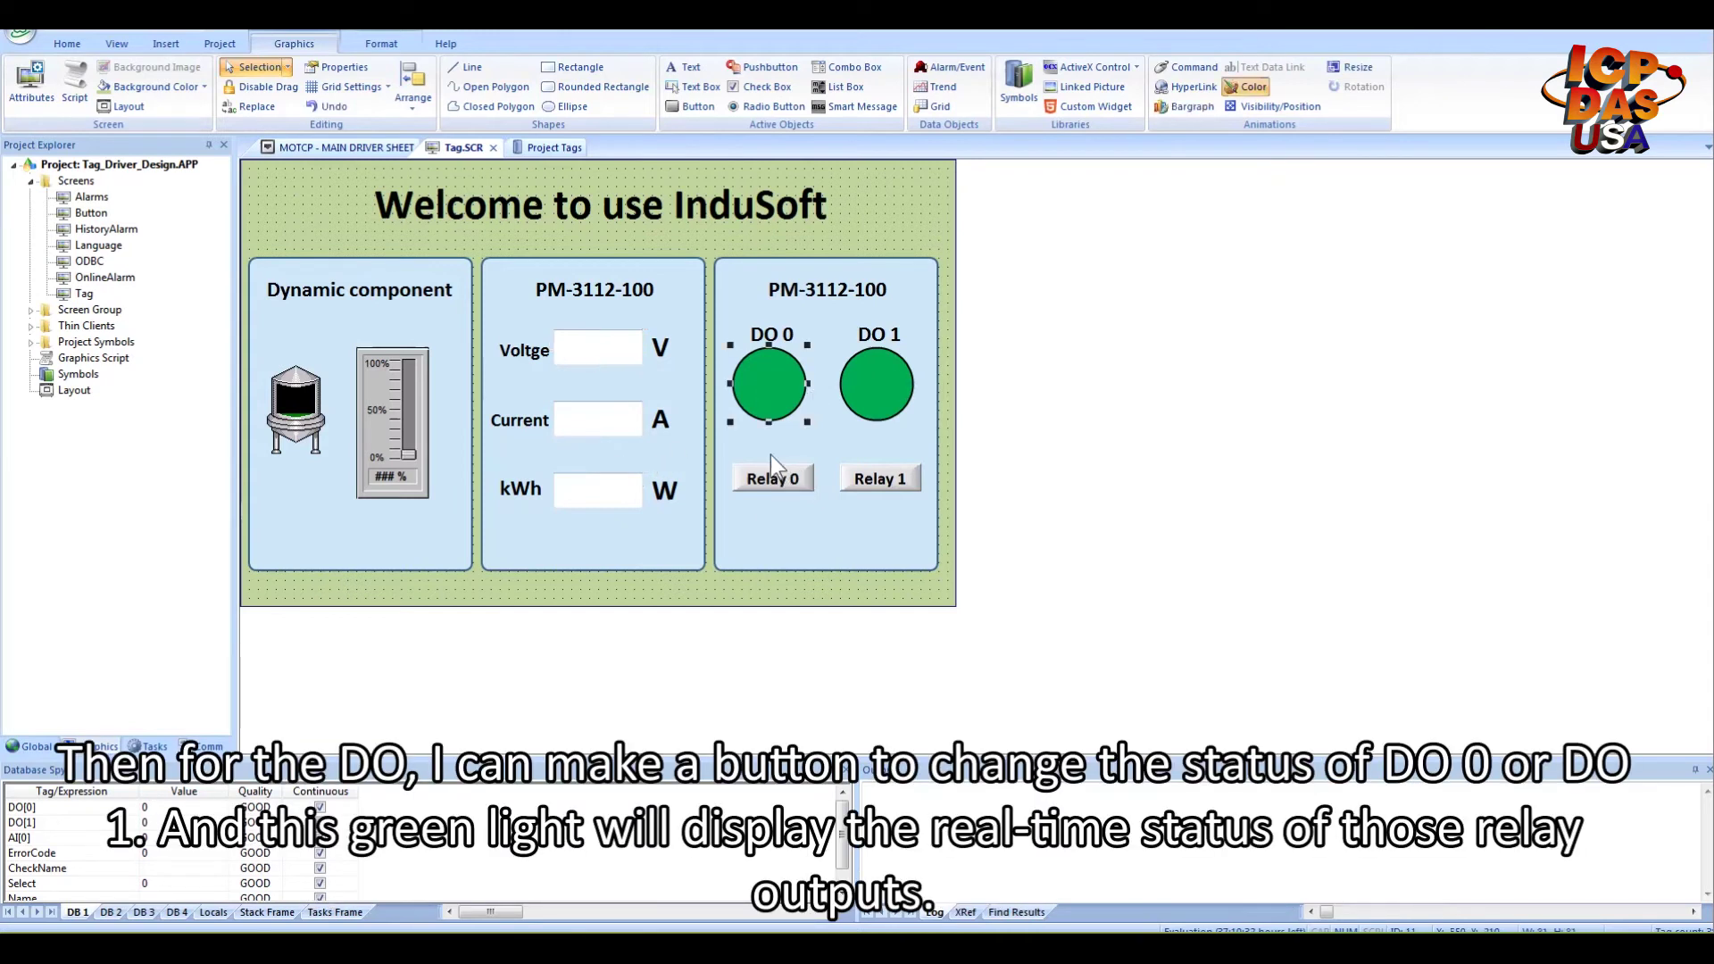
{"action": "left_click", "coordinate": [766, 482]}
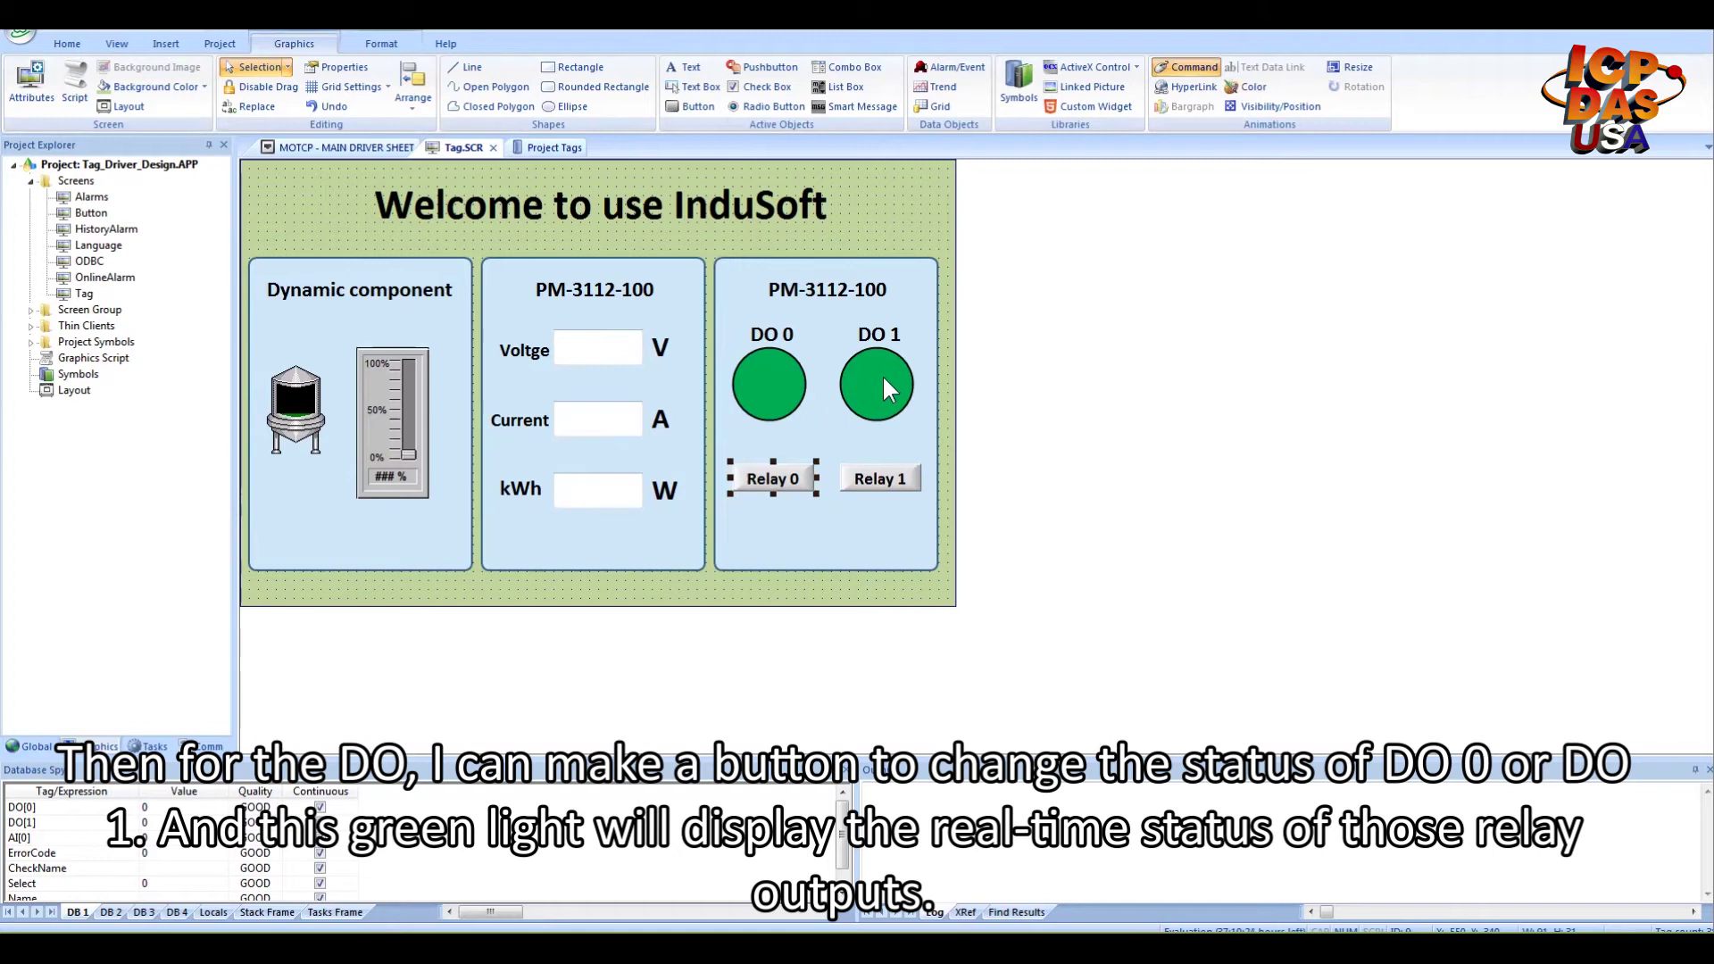
{"action": "left_click", "coordinate": [764, 393]}
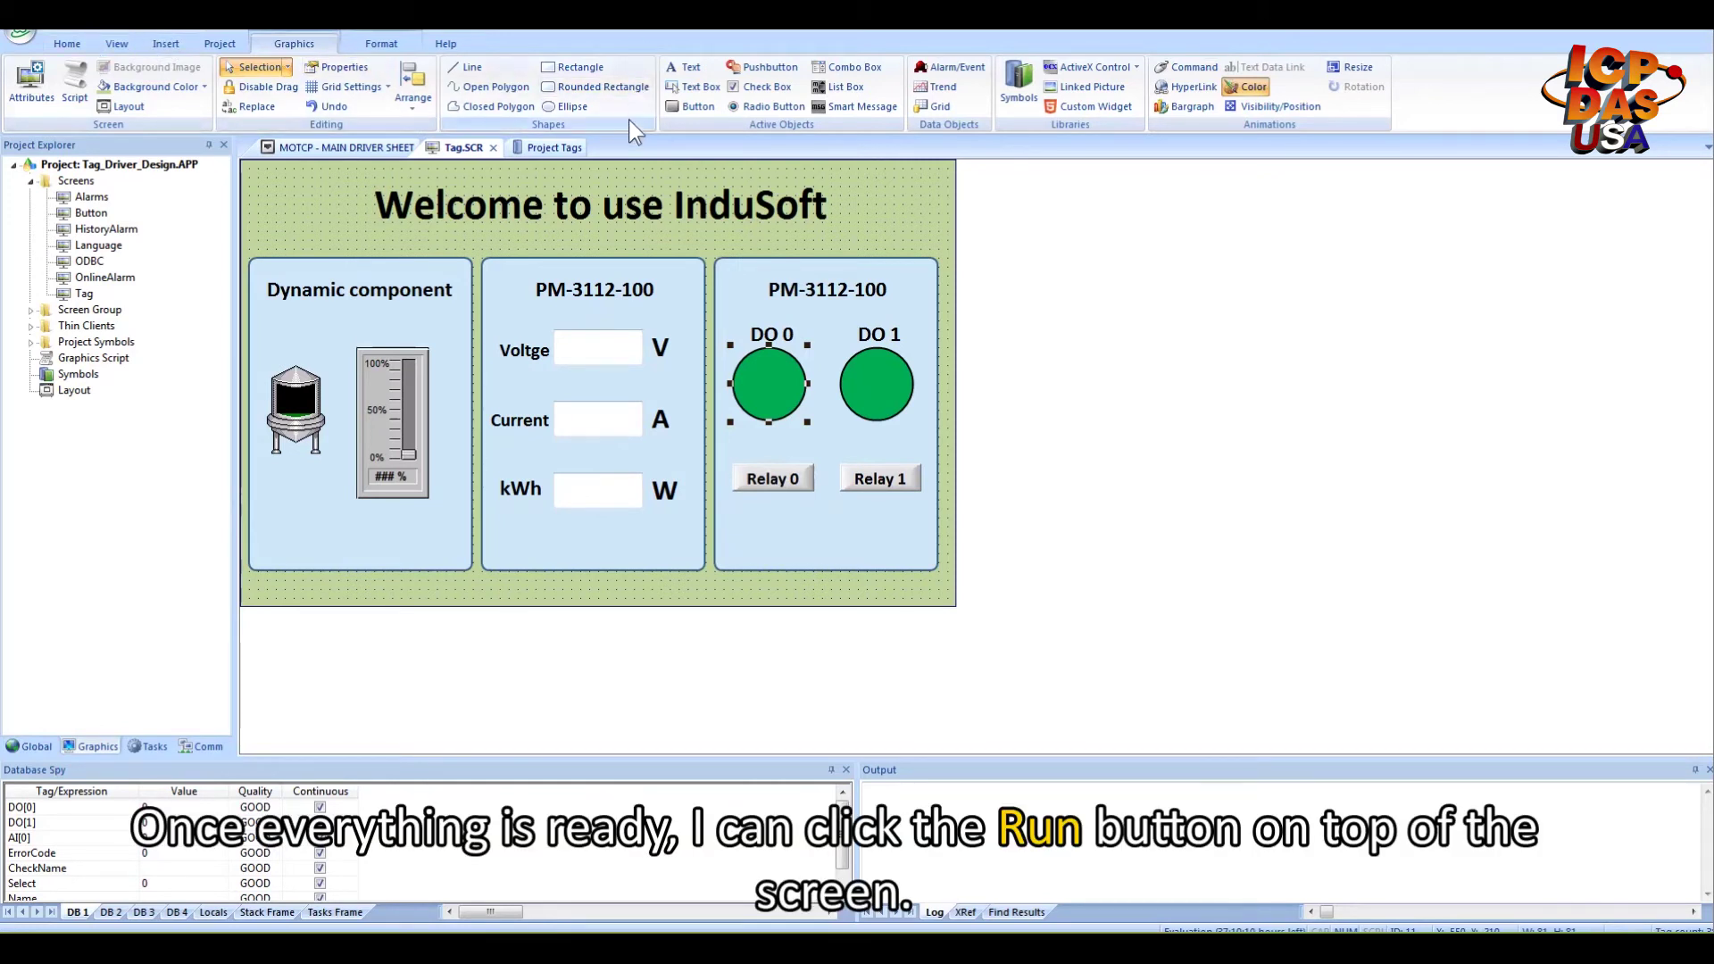
{"action": "left_click", "coordinate": [578, 66]}
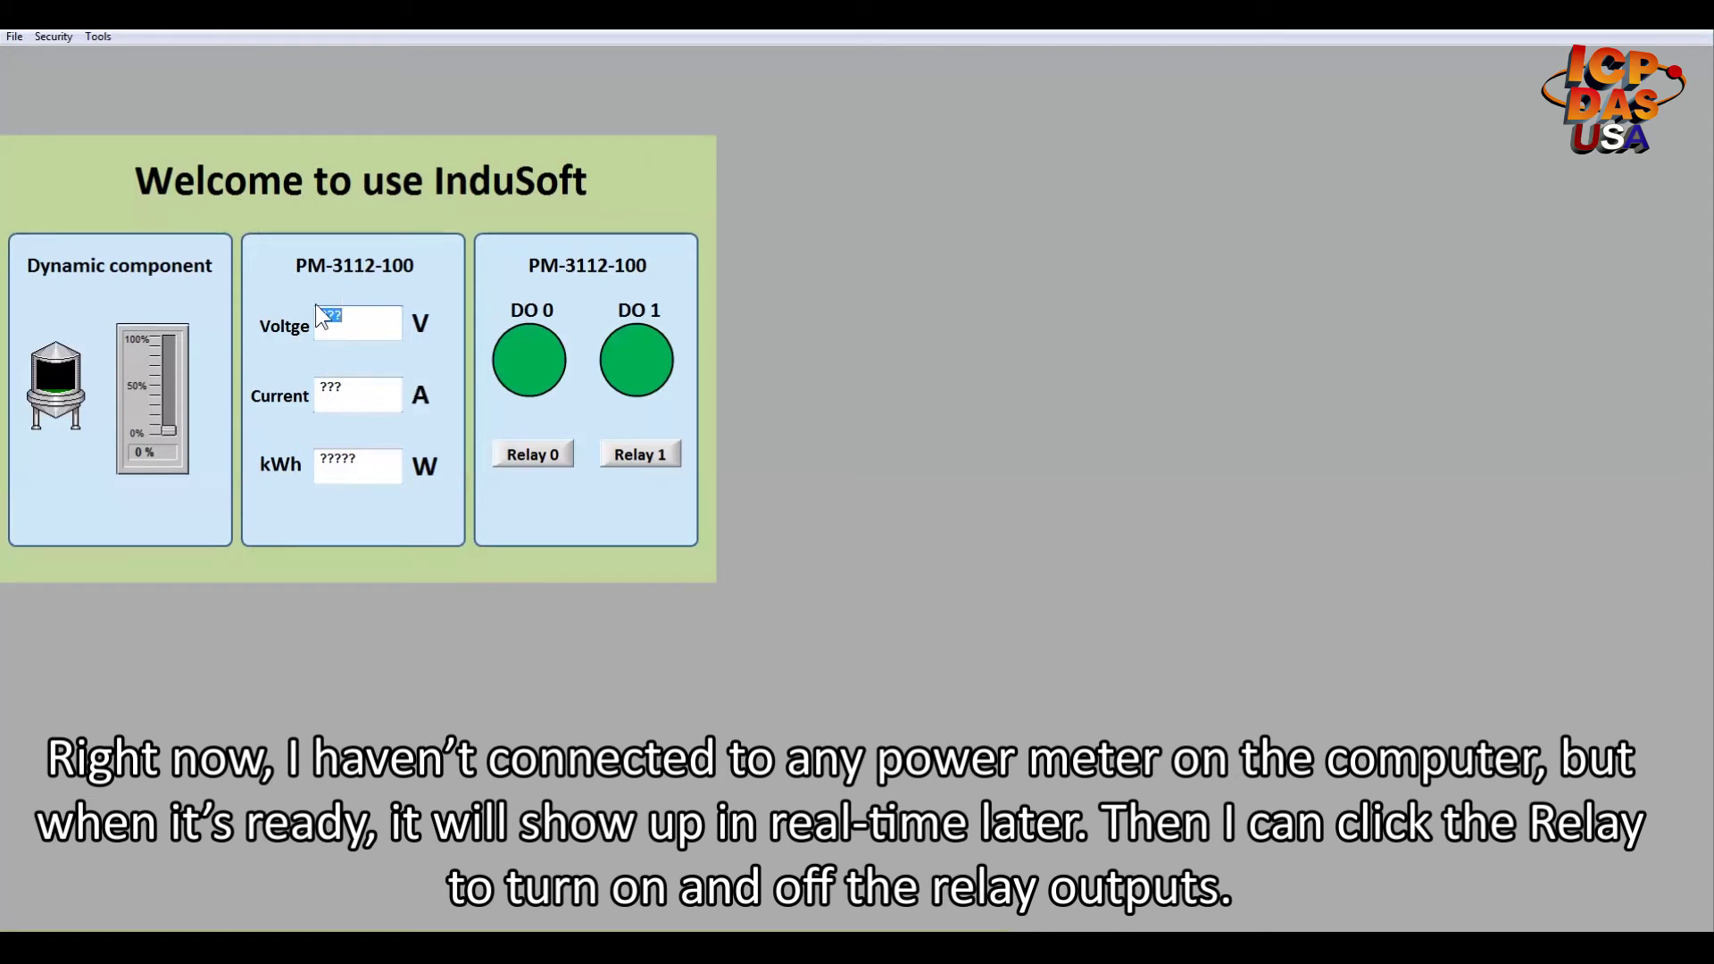
Toggle the DO 0 and DO 1 relay outputs in the running project
{"action": "left_click", "coordinate": [536, 460]}
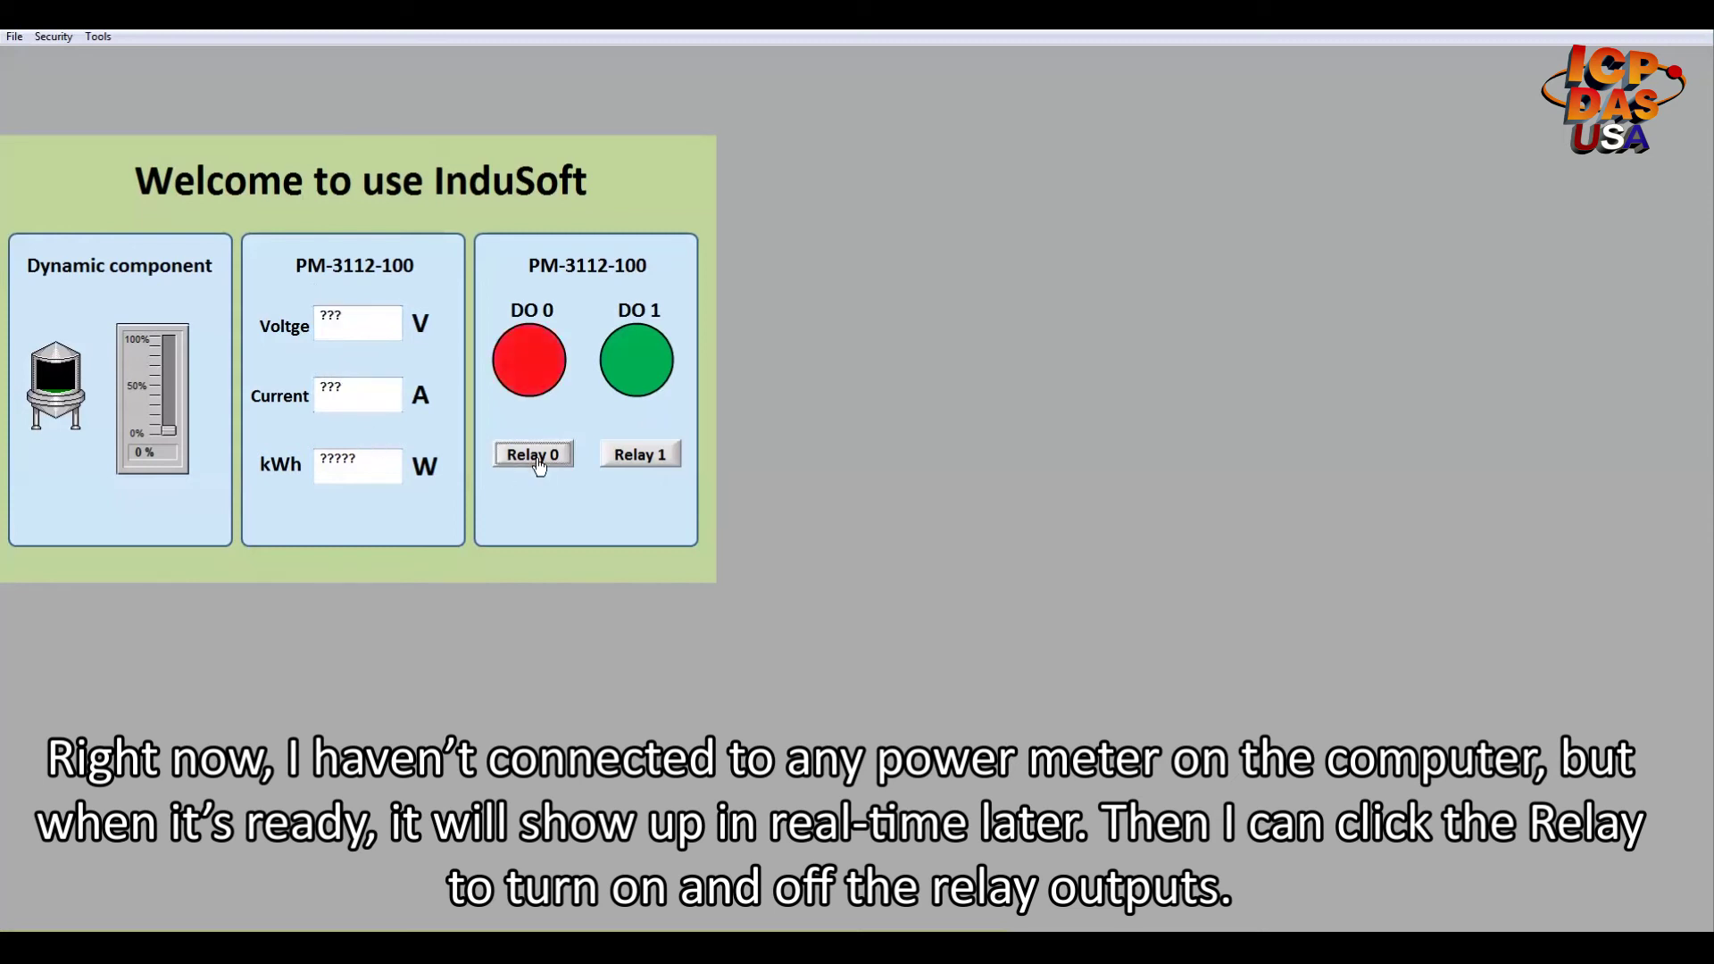
{"action": "left_click", "coordinate": [652, 456]}
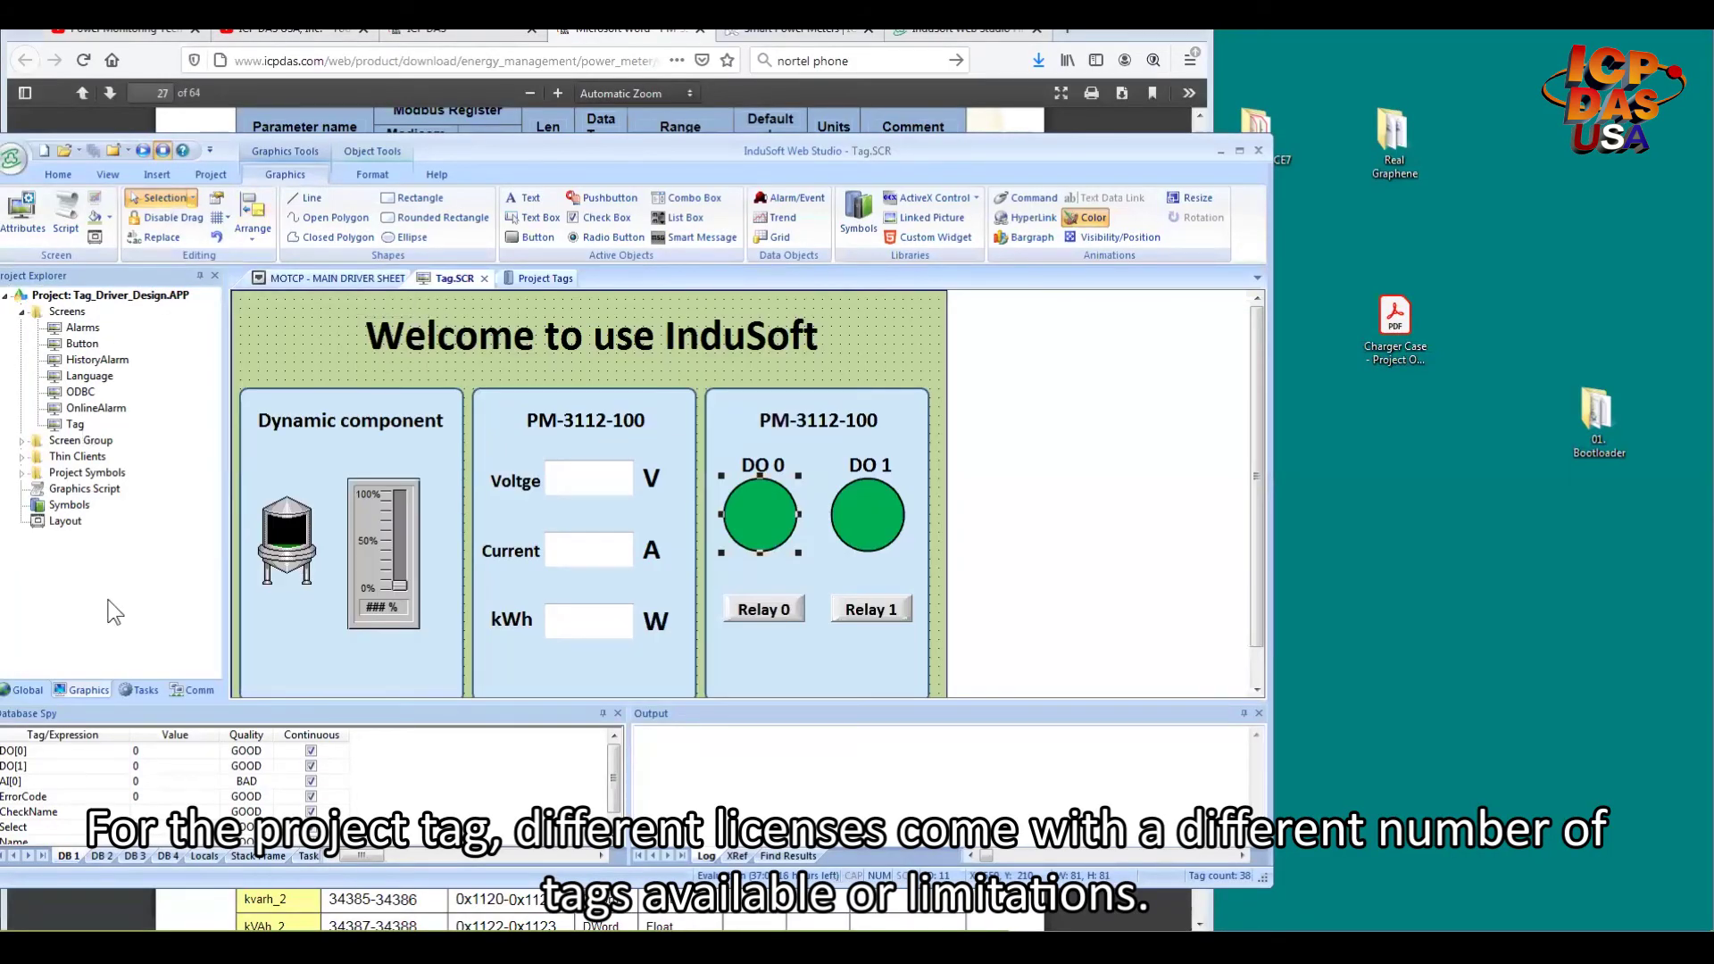
Open the Global Project Tags datasheet and scroll through all 25 tags down to KWH_1
{"action": "left_click", "coordinate": [21, 695]}
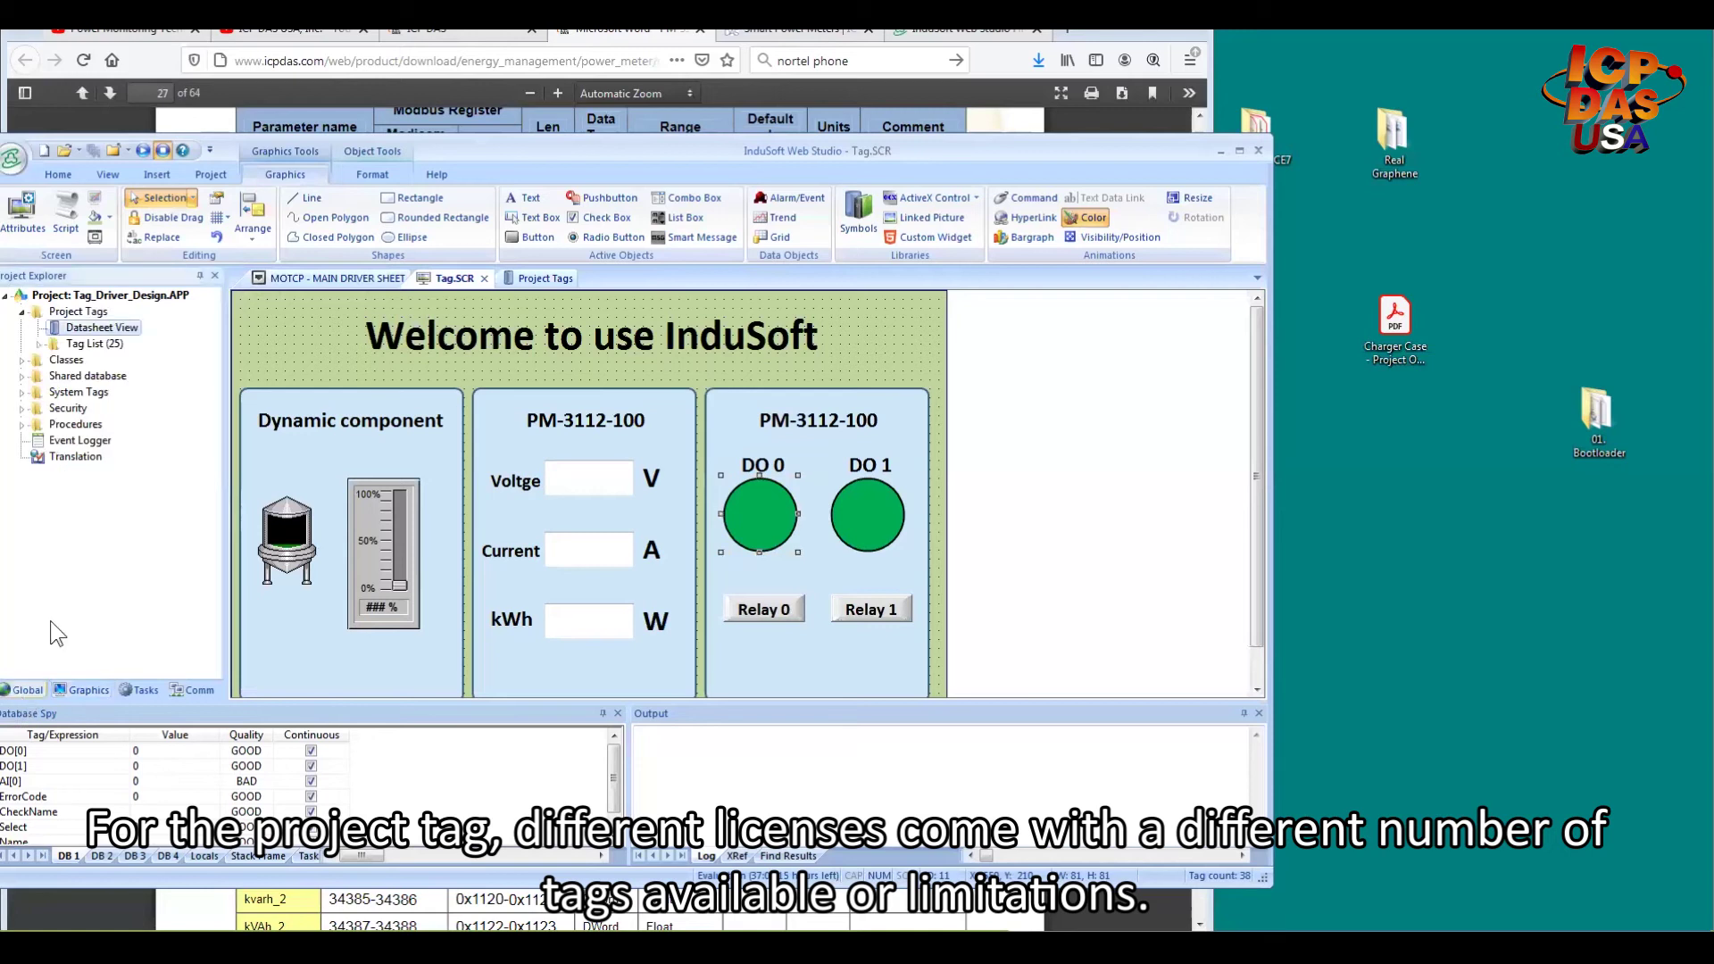
{"action": "double_click", "coordinate": [93, 328]}
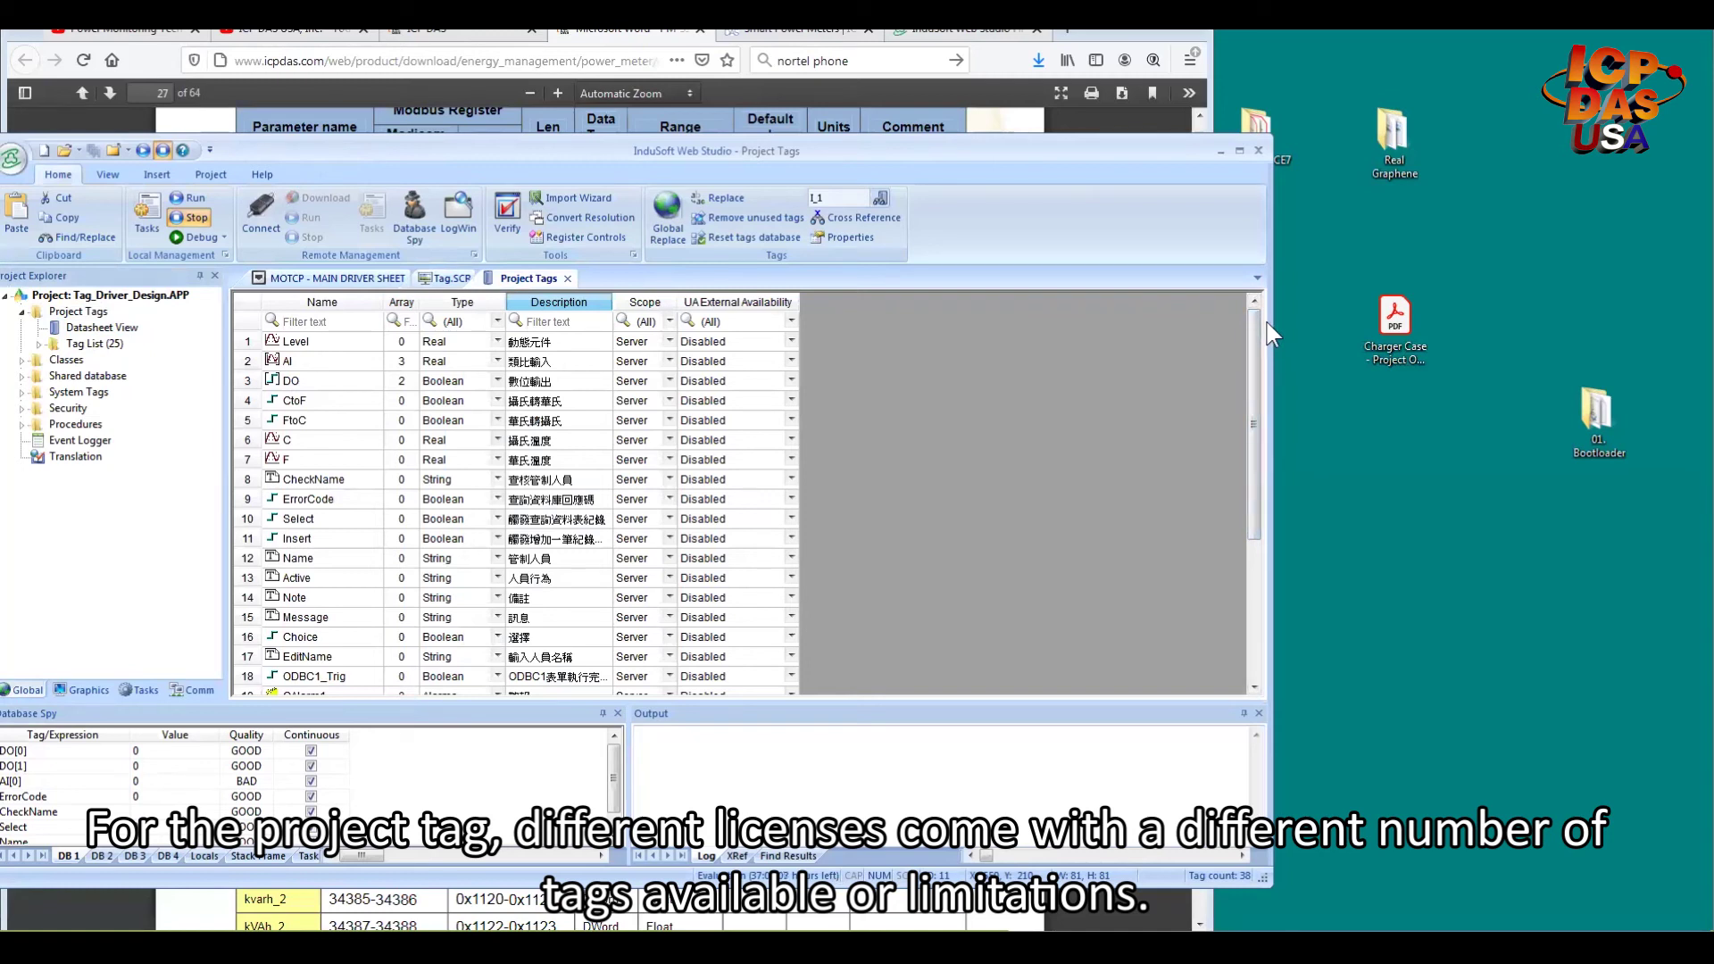
{"action": "left_click_drag", "start_coordinate": [1253, 322], "coordinate": [1259, 342]}
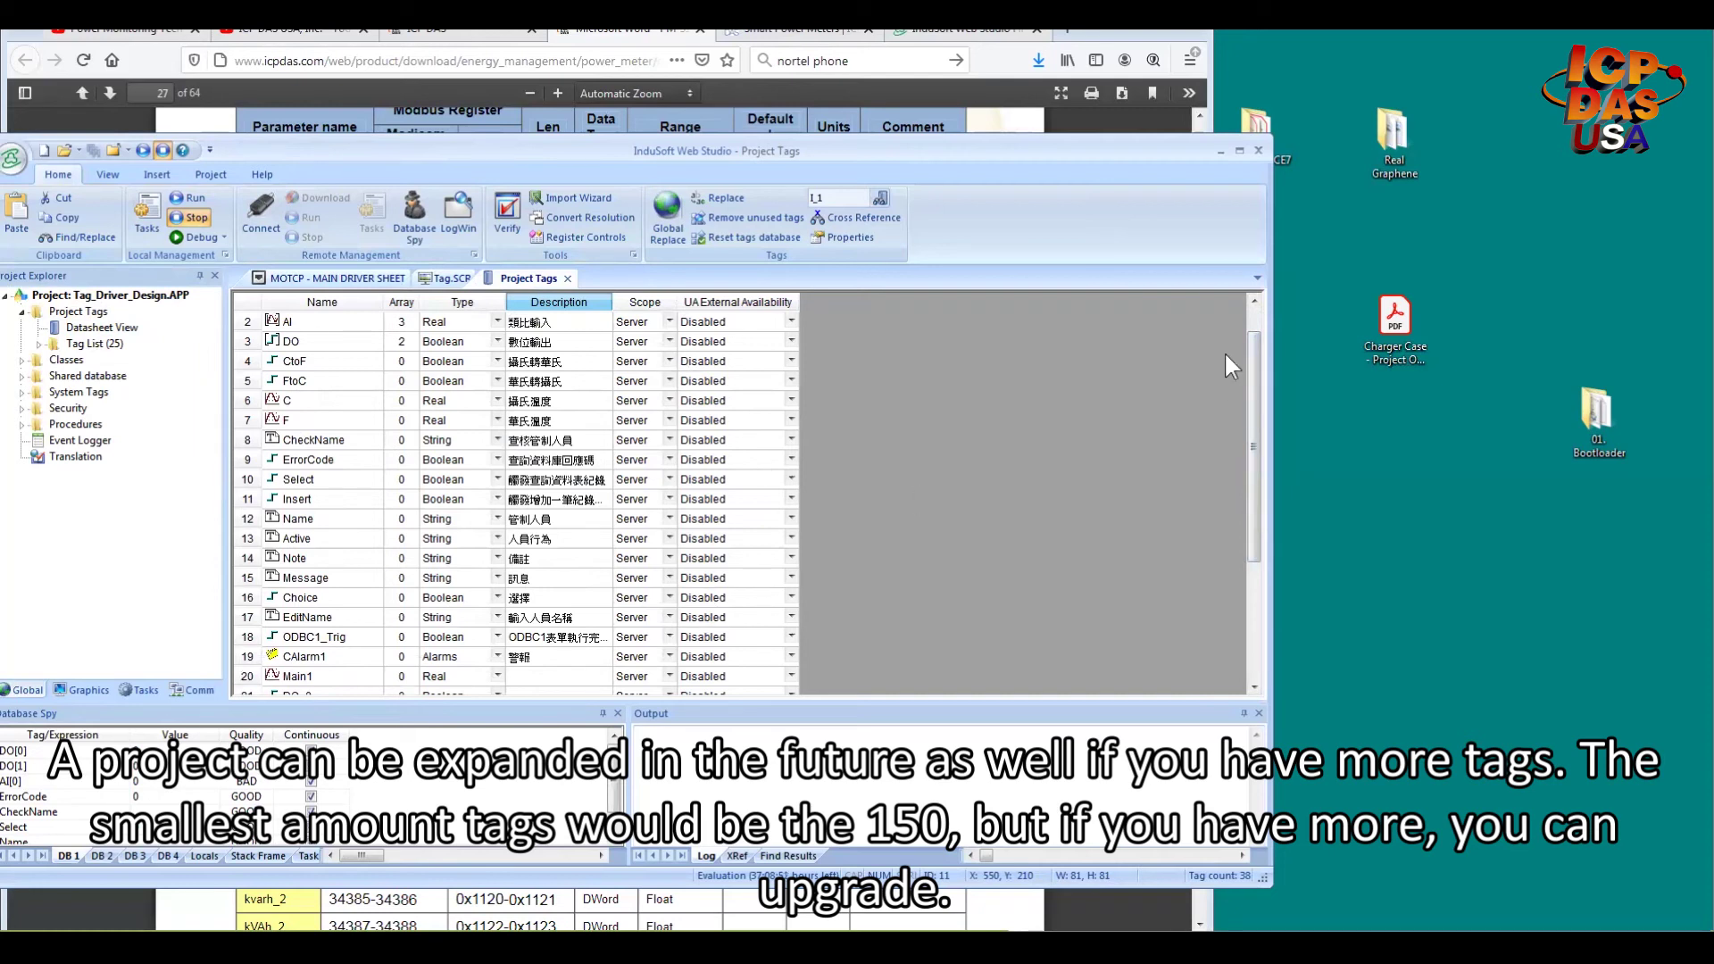
{"action": "scroll", "coordinate": [1253, 384], "scroll_direction": "down", "scroll_amount": 2}
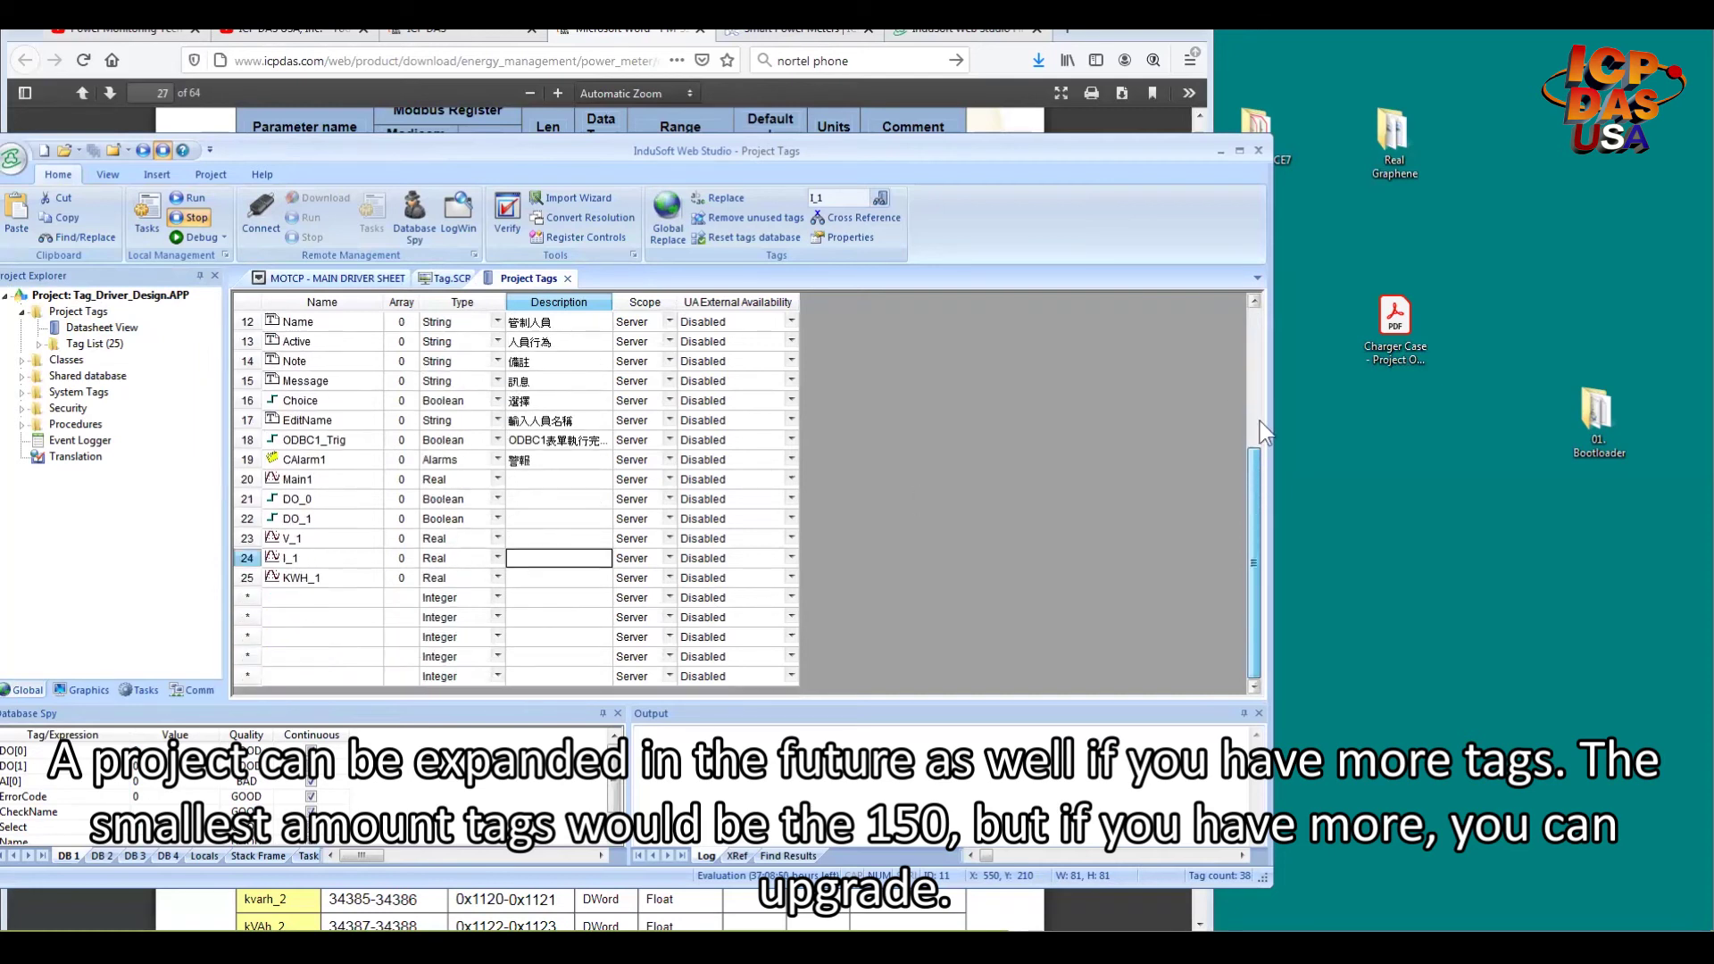
{"action": "scroll", "coordinate": [1258, 308], "scroll_direction": "up", "scroll_amount": 3}
{"action": "scroll", "coordinate": [1258, 308], "scroll_direction": "down", "scroll_amount": 3}
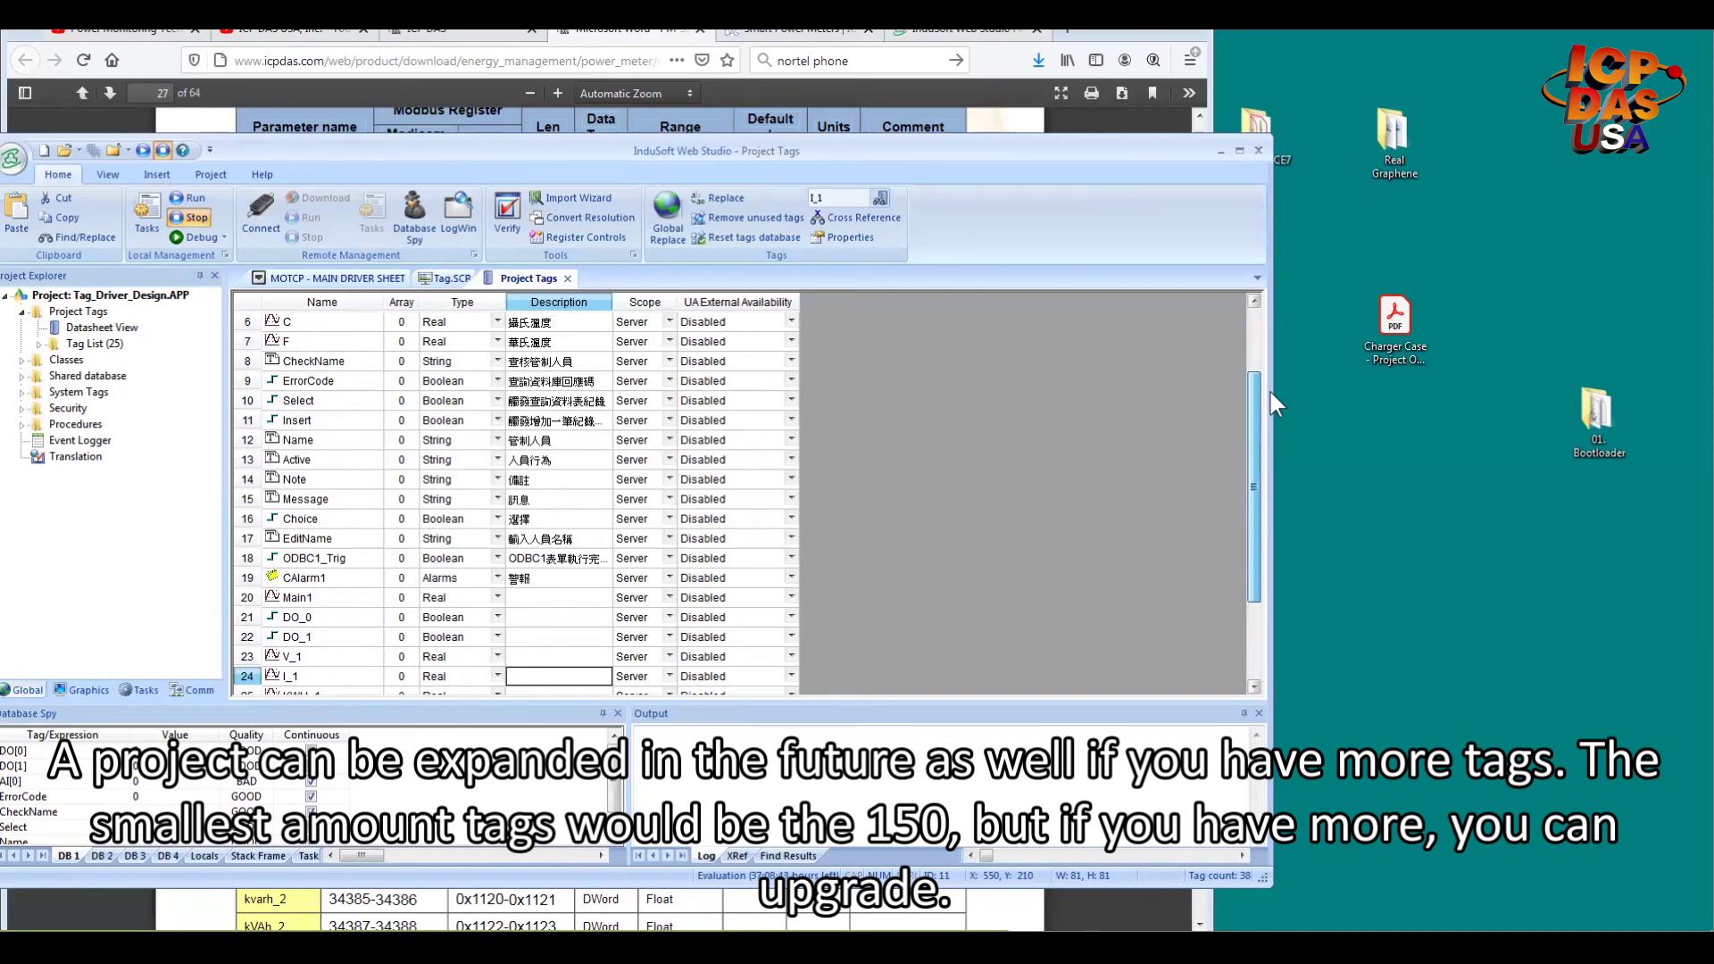
{"action": "scroll", "coordinate": [1258, 402], "scroll_direction": "down", "scroll_amount": 2}
{"action": "scroll", "coordinate": [1280, 482], "scroll_direction": "down", "scroll_amount": 1}
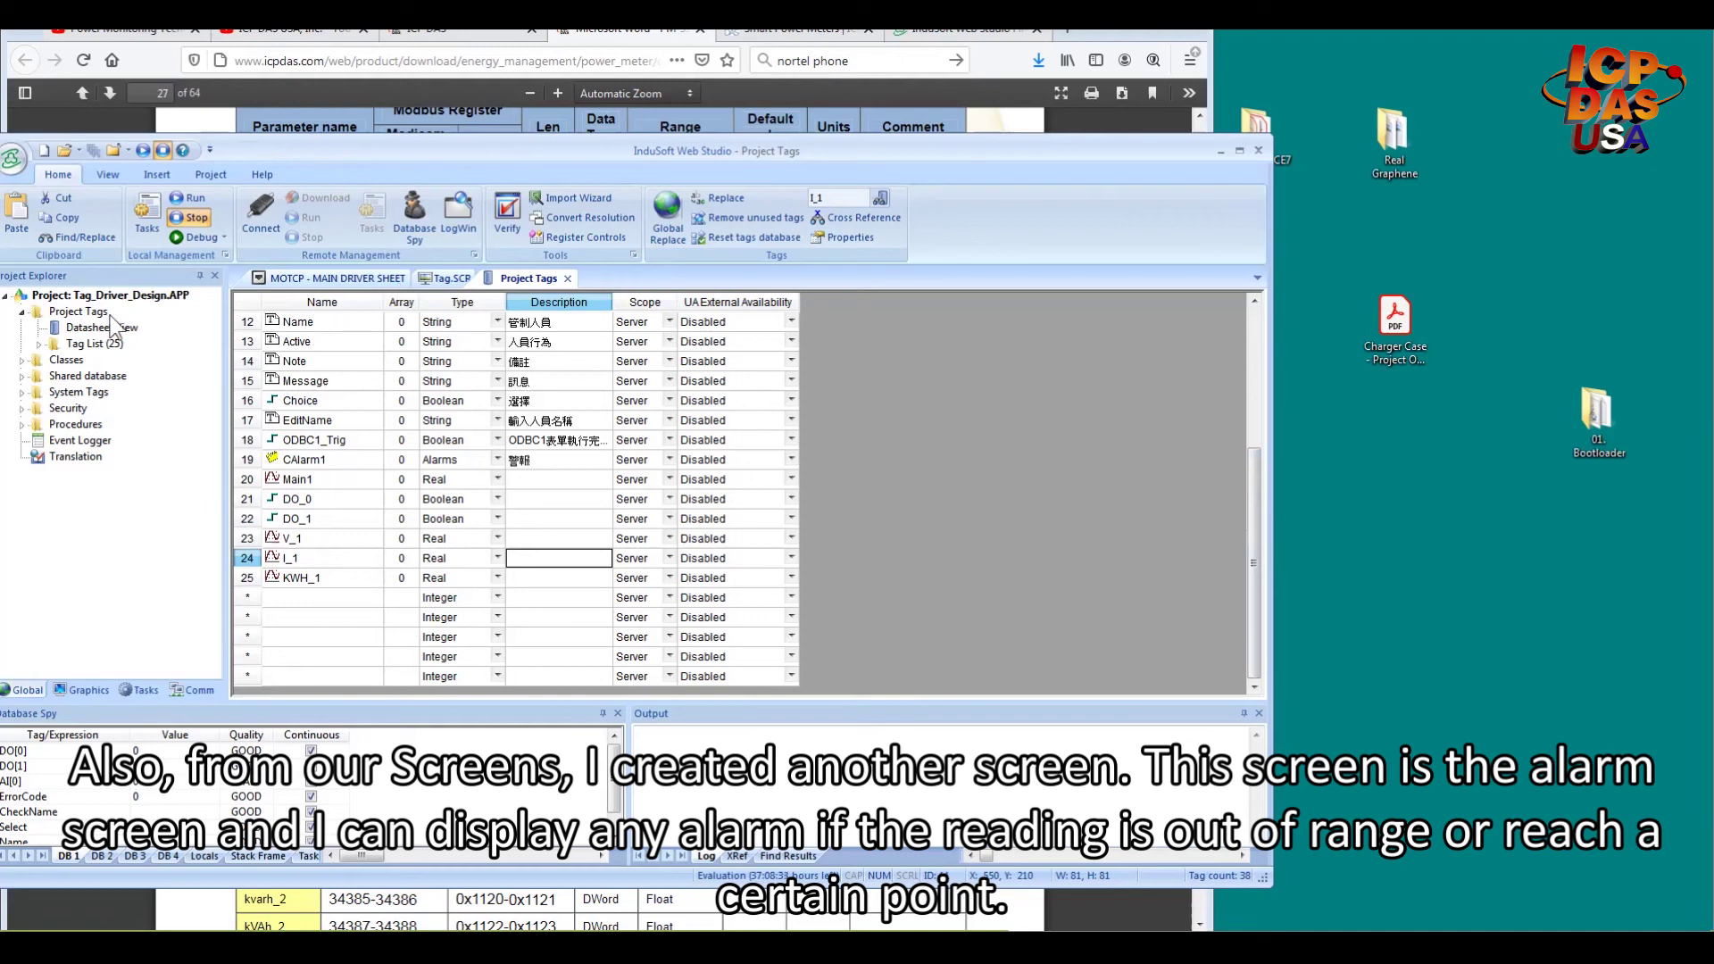
From the Graphics Screens folder, open OnlineAlarm (Real Warning), then ODBC (Access System Data Base)
{"action": "left_click", "coordinate": [90, 688]}
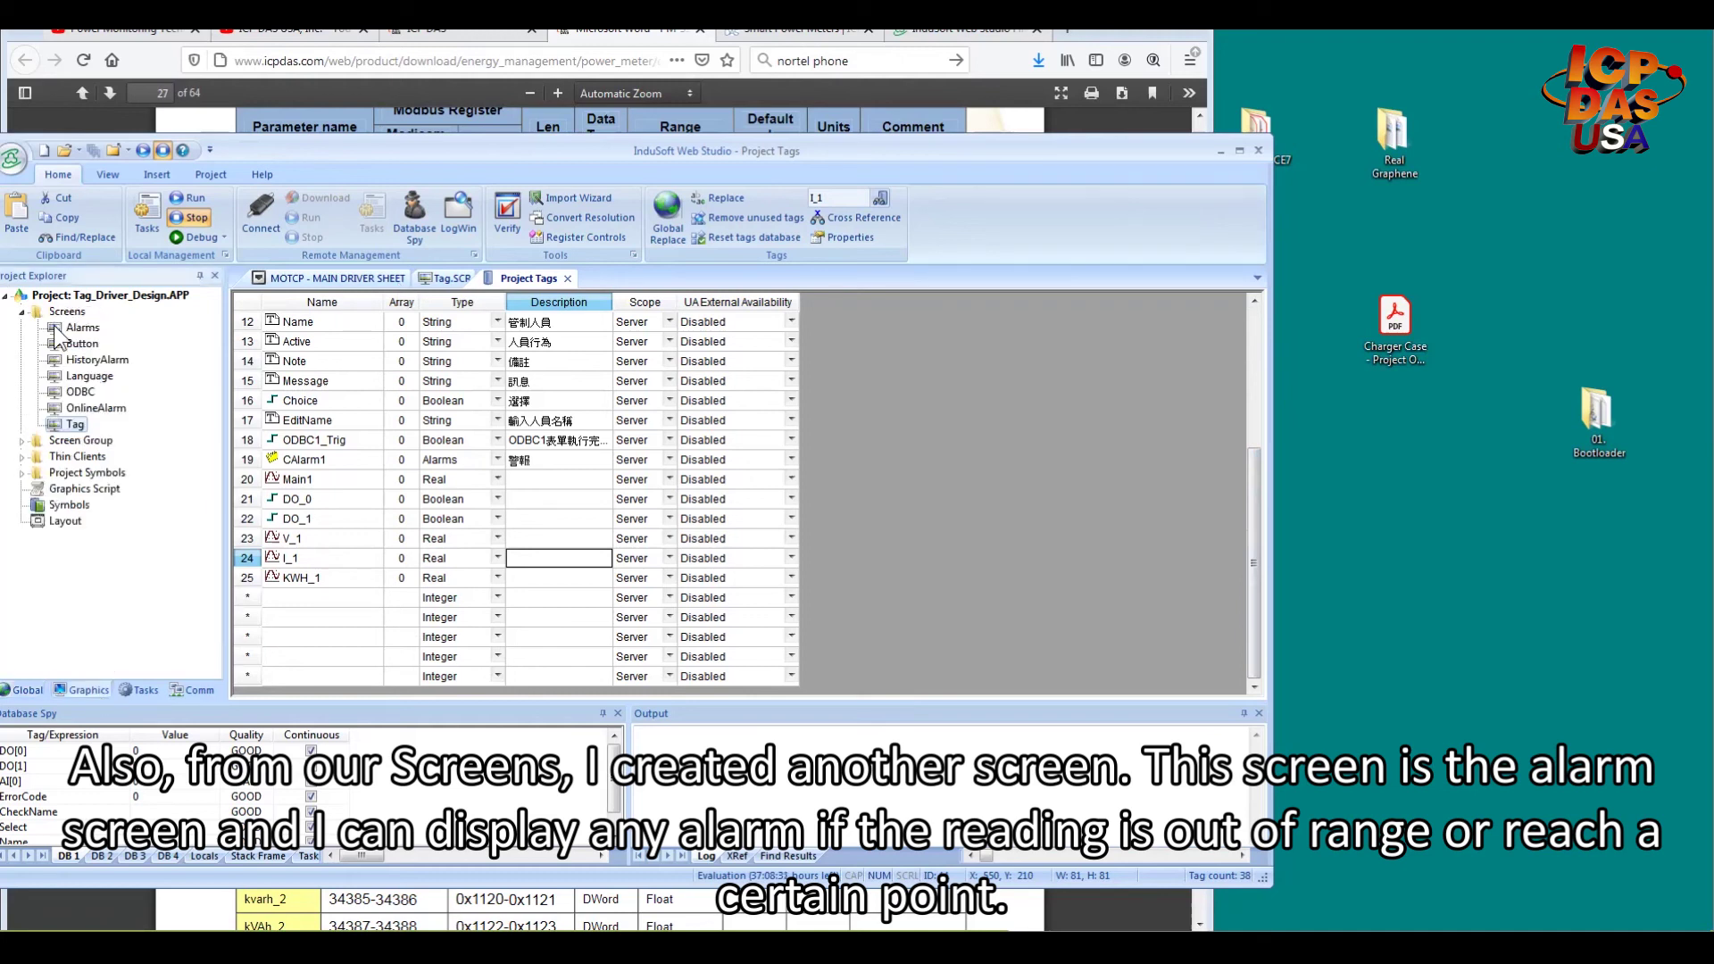
{"action": "left_click", "coordinate": [69, 311]}
{"action": "double_click", "coordinate": [97, 409]}
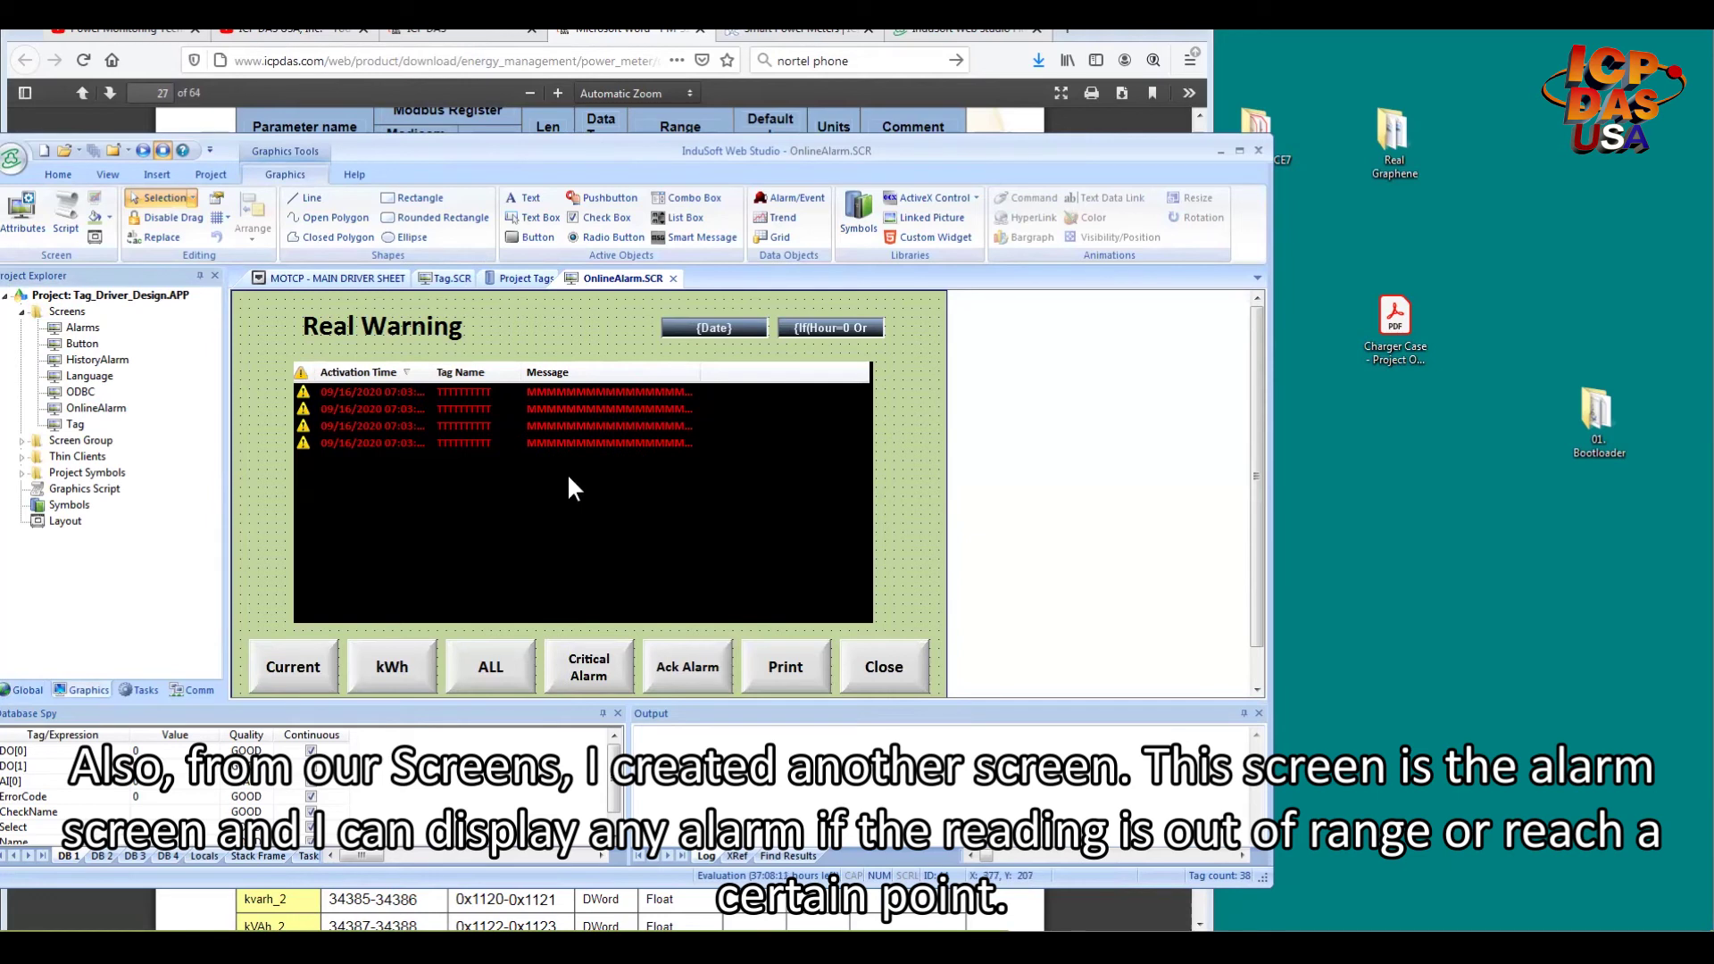
{"action": "double_click", "coordinate": [80, 393]}
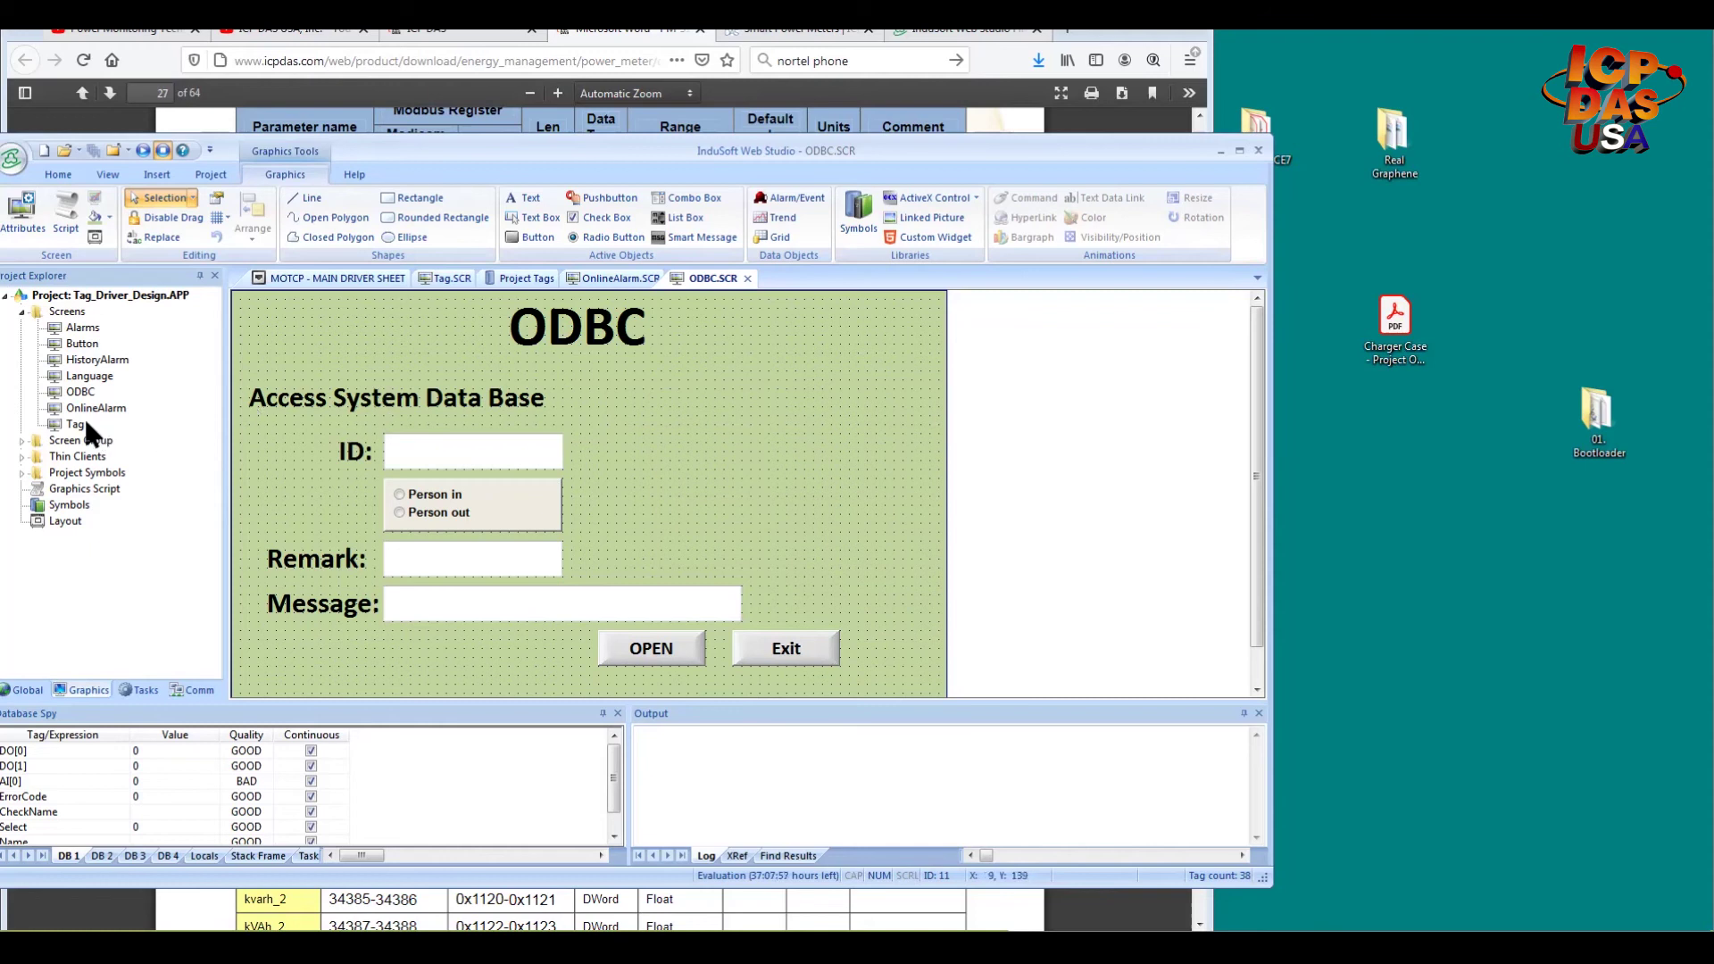
Open the HistoryAlarm, Button and Alarms screens in turn, ending on Warning and Trend
{"action": "double_click", "coordinate": [95, 359]}
{"action": "double_click", "coordinate": [82, 344]}
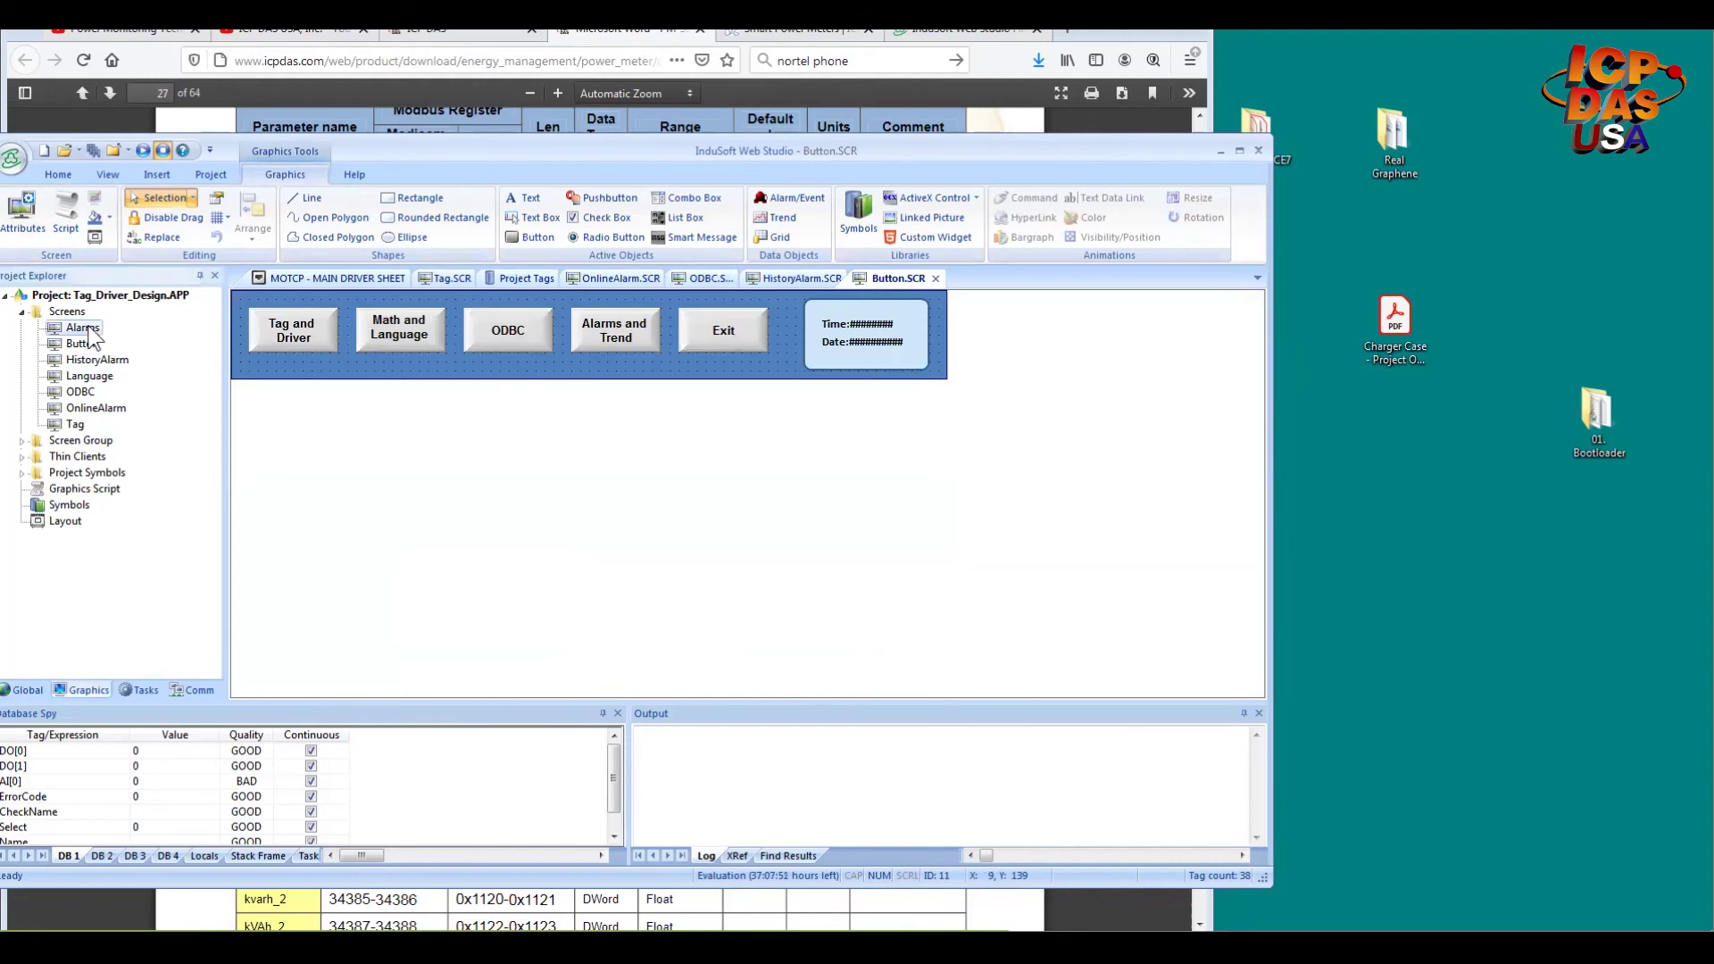
{"action": "double_click", "coordinate": [88, 329]}
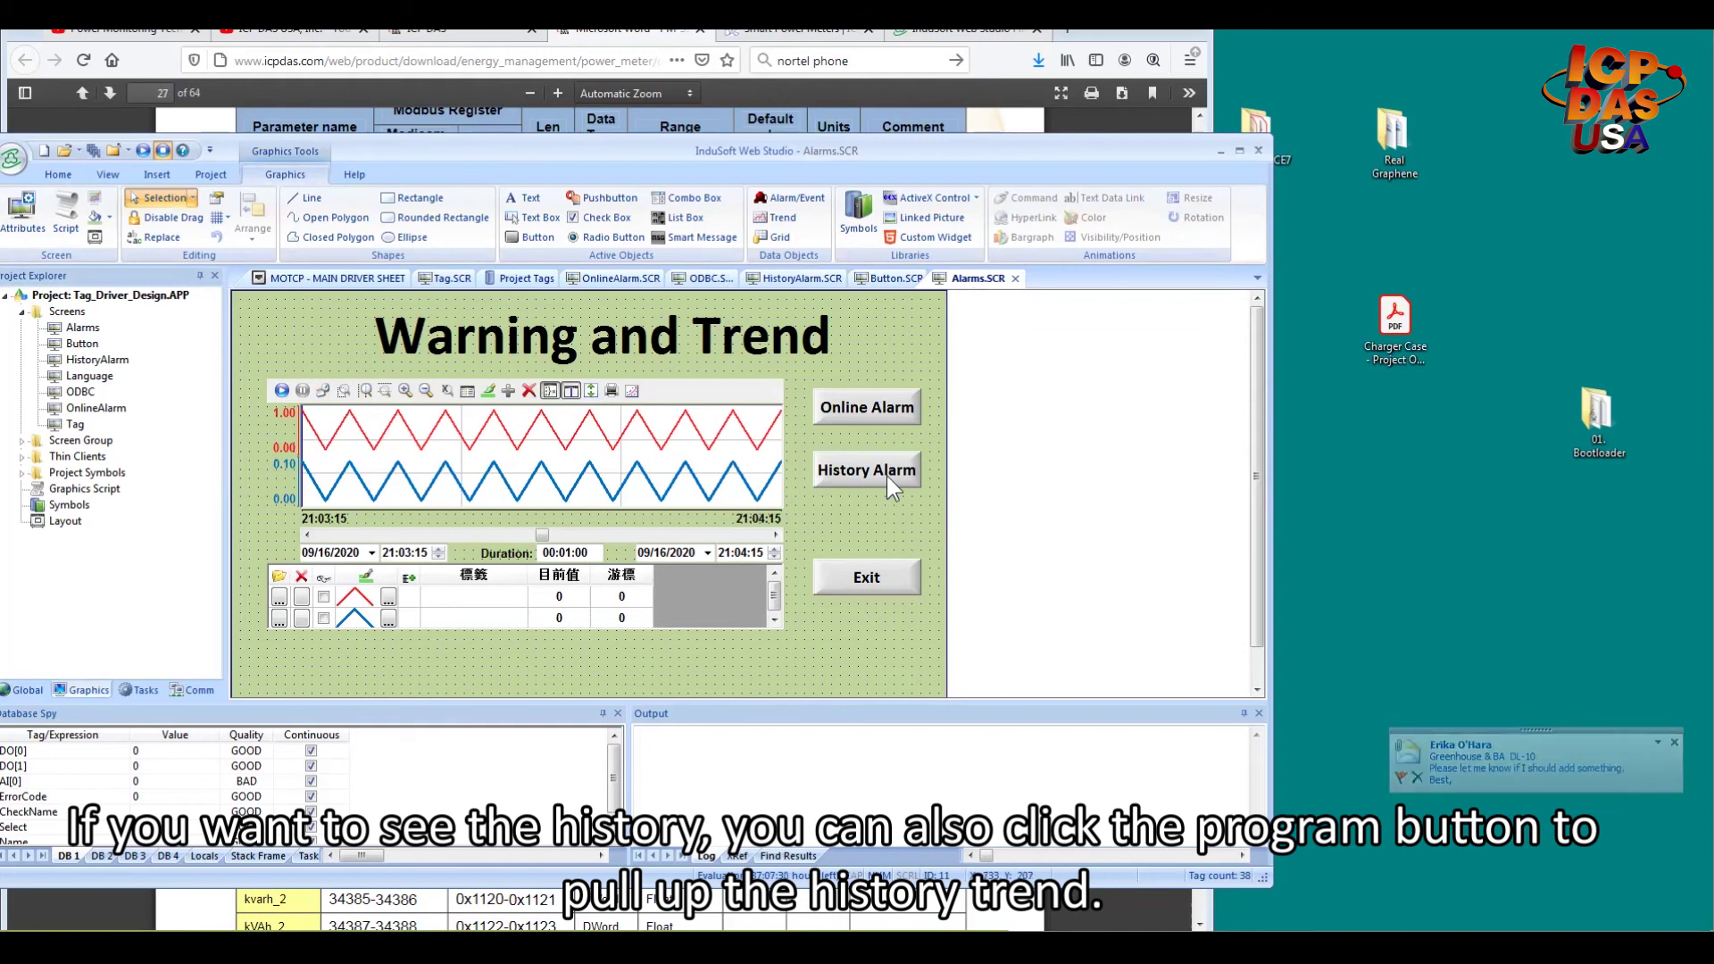
Reopen Tag.SCR, the 'Welcome to use InduSoft' screen with PM-3112-100 readouts
{"action": "double_click", "coordinate": [76, 425]}
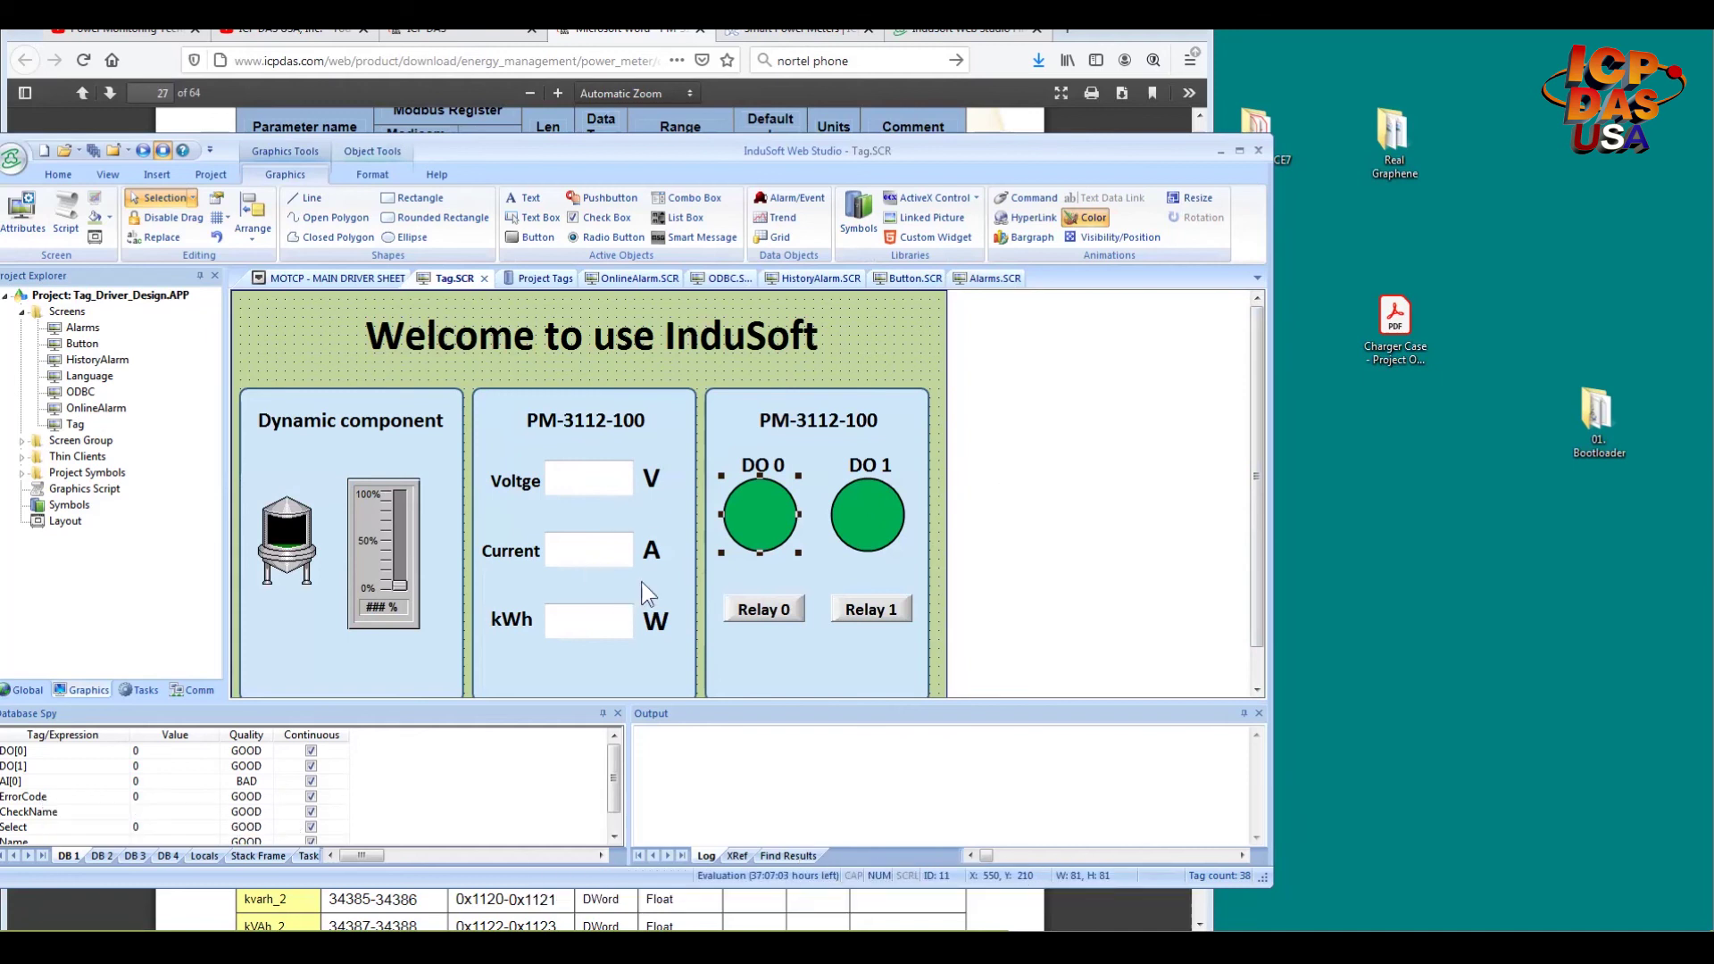
Select the Voltage field, reopen the Alarms and OnlineAlarm screens, then show the MOTCP main driver sheet
{"action": "left_click", "coordinate": [602, 487]}
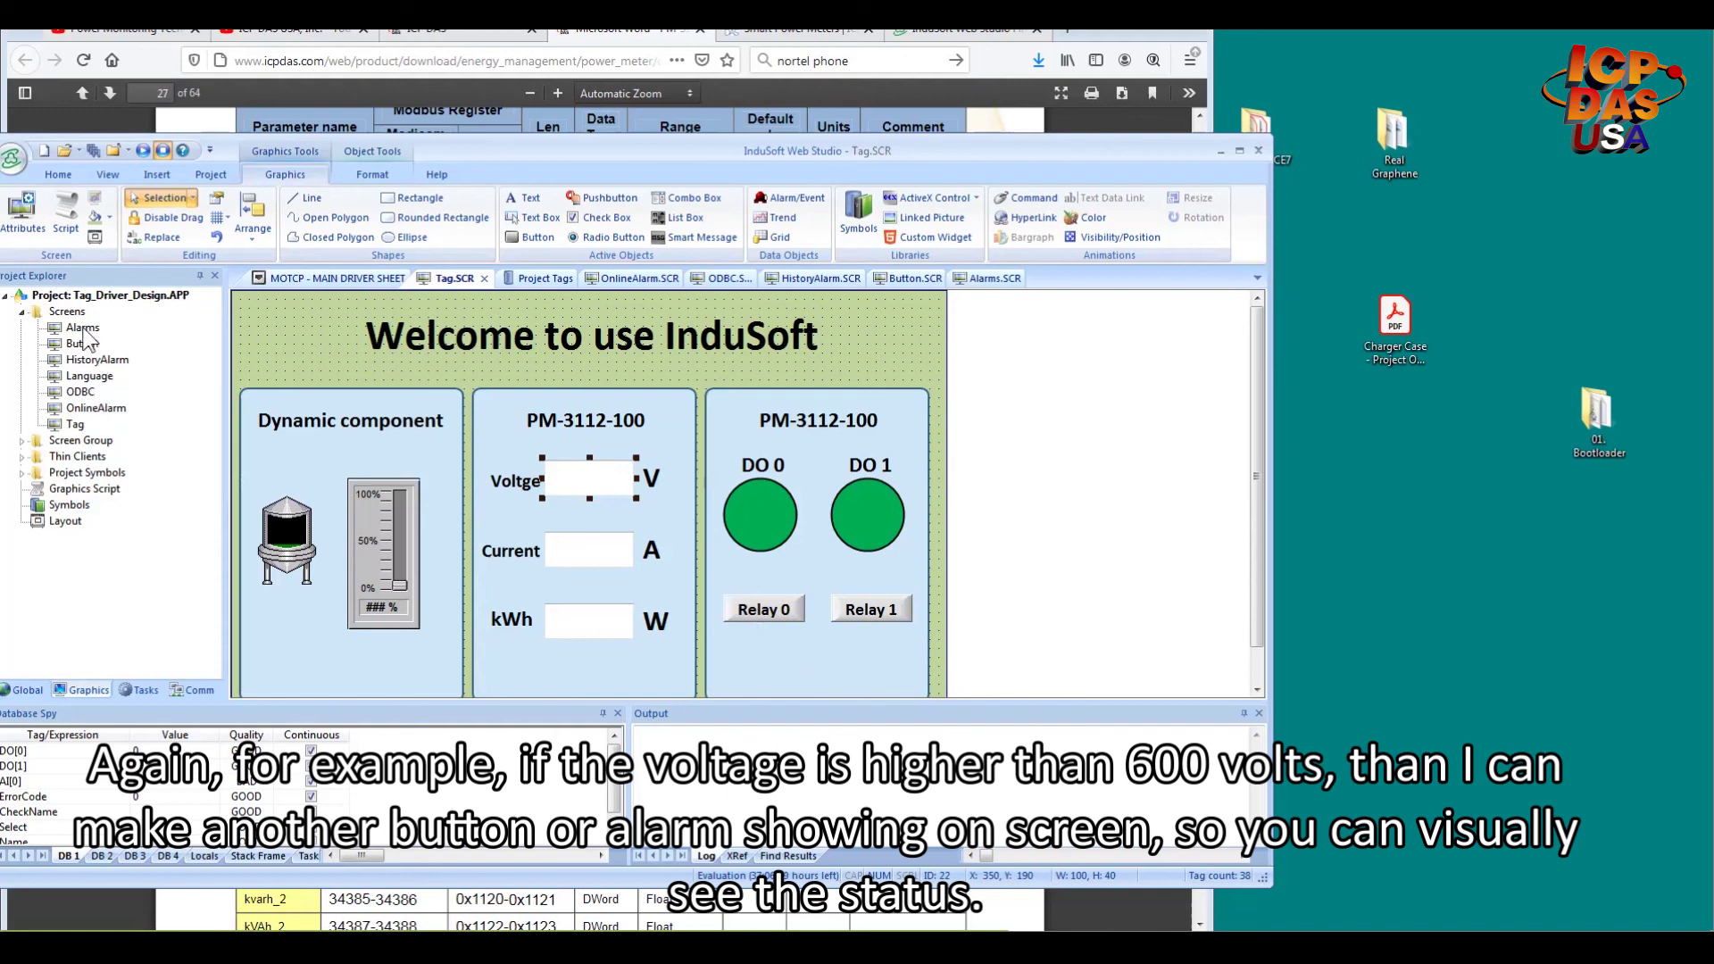
{"action": "double_click", "coordinate": [83, 328]}
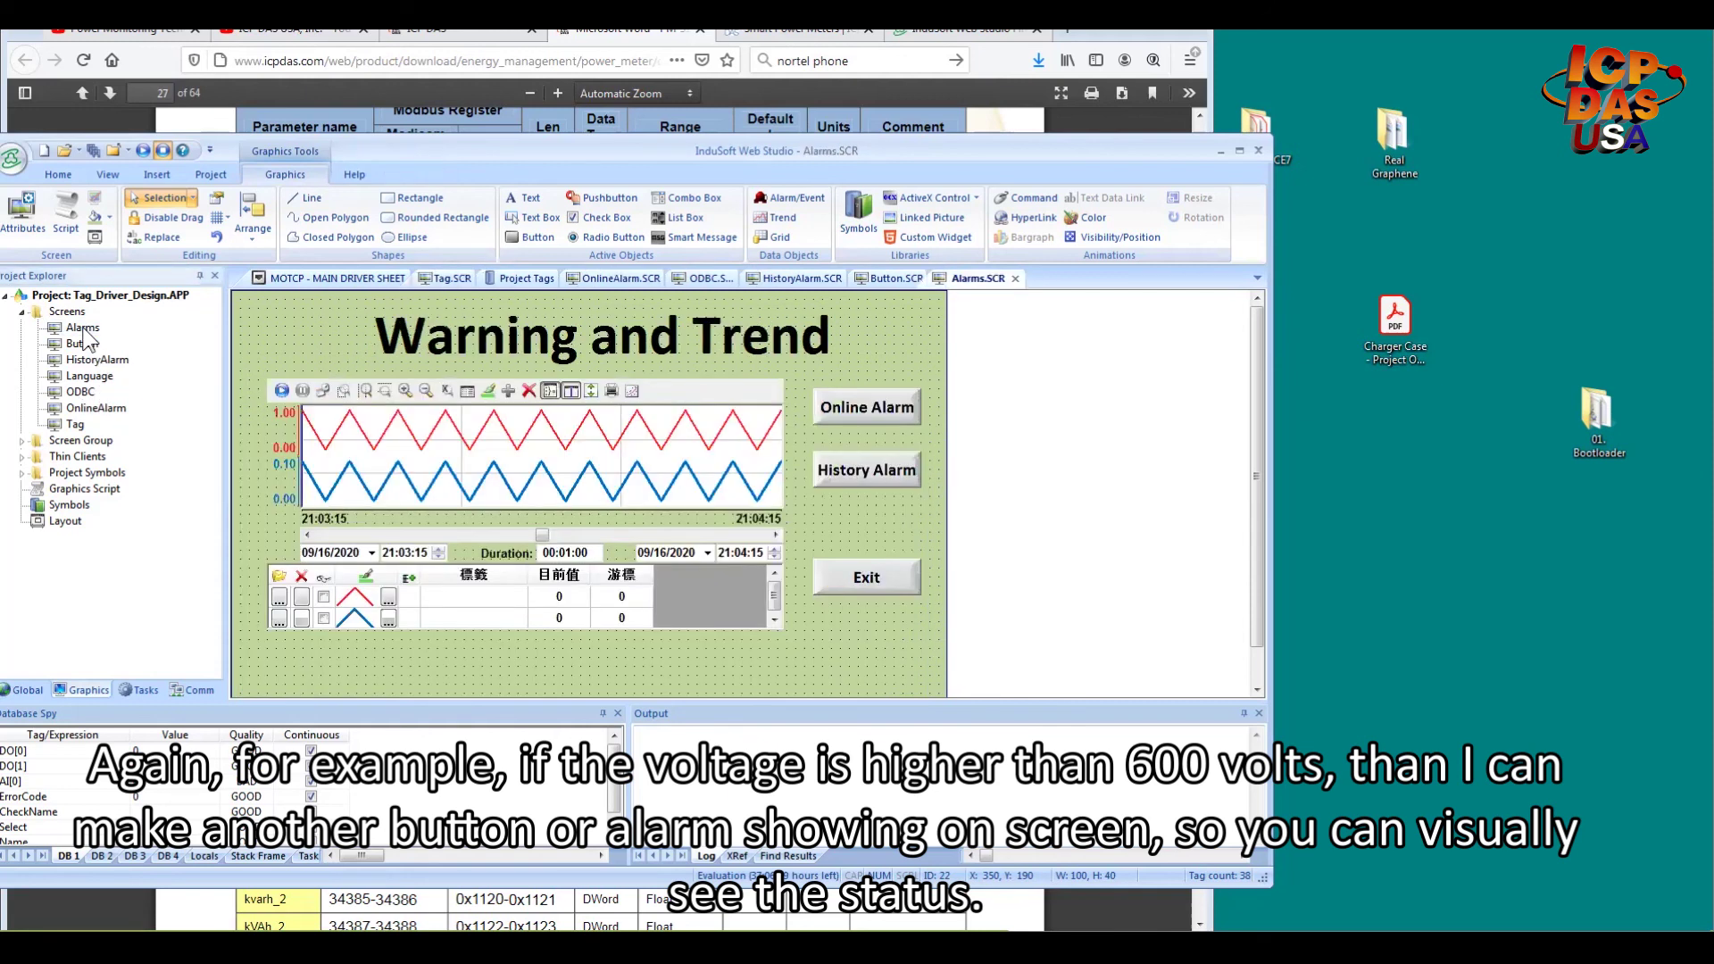
{"action": "double_click", "coordinate": [95, 407]}
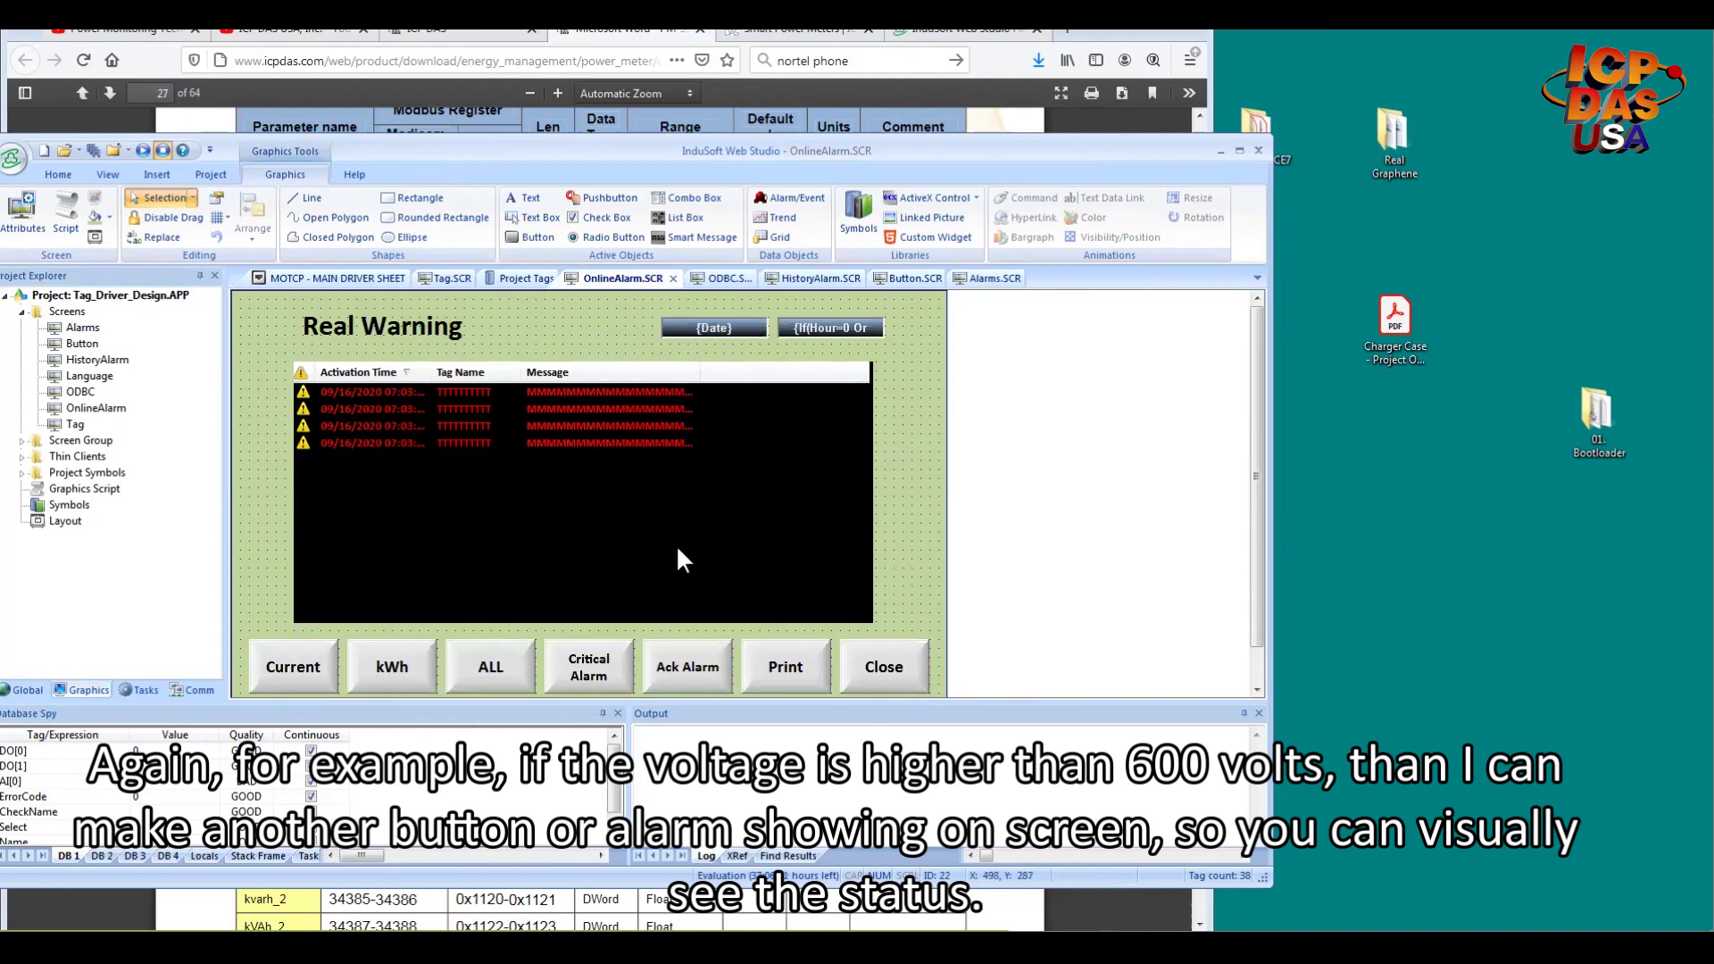
{"action": "left_click", "coordinate": [335, 277]}
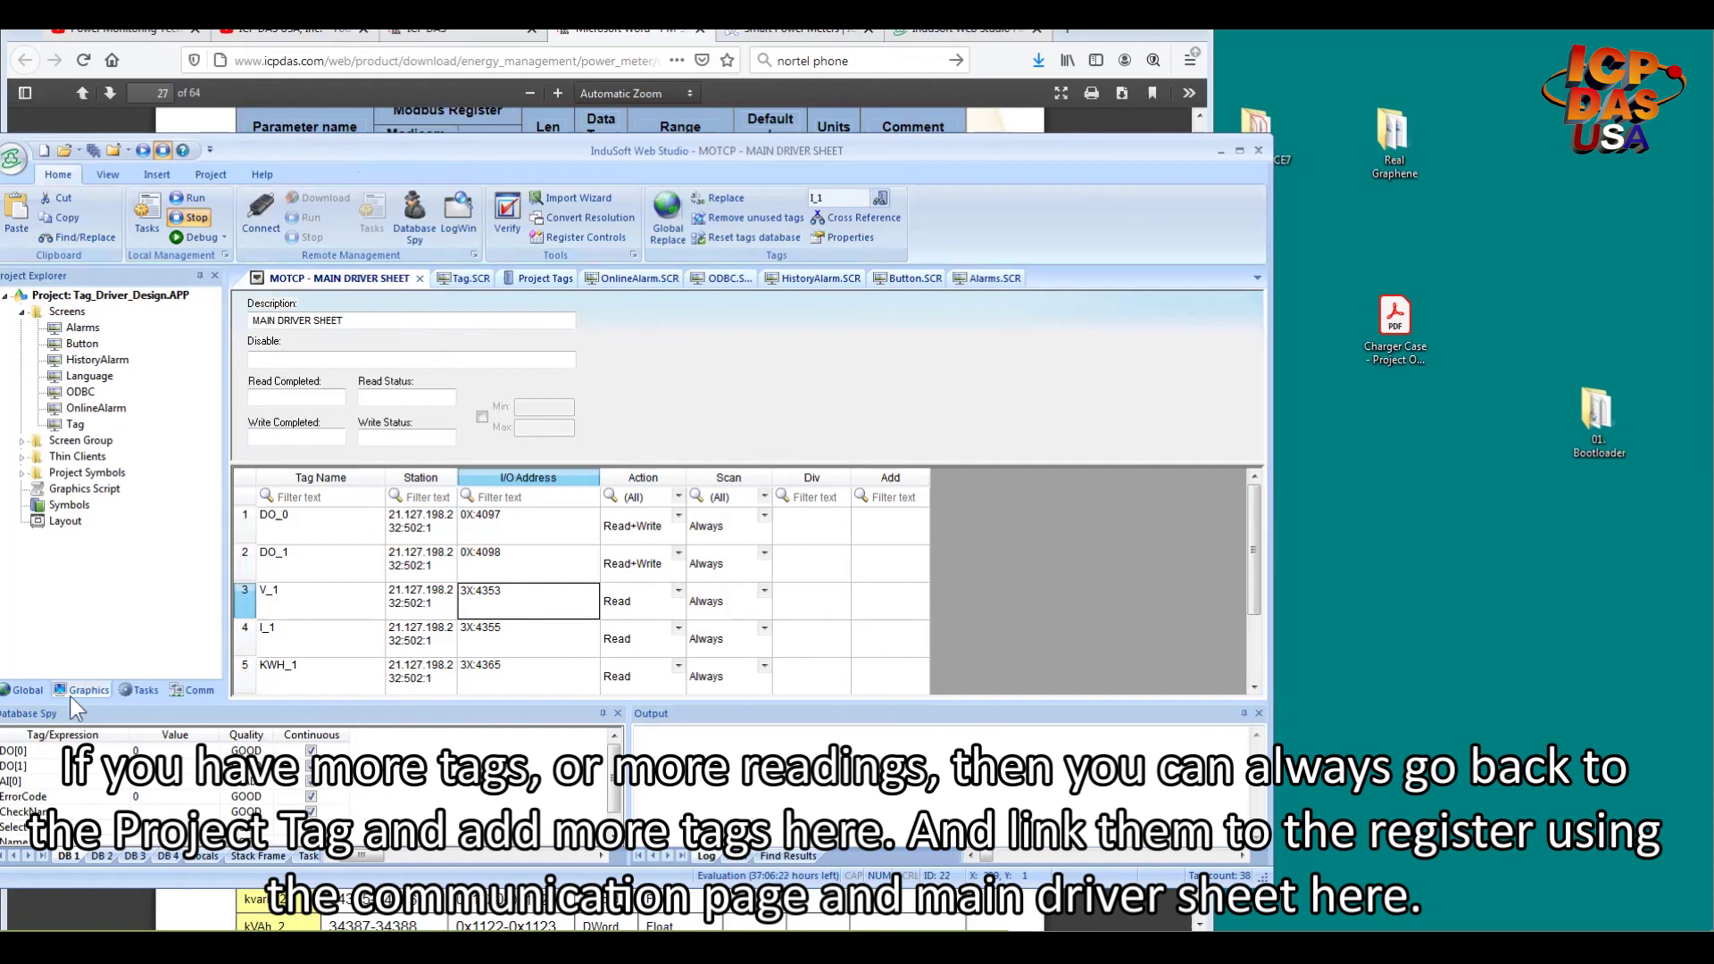
{"action": "left_click", "coordinate": [25, 690]}
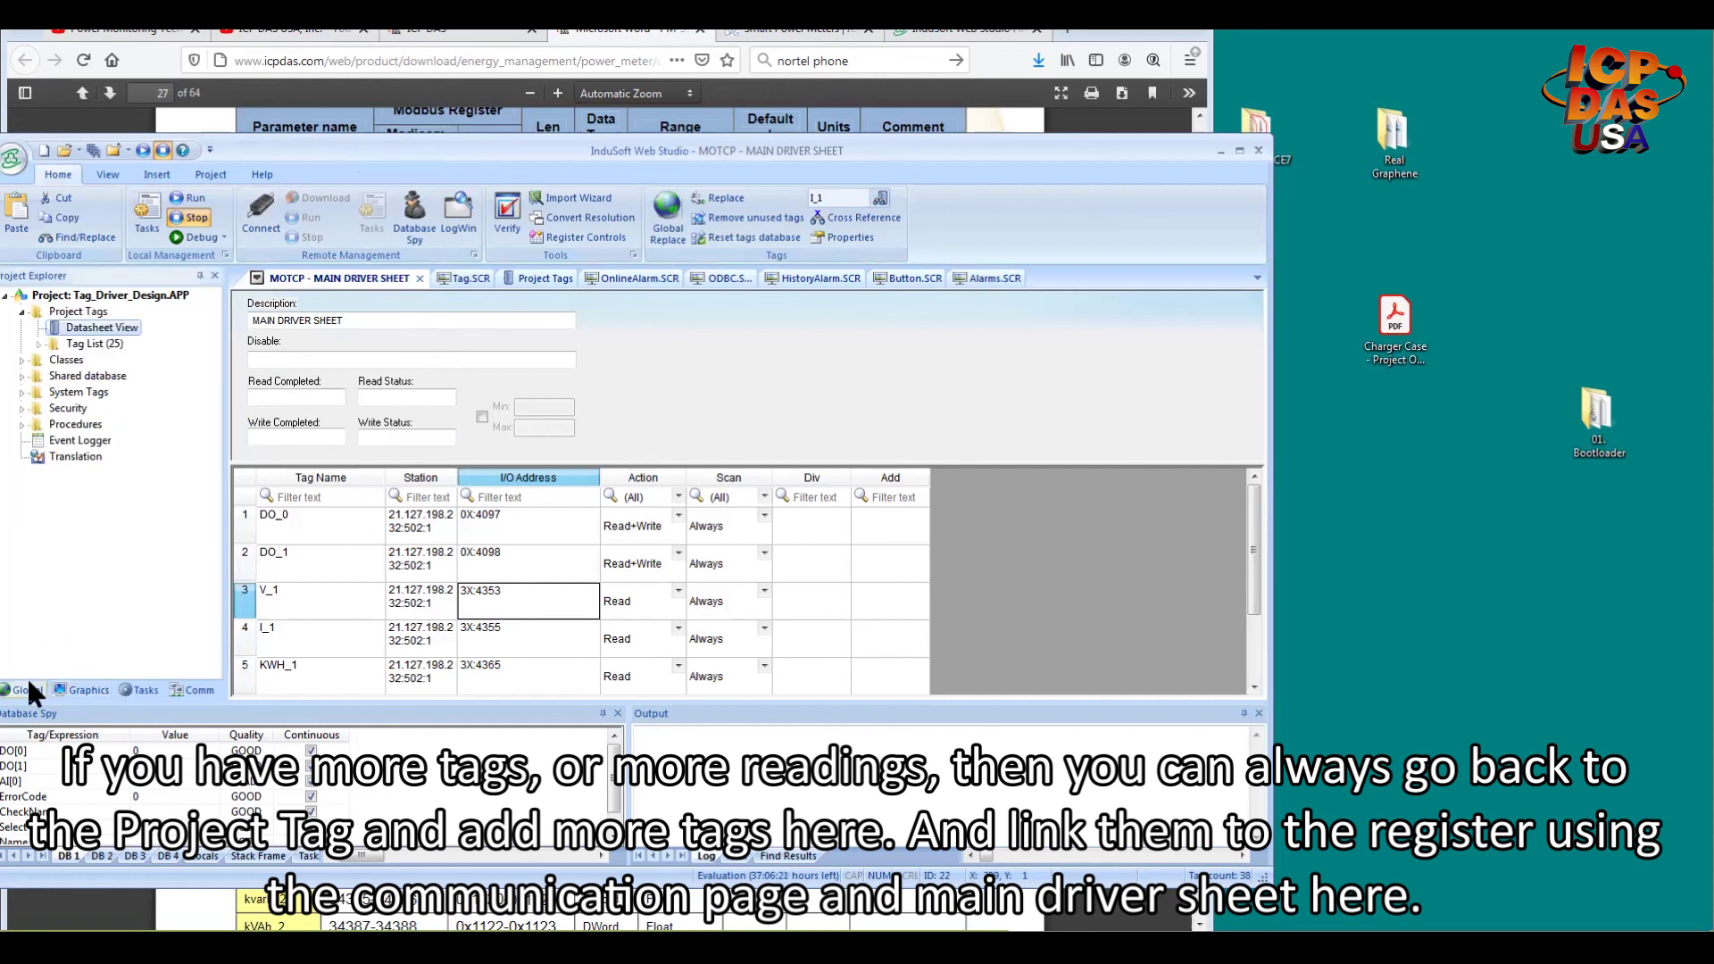
{"action": "double_click", "coordinate": [98, 328]}
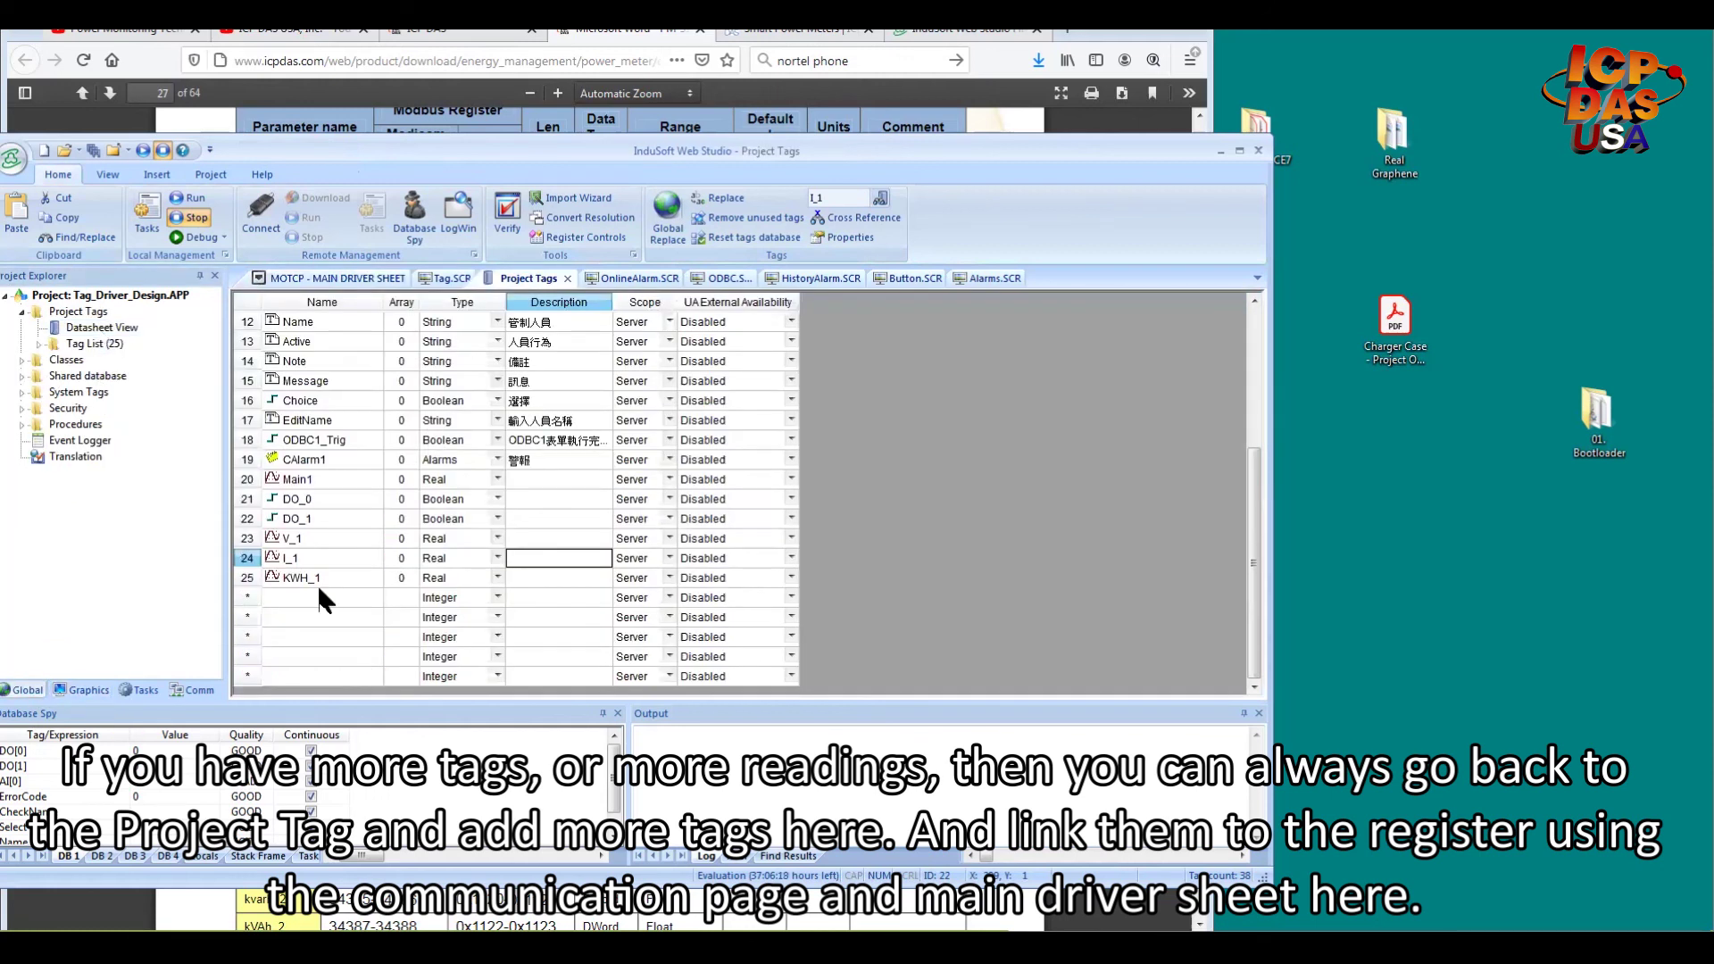
{"action": "left_click", "coordinate": [292, 597]}
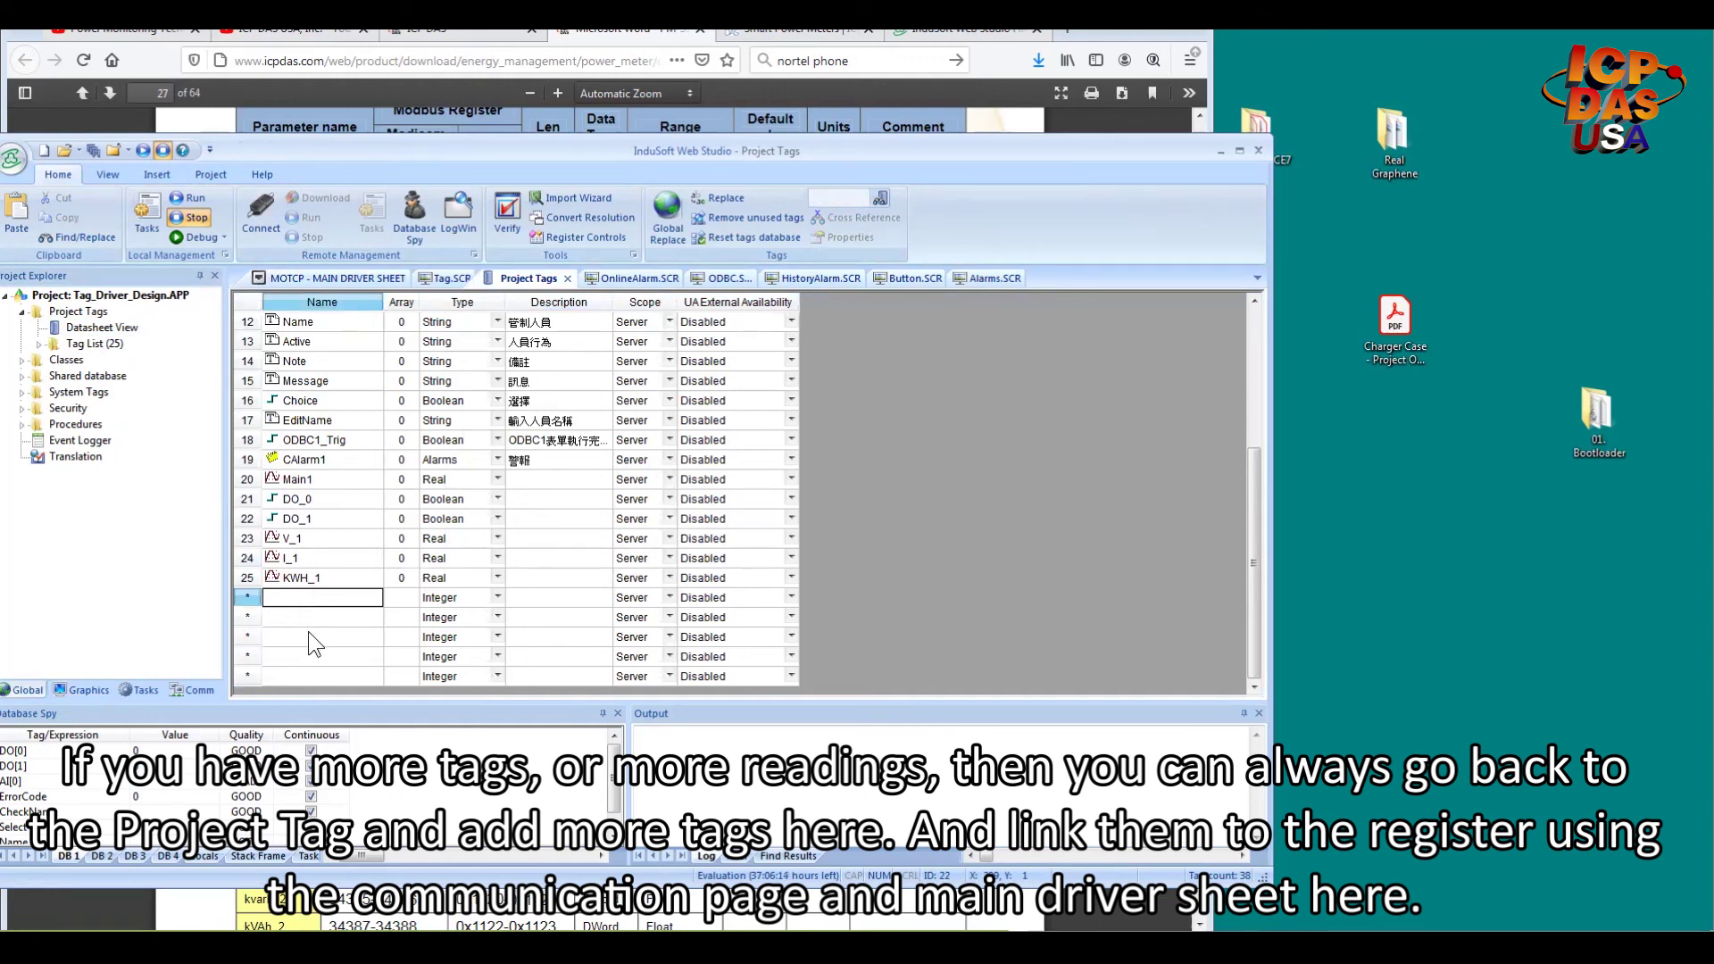
{"action": "left_click", "coordinate": [182, 685]}
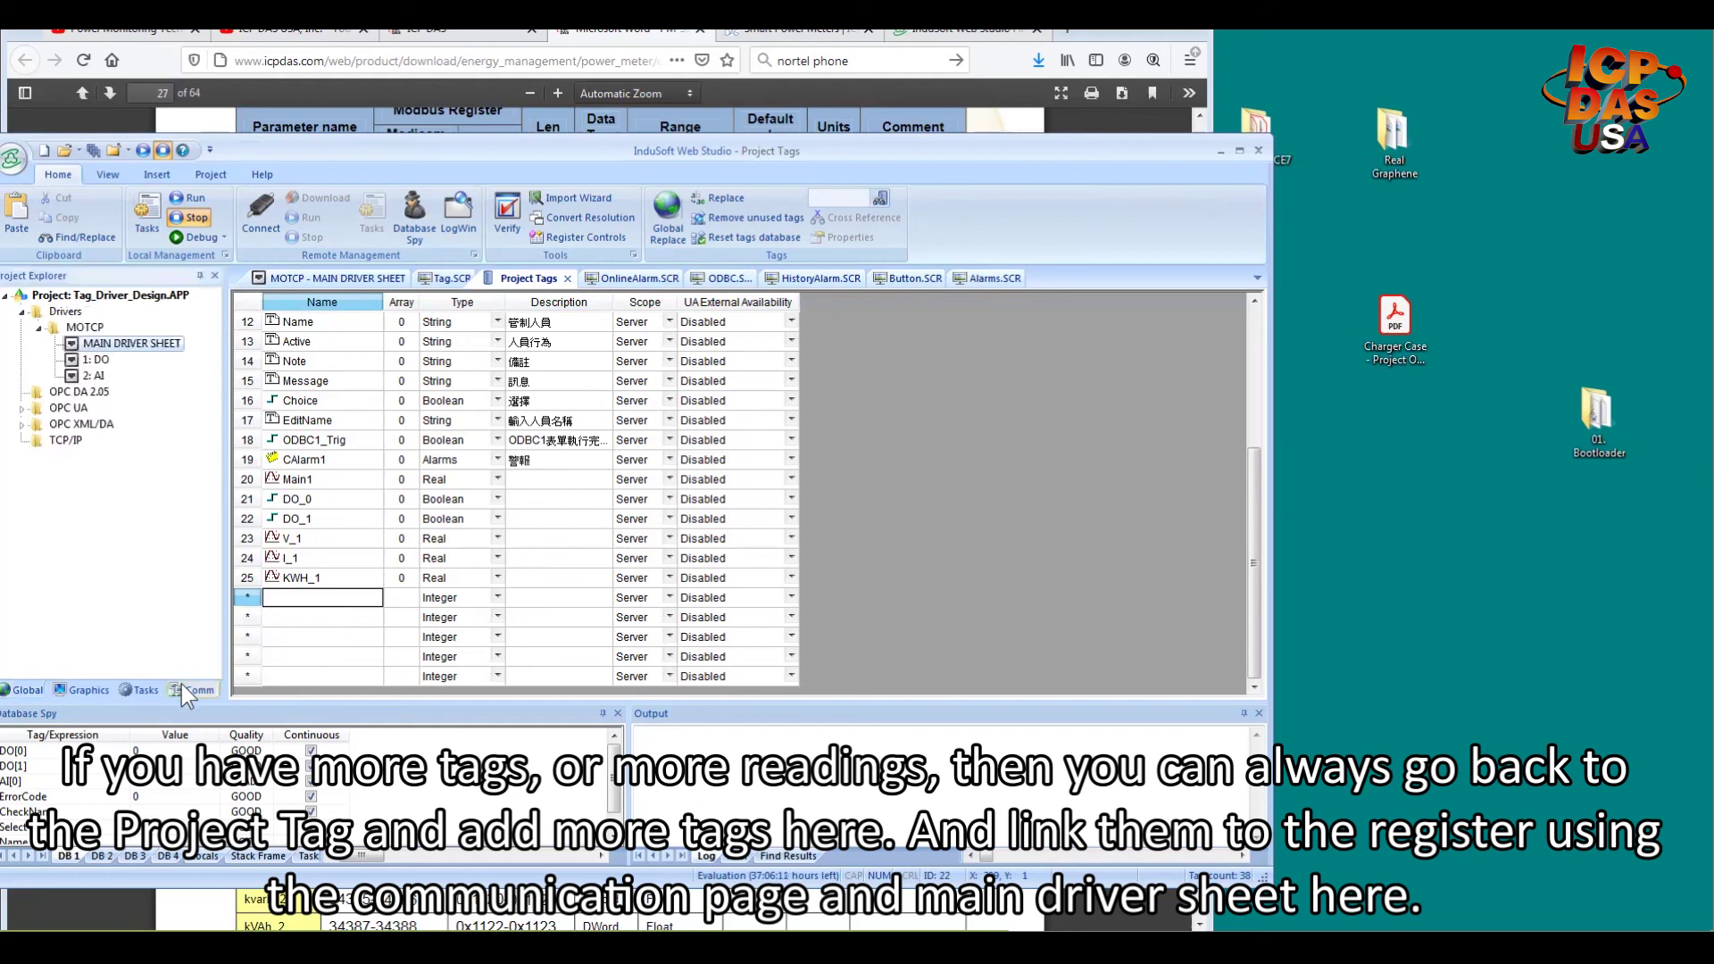
{"action": "double_click", "coordinate": [119, 346]}
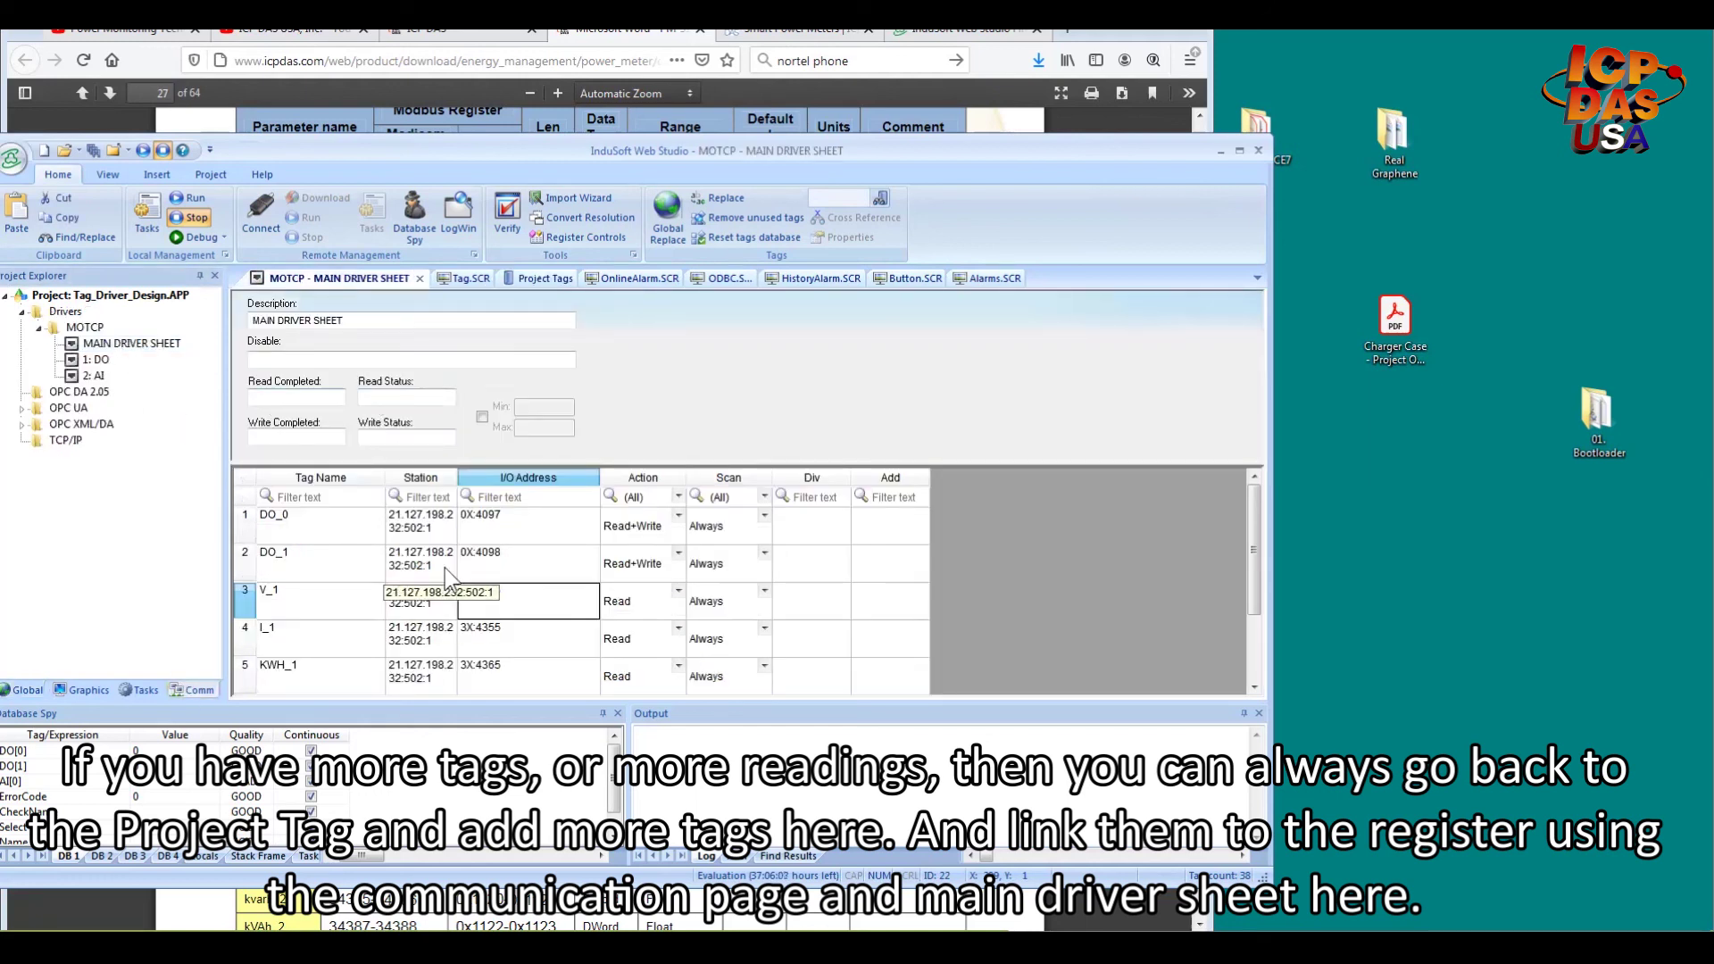